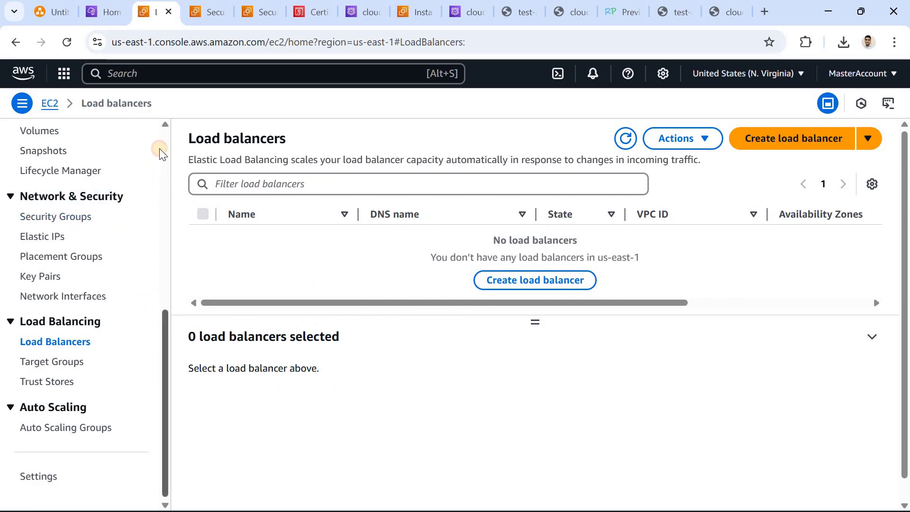
Step: Copy the public IPv4 address of the testing-server instance and open it in a new browser tab to check its web page
scroll(119, 213, "up", 8)
left_click(53, 257)
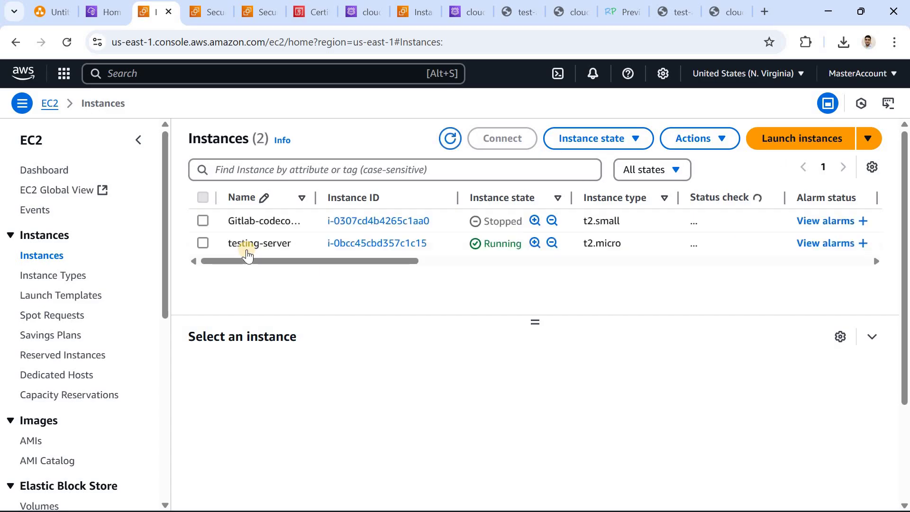
left_click(203, 244)
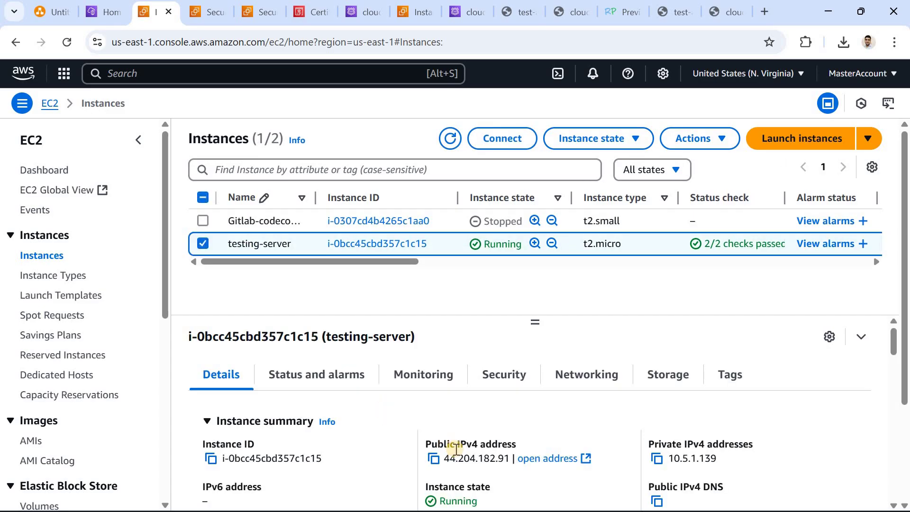
left_click(433, 459)
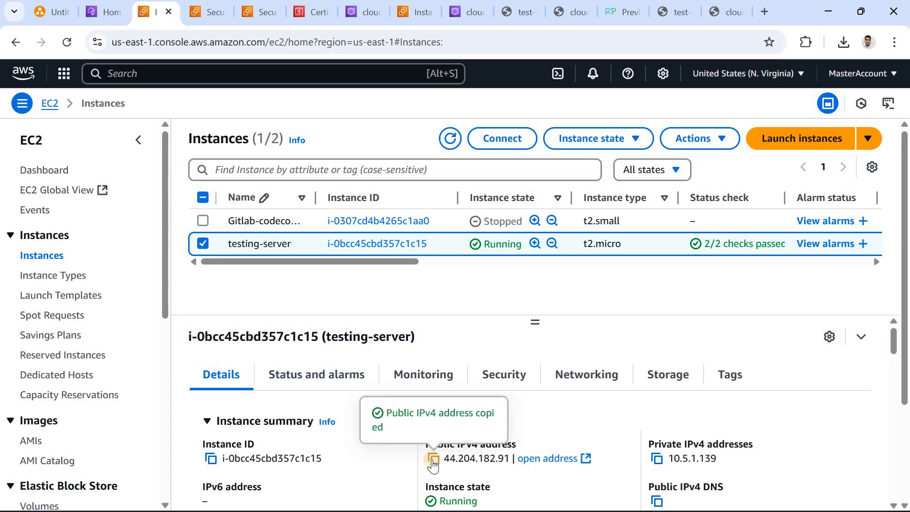
left_click(761, 13)
key("ctrl+v")
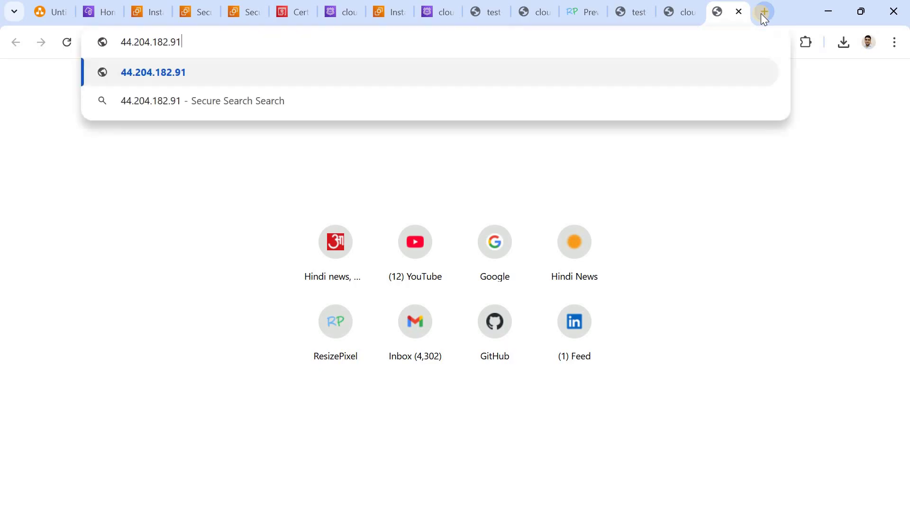
key("Return")
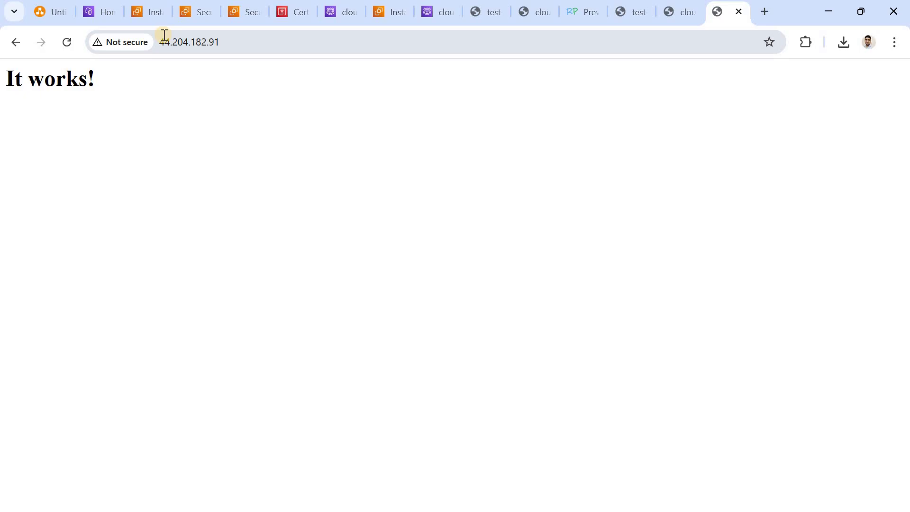
Step: Start creating a new Application Load Balancer from the EC2 load balancers list
left_click(149, 12)
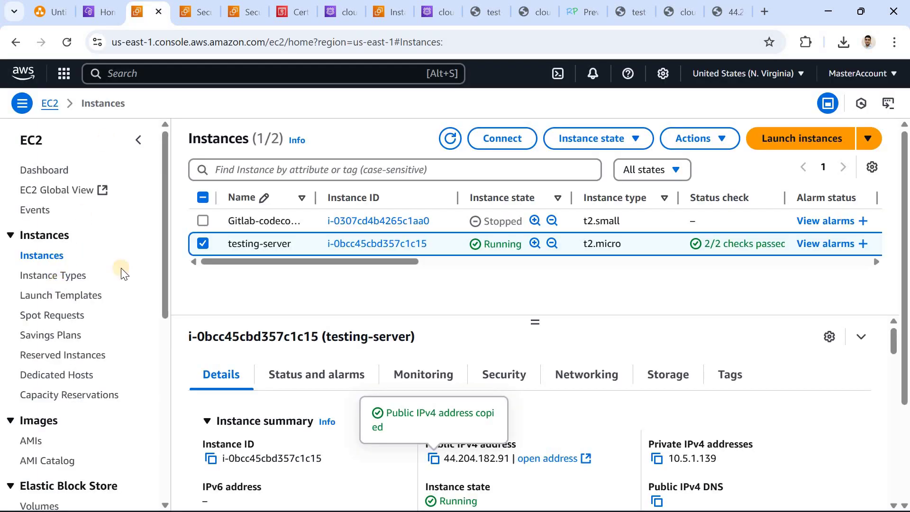
left_click_drag(165, 242, 170, 410)
left_click(83, 370)
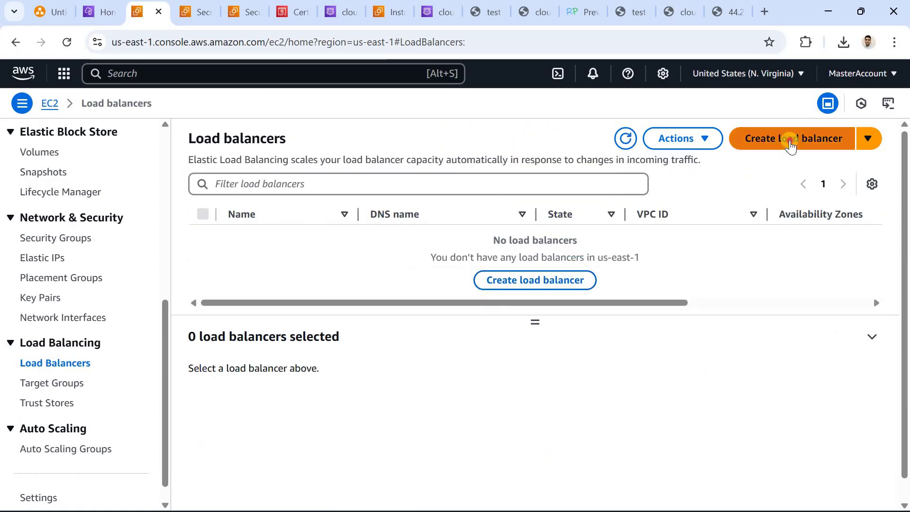
left_click(790, 140)
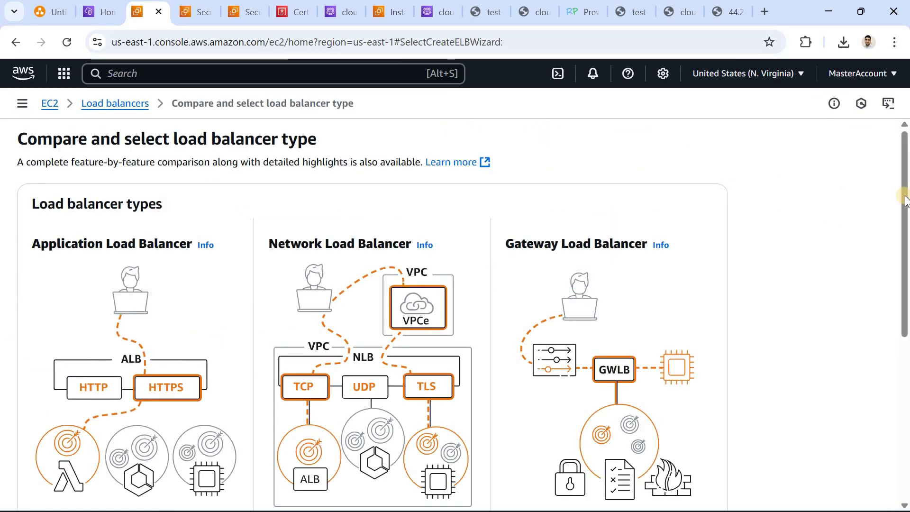
scroll(903, 245, "down", 2)
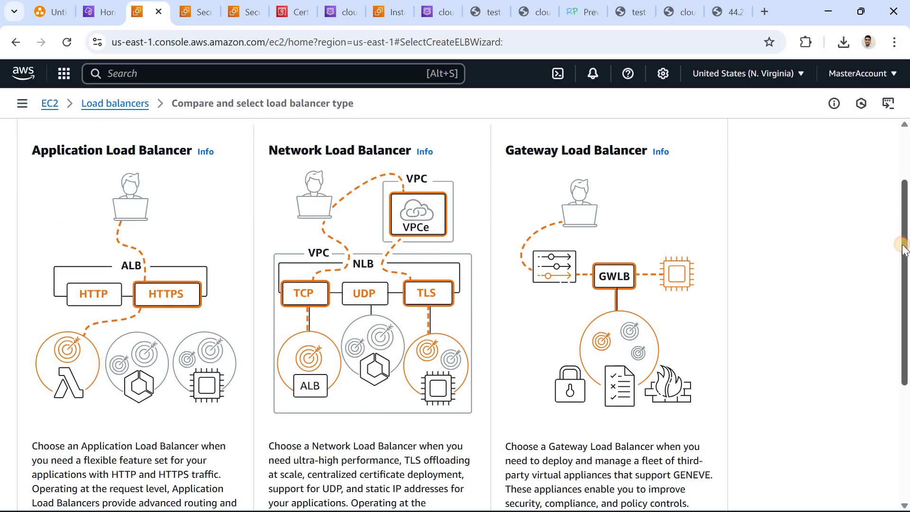
scroll(886, 331, "down", 4)
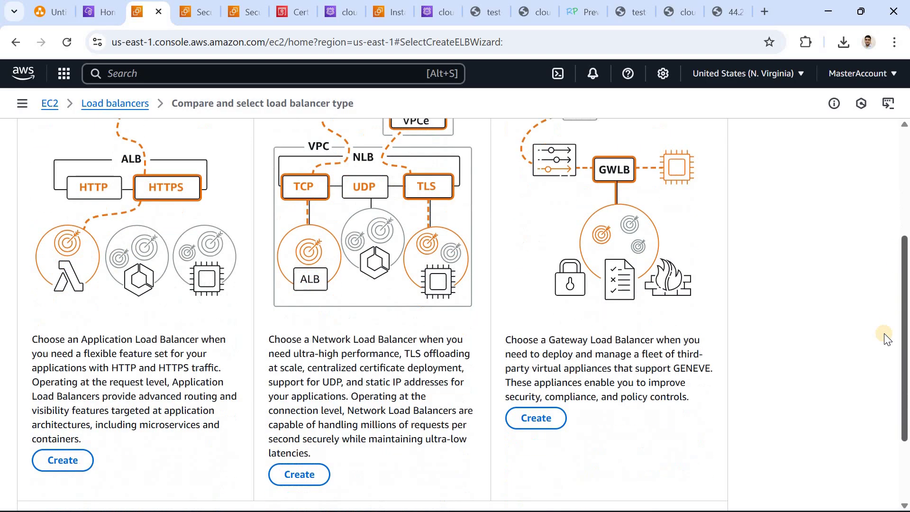
left_click(85, 396)
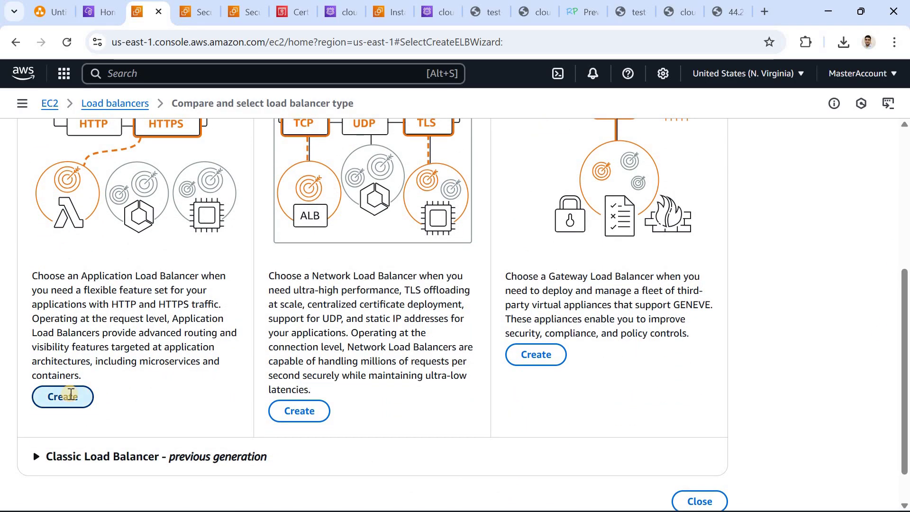
Step: Name the load balancer test-alb and choose learning-lab-vpc as its VPC
left_click(133, 406)
type("test-alb")
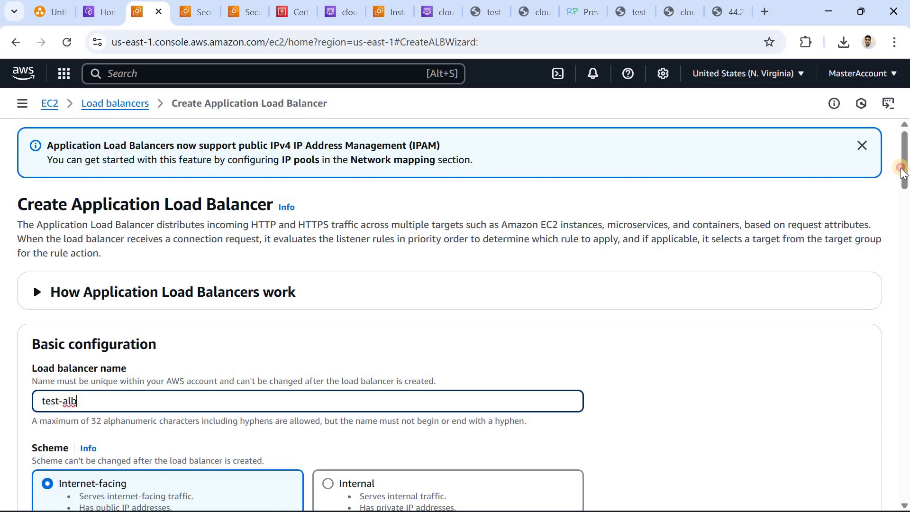
scroll(853, 210, "down", 3)
scroll(138, 275, "down", 2)
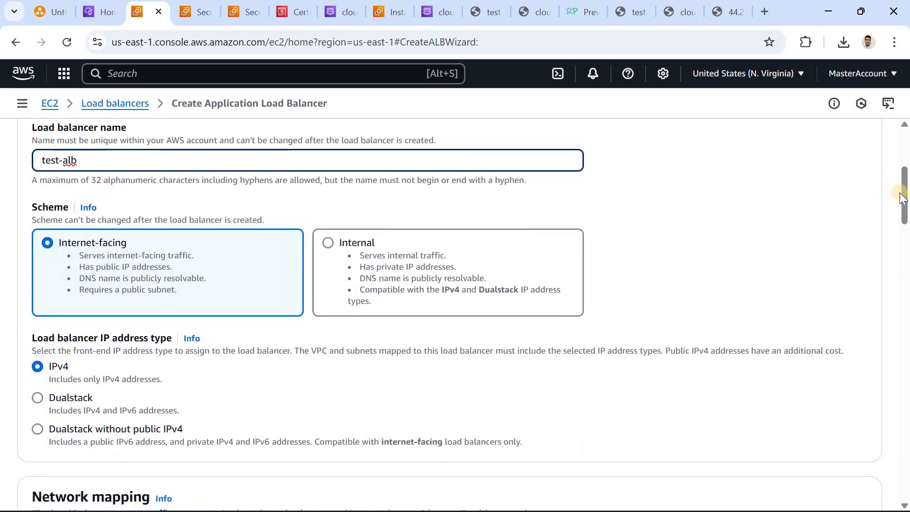
left_click(907, 232)
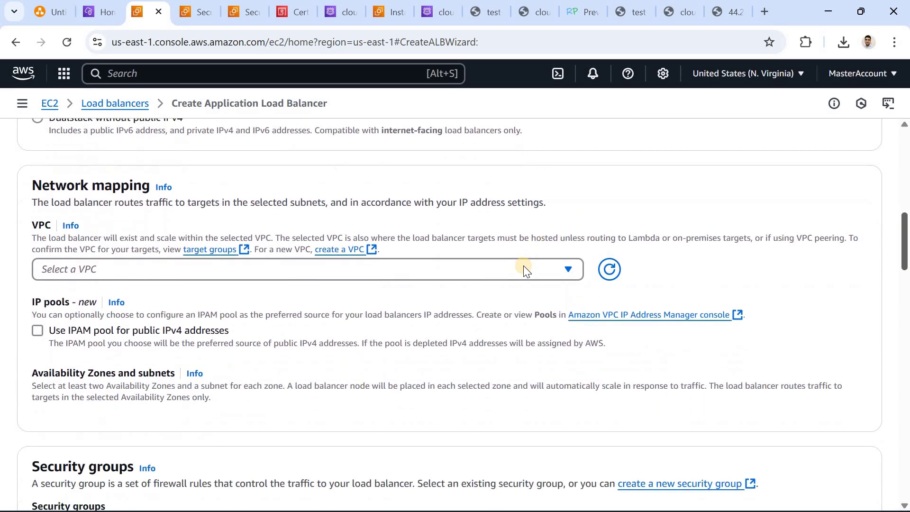
left_click(137, 259)
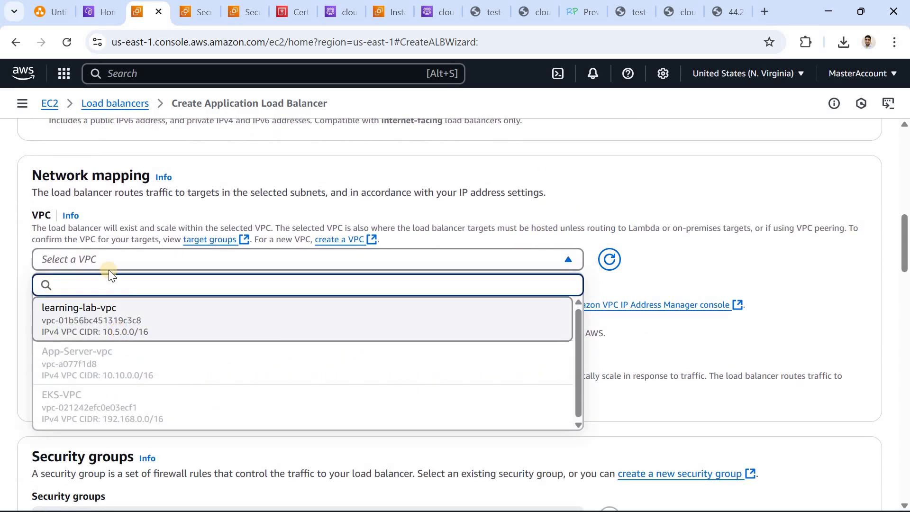
left_click(125, 322)
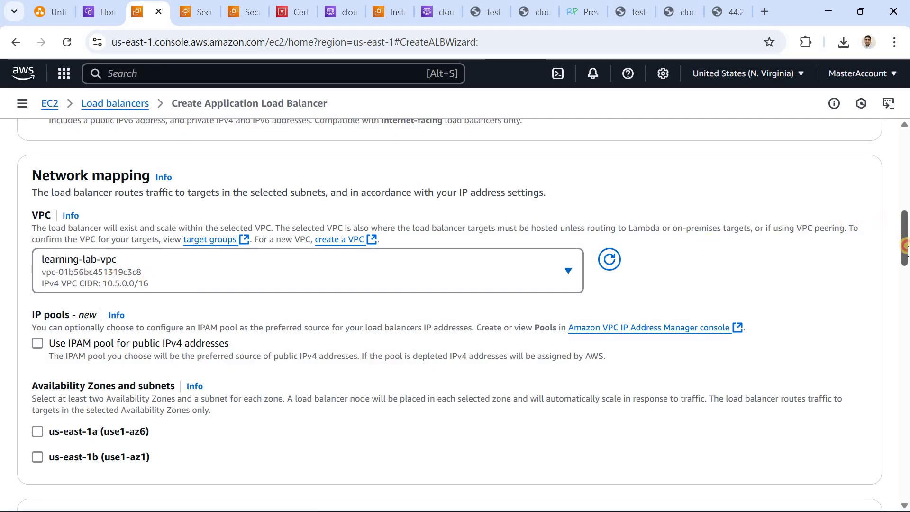
Step: Enable zones us-east-1a with subnet public-subnet-lab-2 and us-east-1b with subnet public-subnet-lab for the load balancer
scroll(150, 337, "down", 3)
left_click(38, 304)
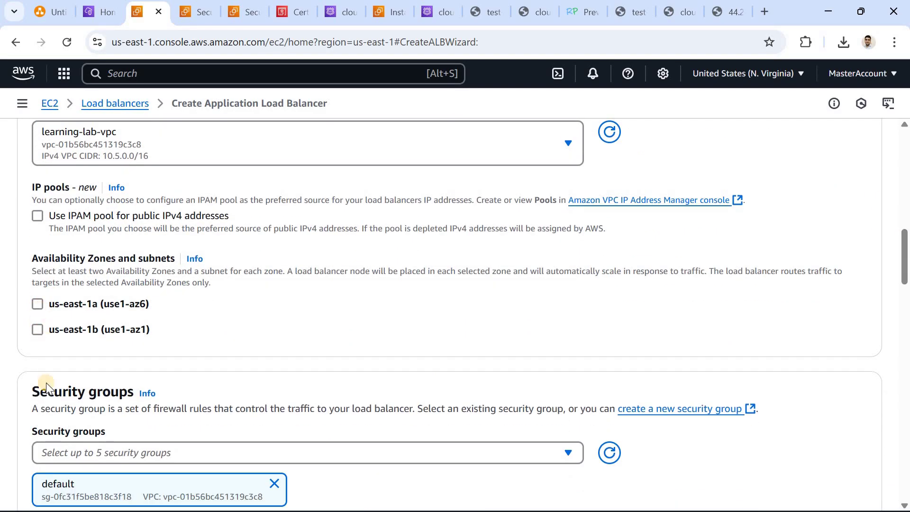
left_click(37, 455)
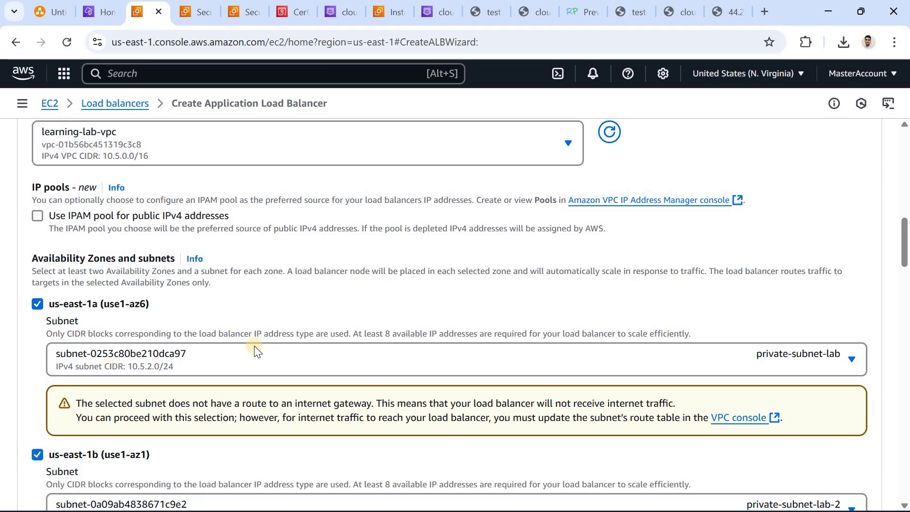
left_click(386, 351)
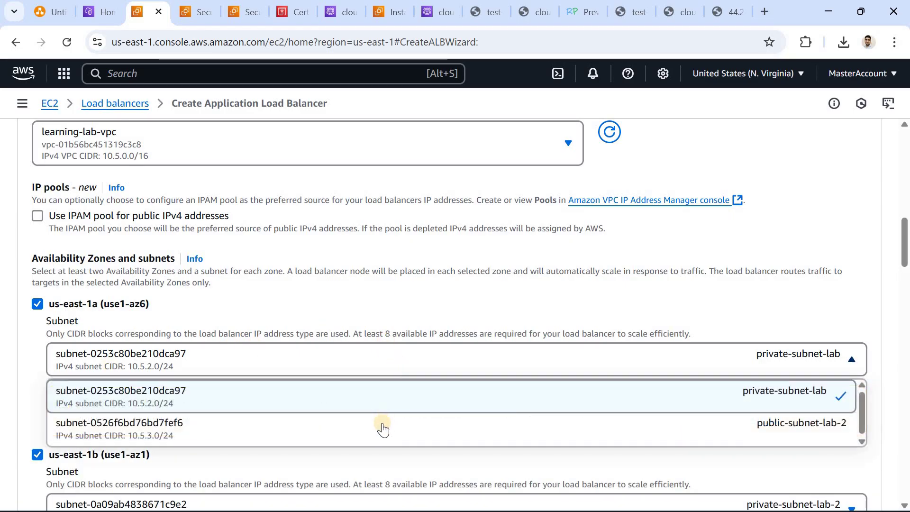
left_click(429, 440)
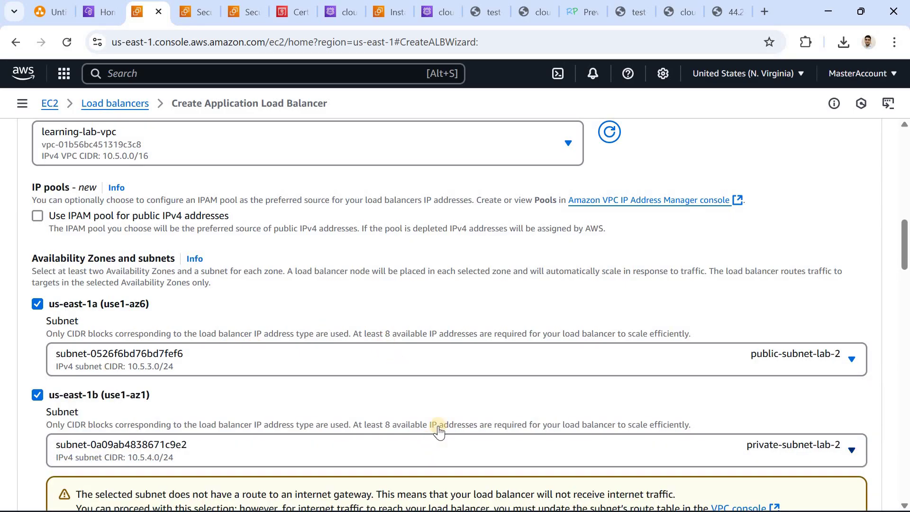
left_click(432, 439)
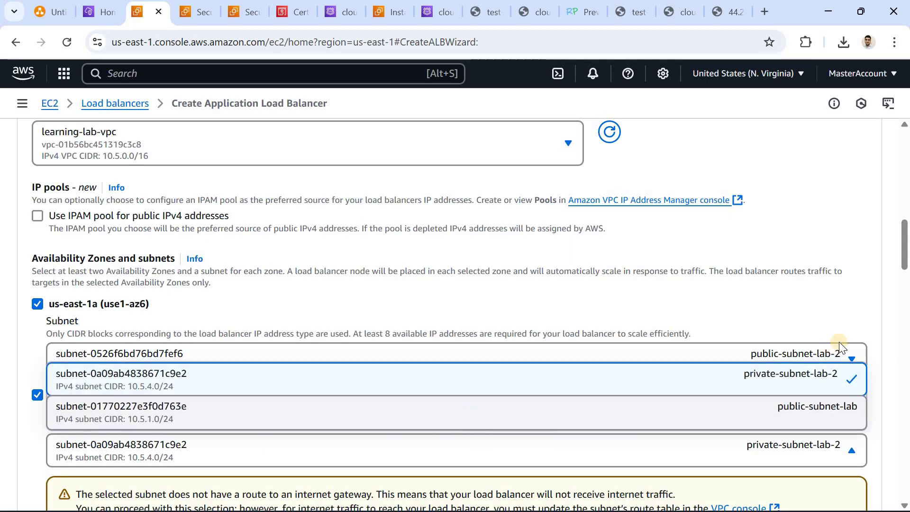
left_click(470, 418)
Step: Review the load balancer's security group and listener settings, and compare them with the request flow diagram in draw.io
scroll(908, 298, "down", 6)
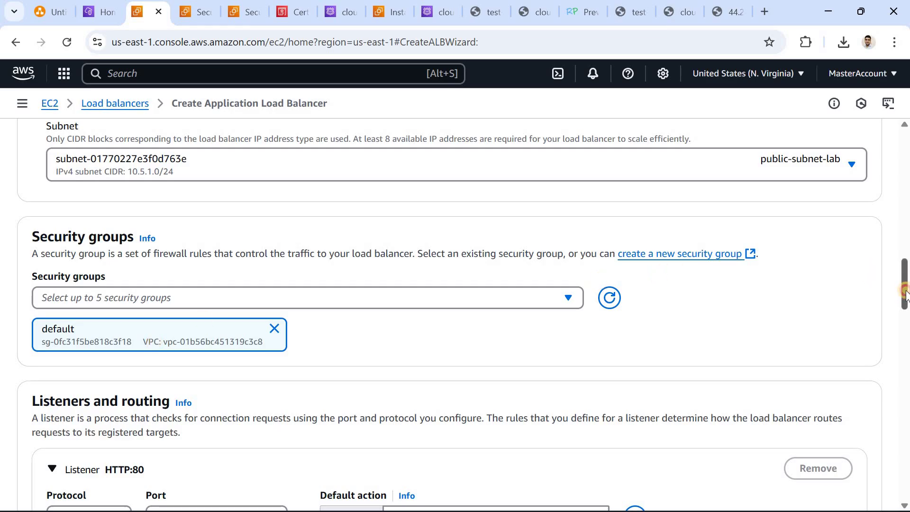
left_click_drag(906, 296, 907, 311)
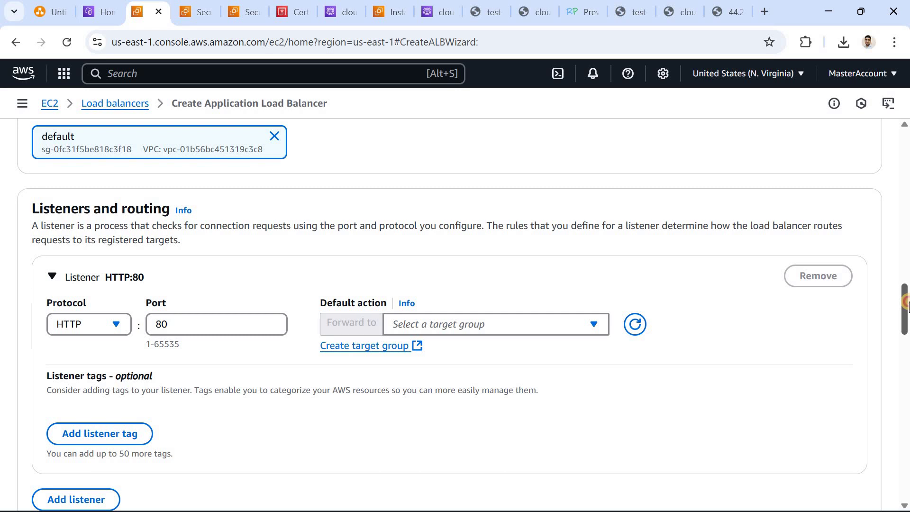
scroll(150, 247, "up", 1)
left_click_drag(32, 252, 164, 256)
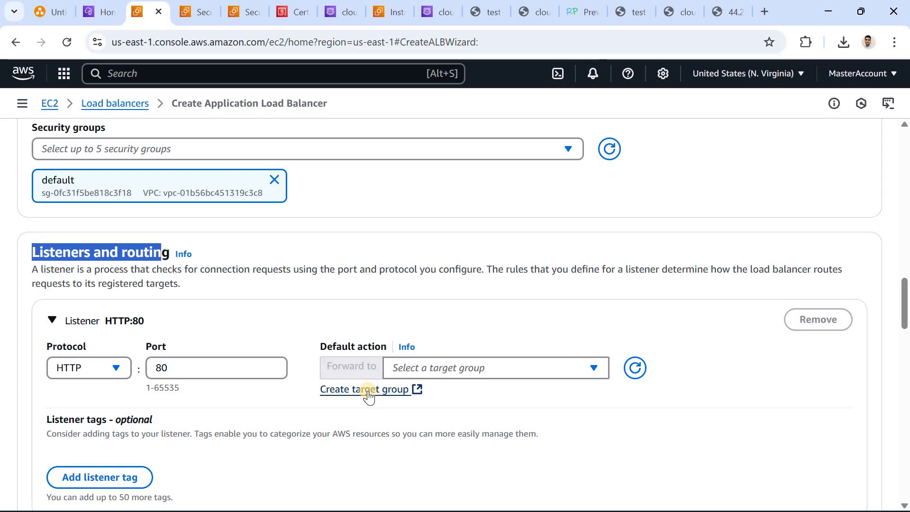
left_click(49, 17)
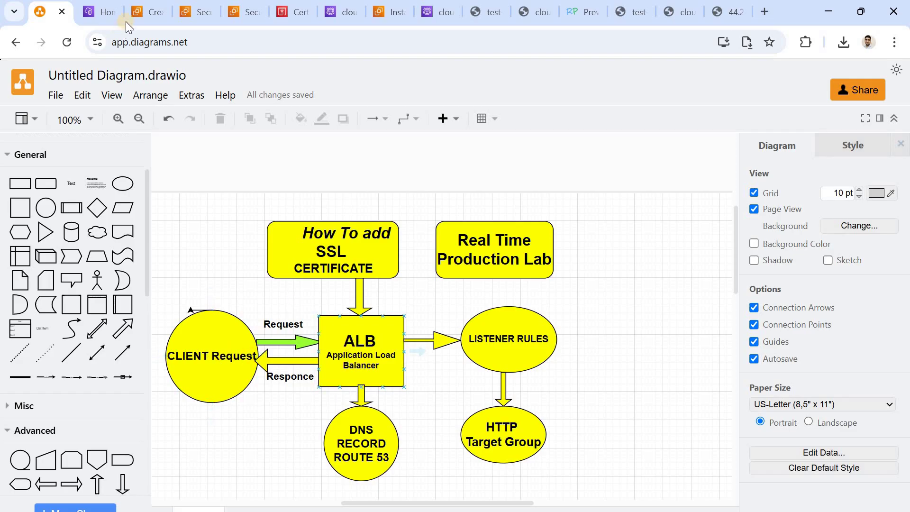
left_click(142, 12)
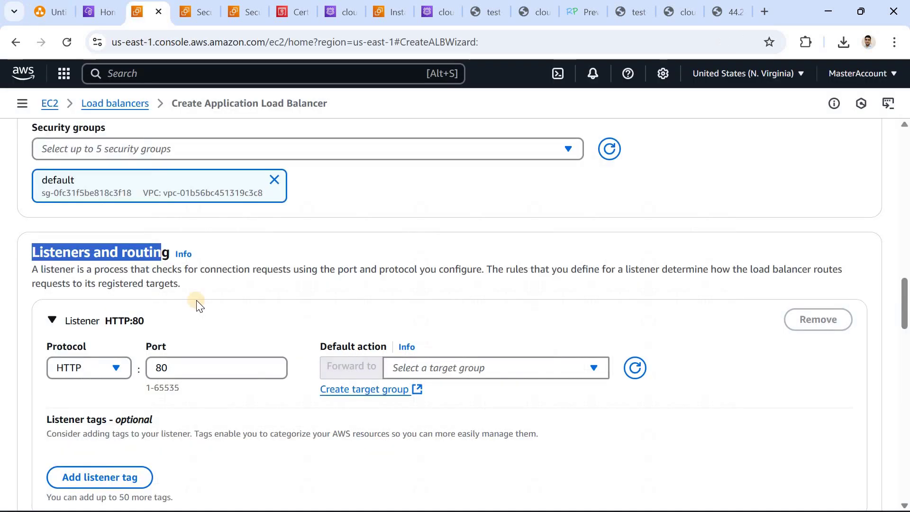
Step: Open the target group creation form for the HTTP:80 listener in a separate browser tab and recheck the testing server's web page
right_click(367, 392)
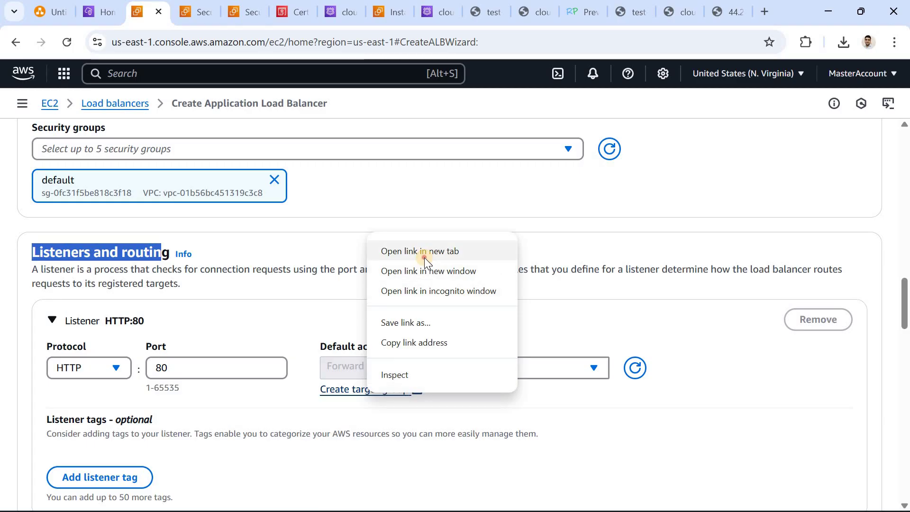
left_click(425, 251)
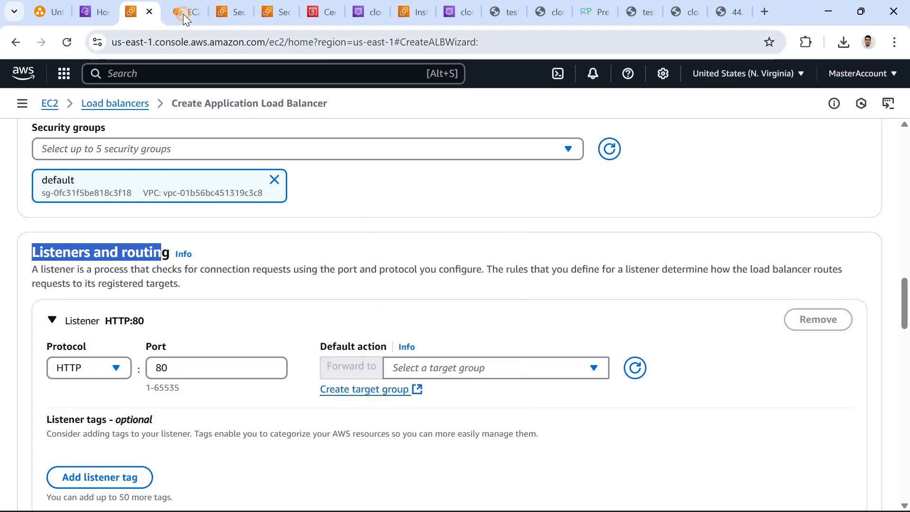
left_click(183, 13)
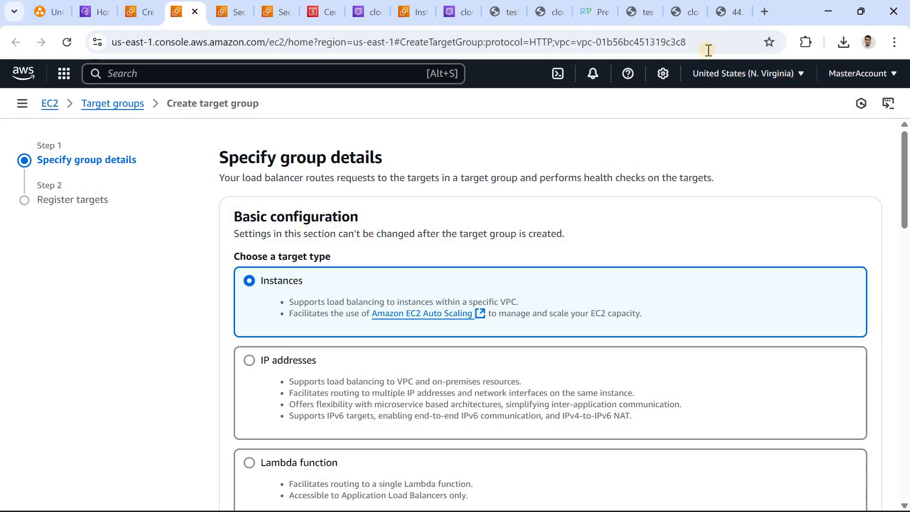
left_click(729, 12)
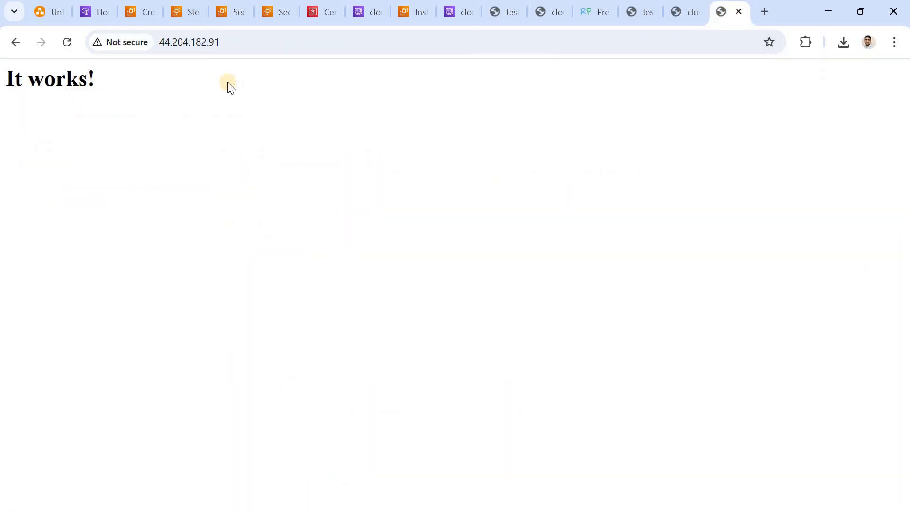
left_click(183, 13)
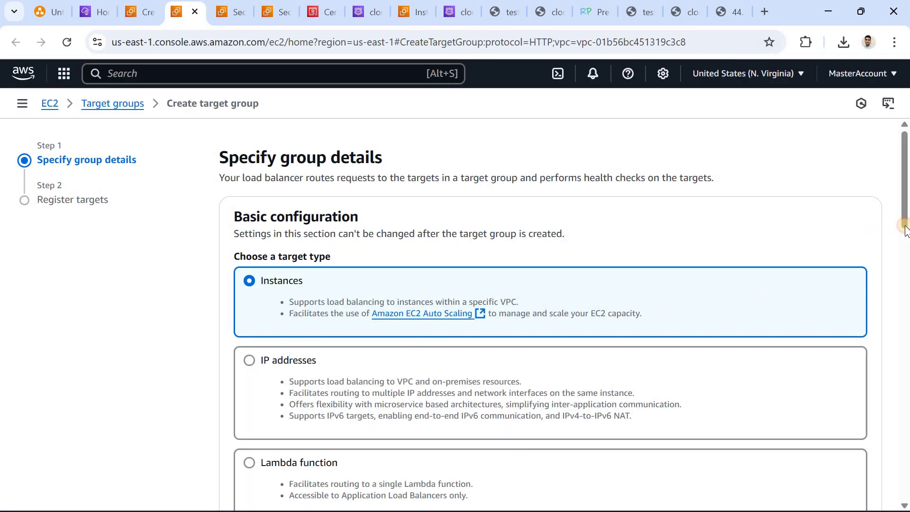
Step: Name the instance target group ALB-TG and check its HTTP port setting
left_click_drag(904, 228, 904, 253)
scroll(441, 232, "down", 7)
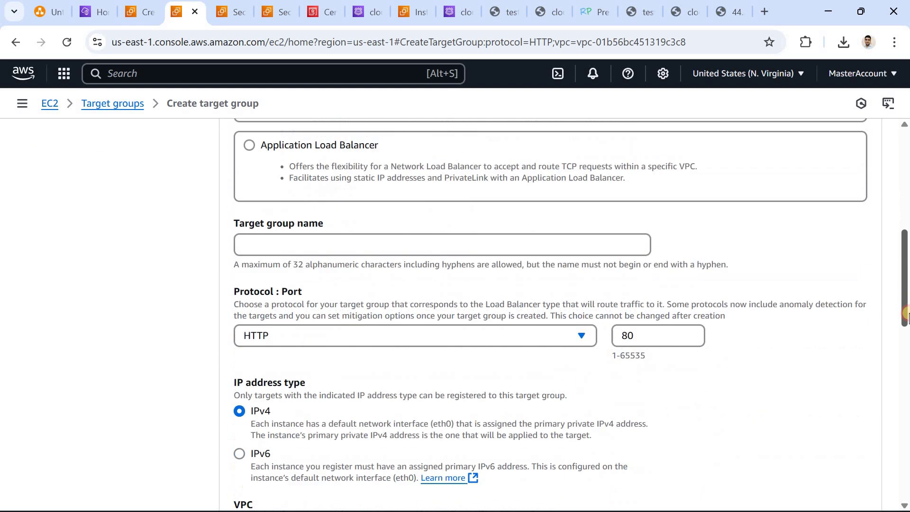
left_click(393, 204)
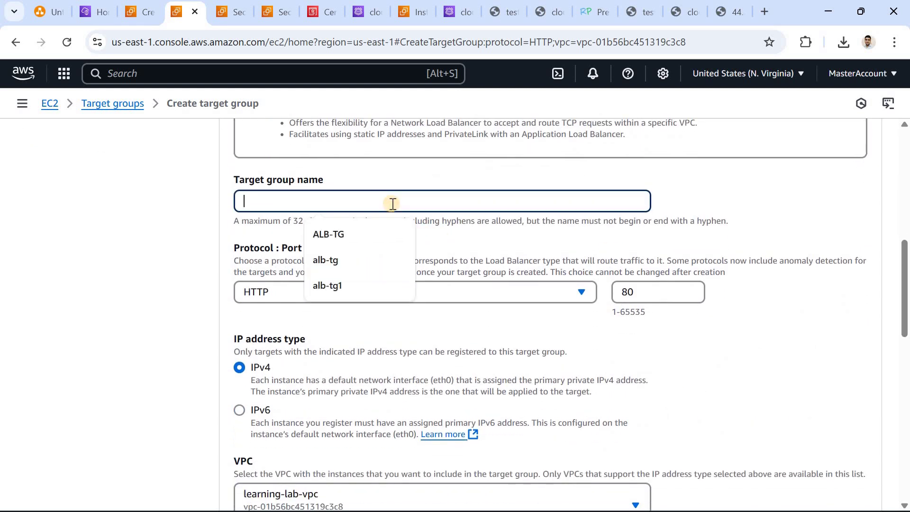
left_click(345, 234)
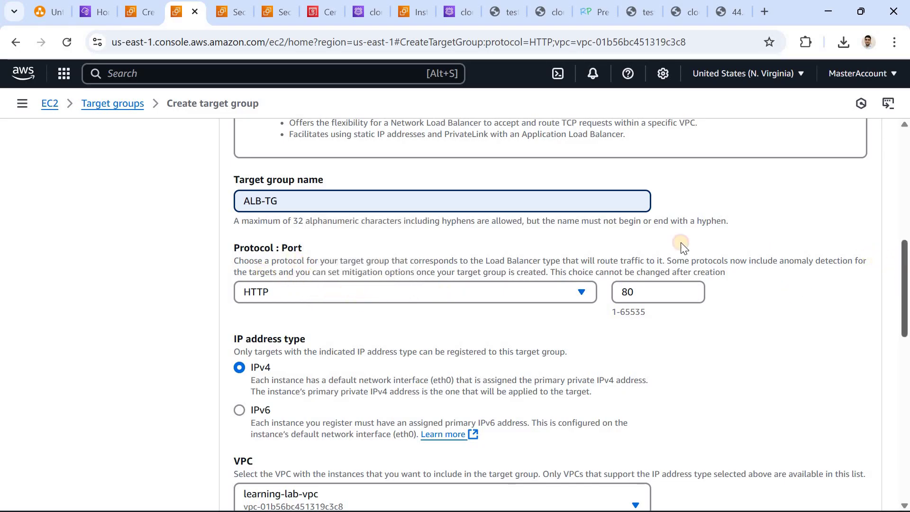
scroll(657, 246, "down", 1)
left_click(625, 247)
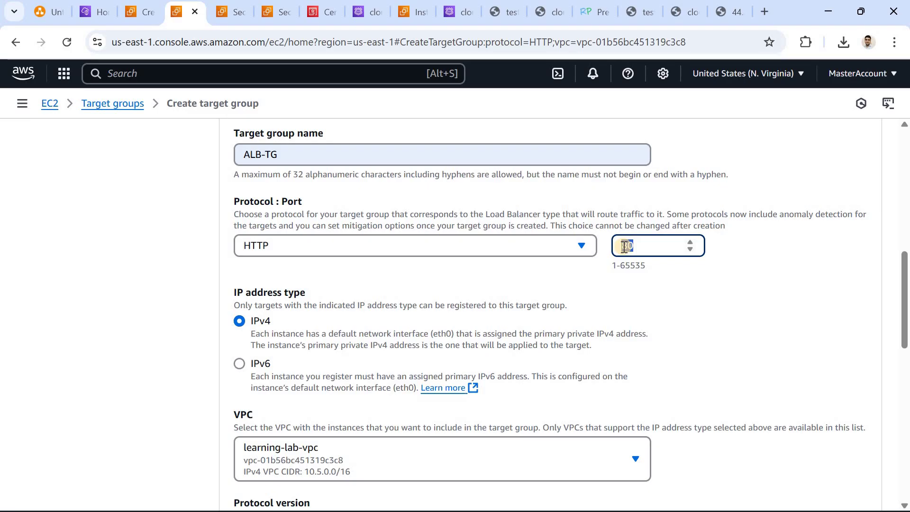
Step: Try HTTP2 as the target group's protocol version and switch it back to HTTP1
left_click_drag(906, 273, 908, 305)
scroll(480, 276, "down", 2)
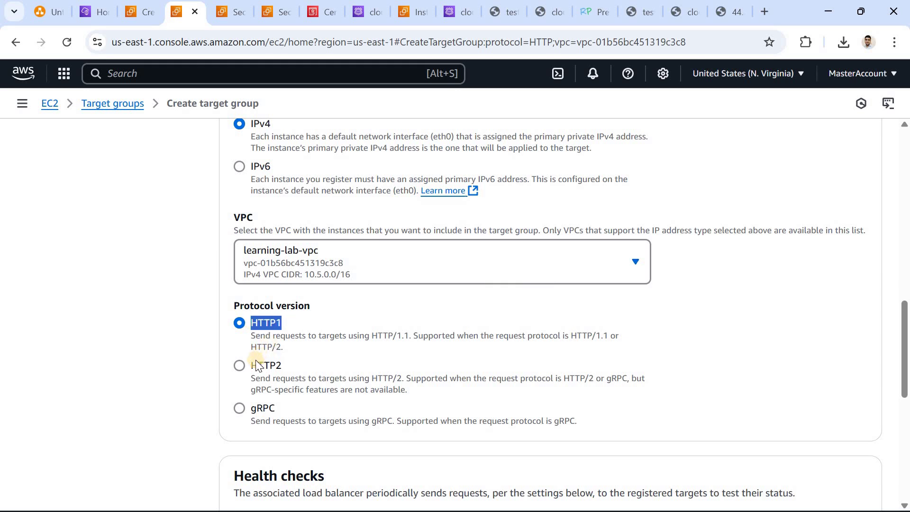
double_click(284, 365)
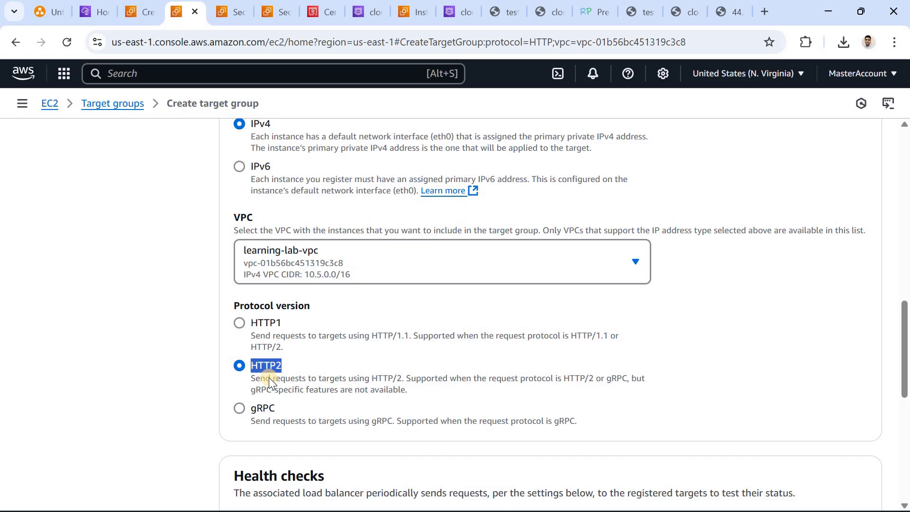
left_click(240, 323)
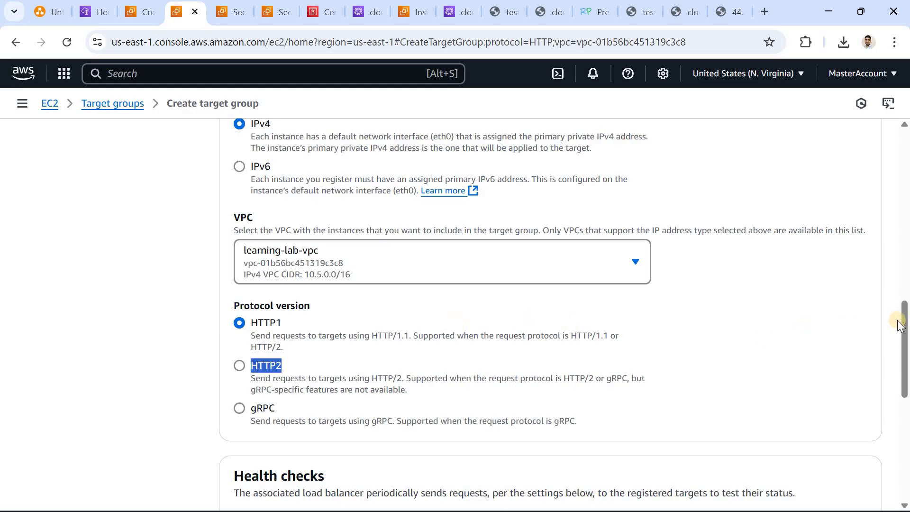
left_click_drag(905, 334, 904, 336)
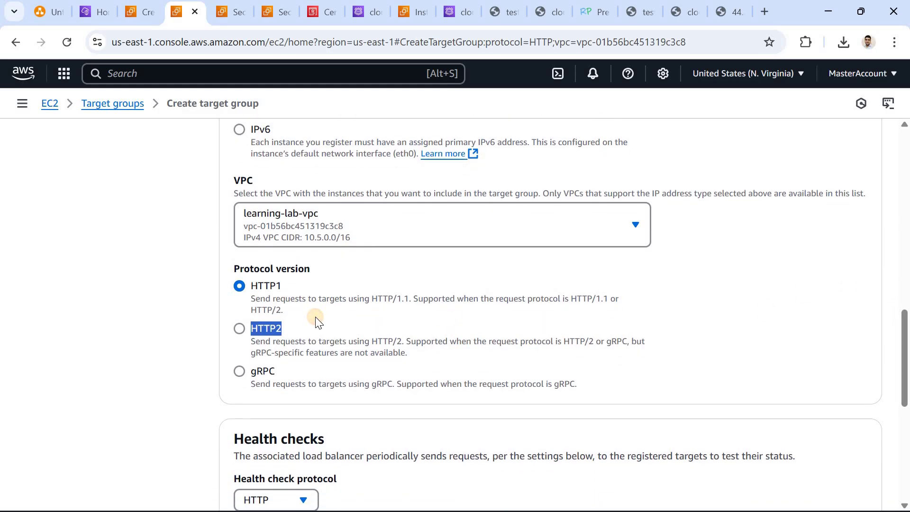
left_click(267, 290)
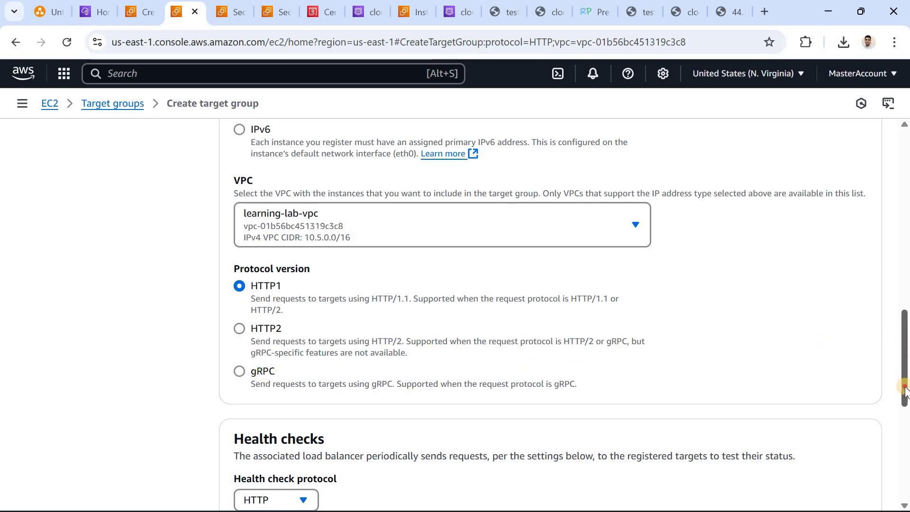
Step: Keep HTTP as the health check protocol and expand the advanced health check settings
scroll(331, 274, "down", 5)
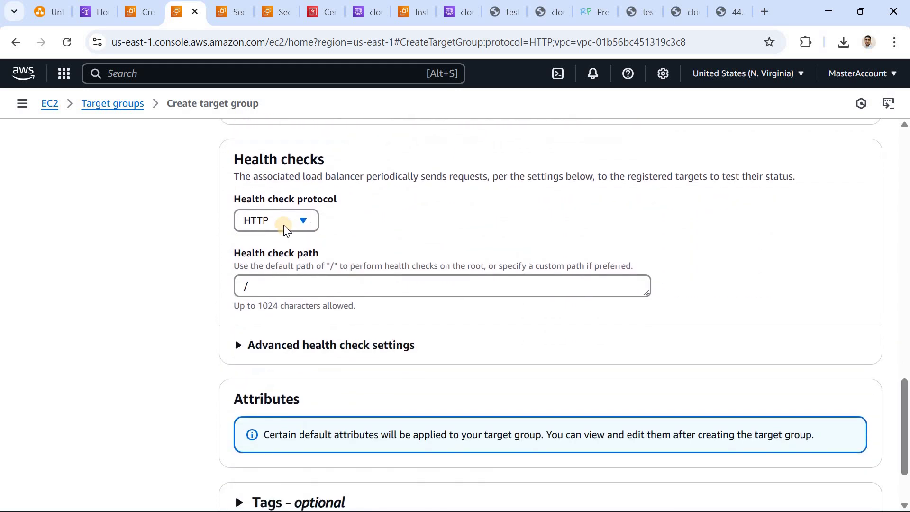
left_click(284, 225)
left_click(283, 247)
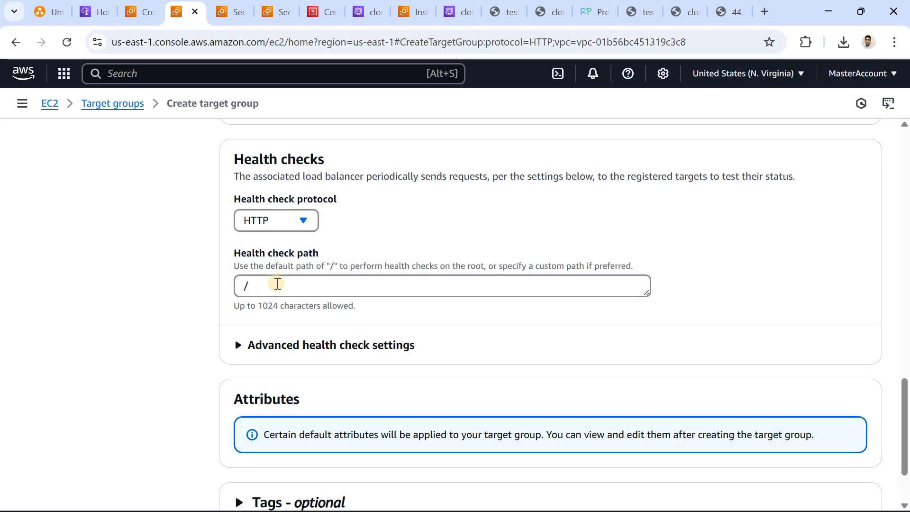
left_click(239, 345)
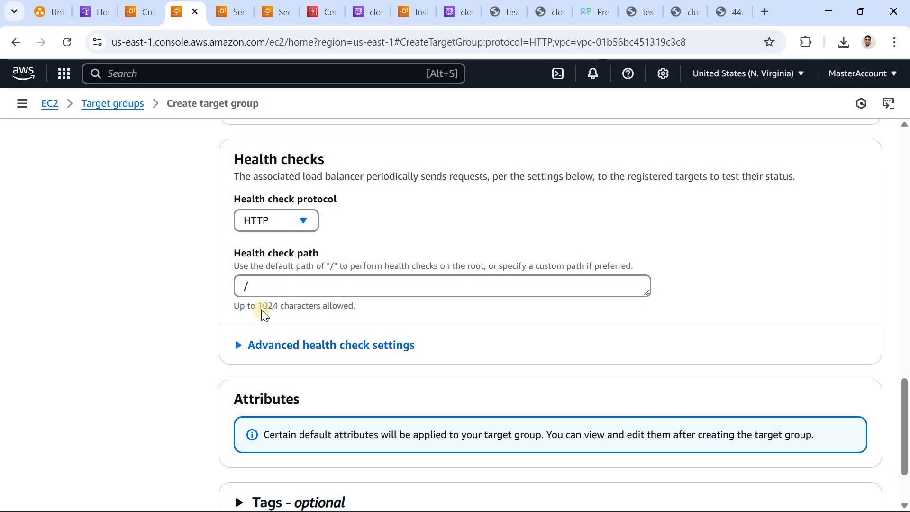
Step: Try entering a custom index page as the health check path and restore the path to /
left_click(275, 294)
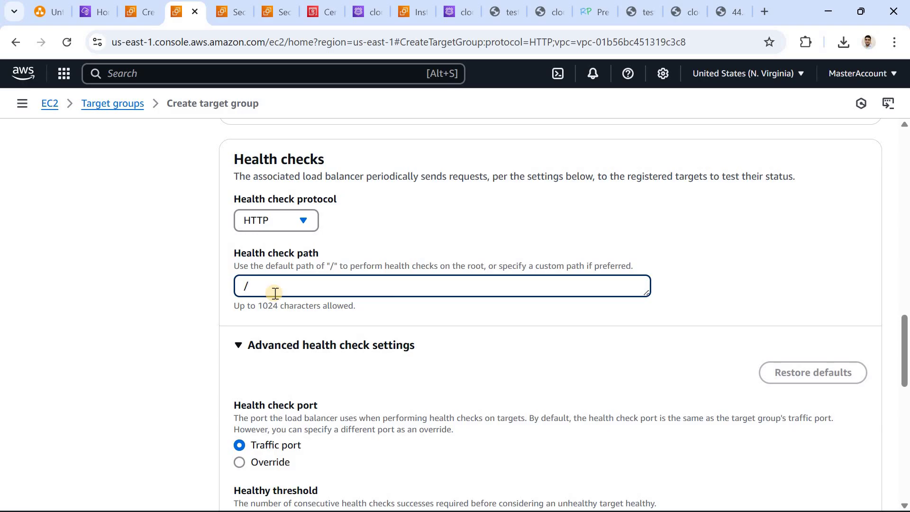
type("inde")
key("BackSpace")
key("BackSpace")
key("BackSpace")
key("BackSpace")
key("BackSpace")
key("BackSpace")
key("BackSpace")
key("BackSpace")
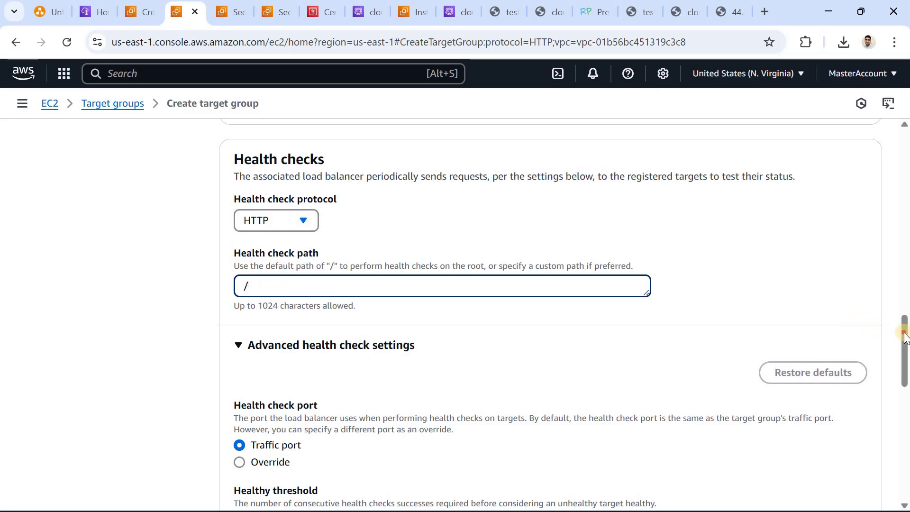
Step: Review the health check thresholds and timing, try 200-302 as the success codes and restore 200
scroll(906, 368, "down", 7)
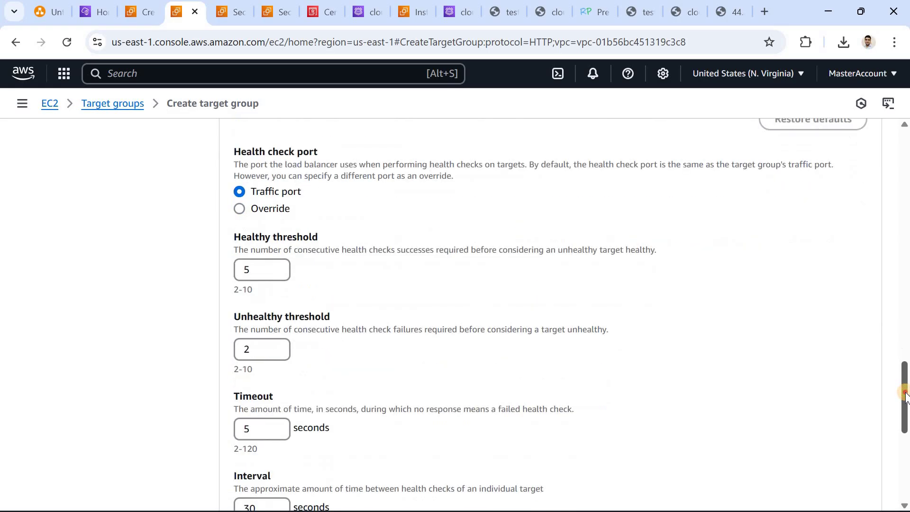
scroll(906, 396, "down", 1)
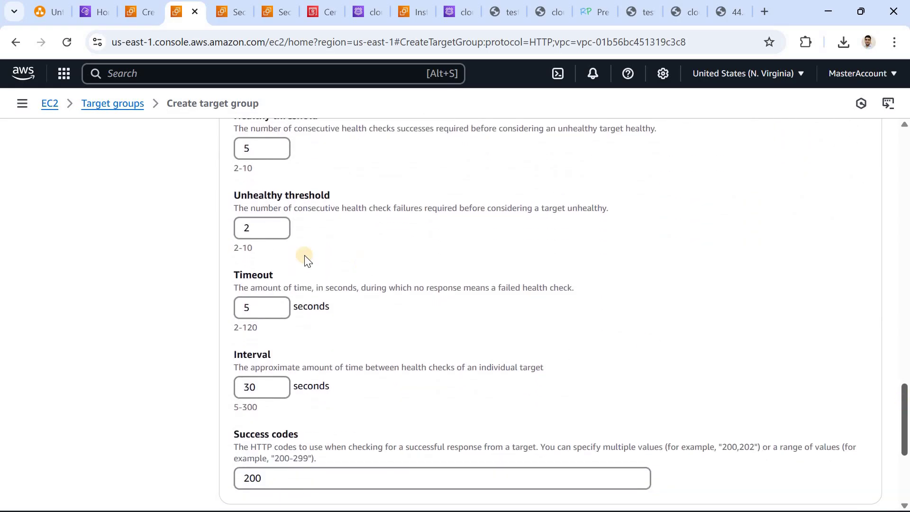
left_click(904, 424)
scroll(904, 424, "down", 3)
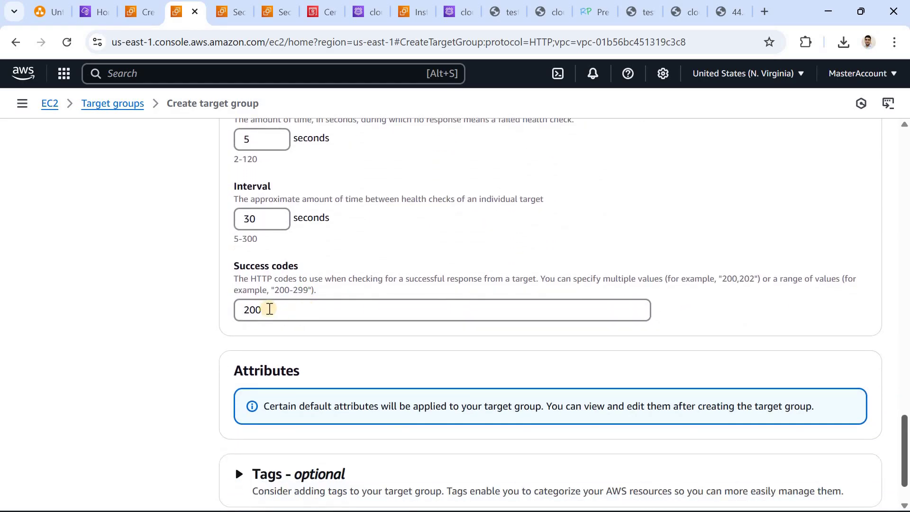
left_click(268, 310)
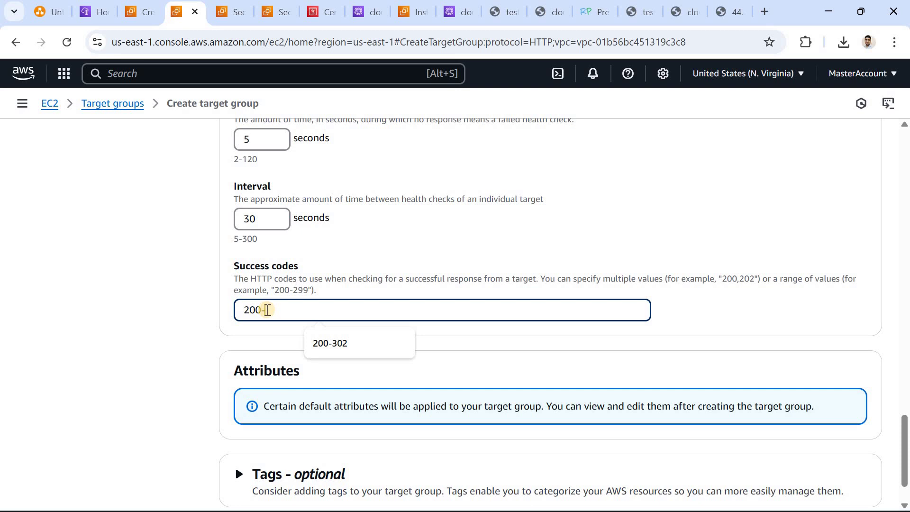
type("-302")
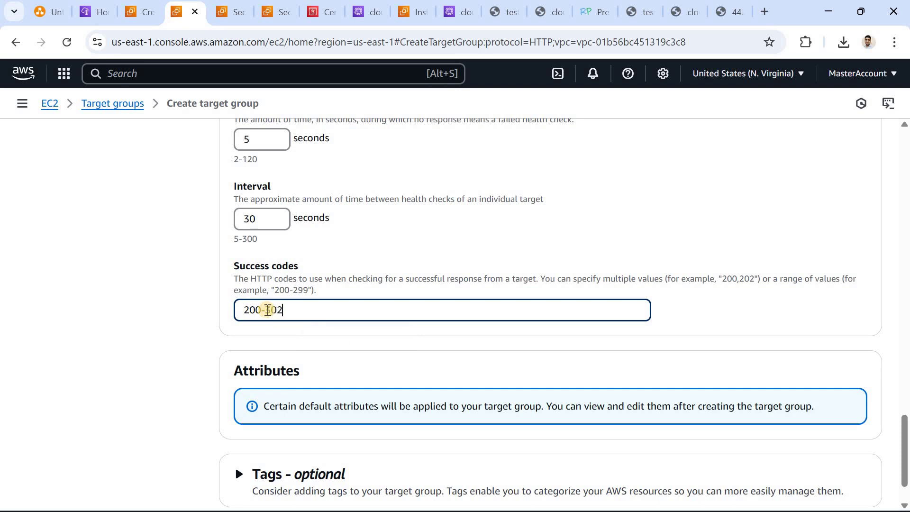
key("BackSpace")
key("BackSpace")
key("BackSpace")
key("BackSpace")
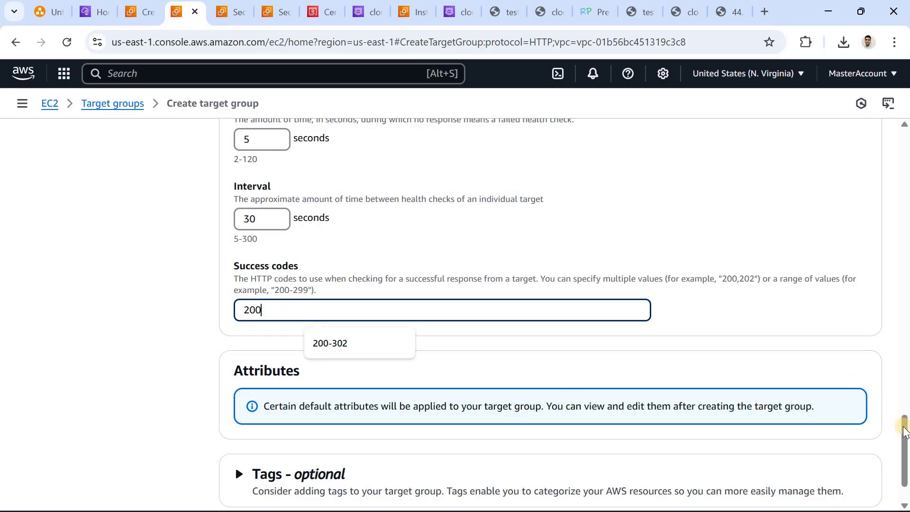
Step: Continue to target registration, select the testing-server instance and check its routing port
scroll(907, 450, "down", 1)
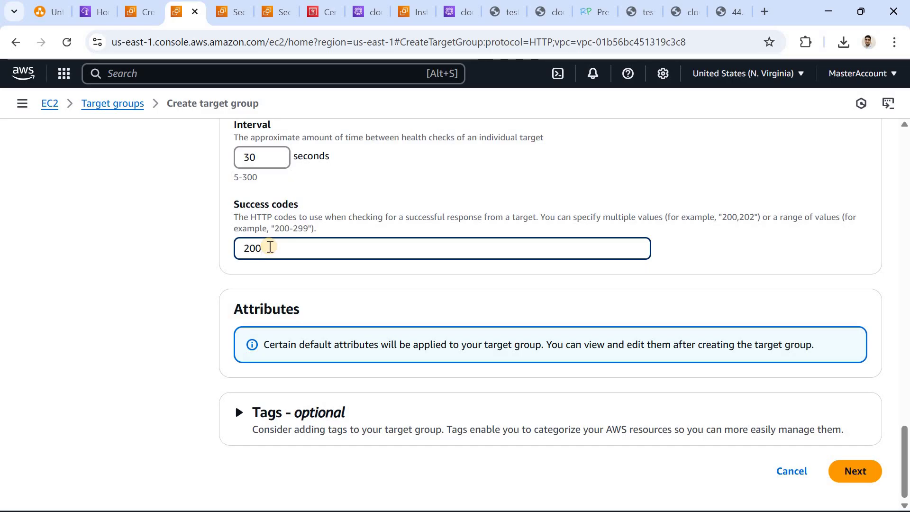
left_click(856, 480)
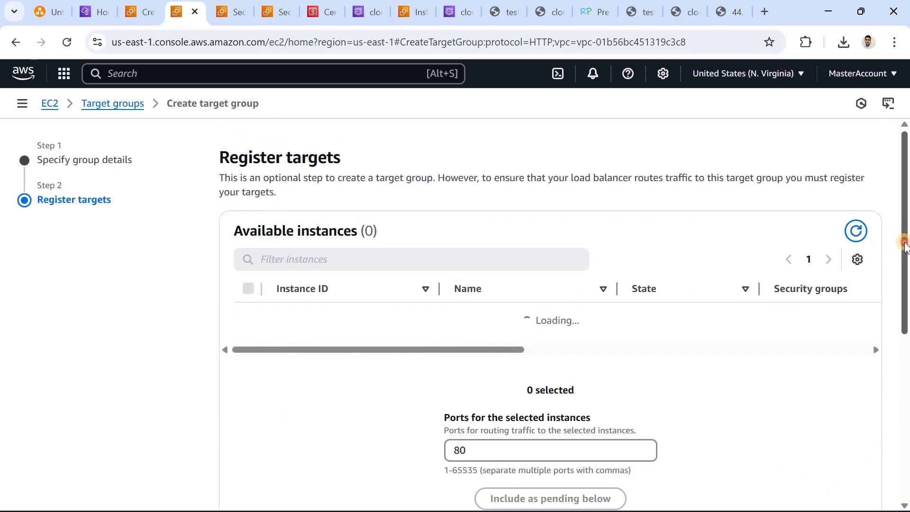
left_click_drag(905, 235, 905, 244)
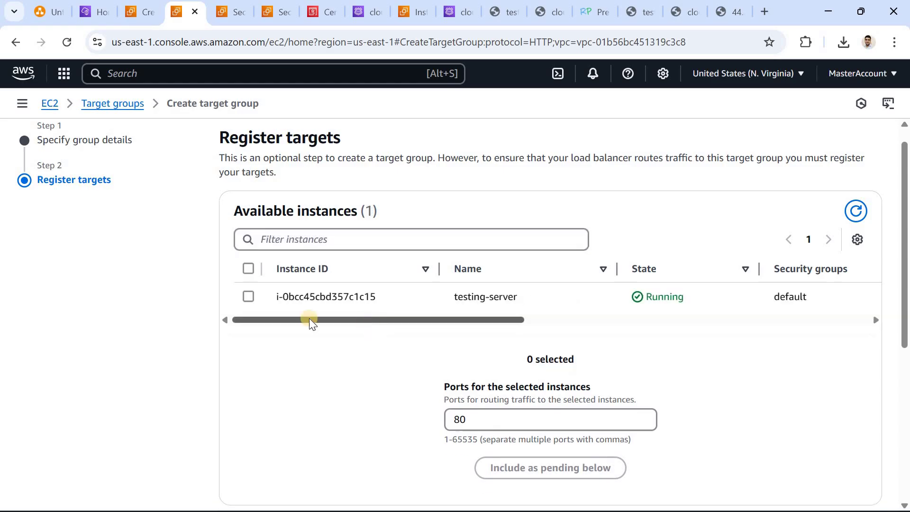
left_click(252, 298)
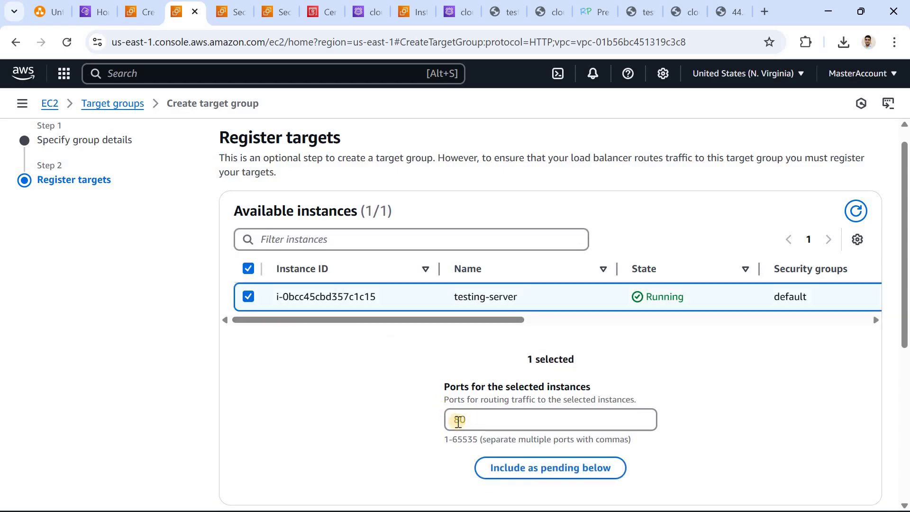
double_click(454, 421)
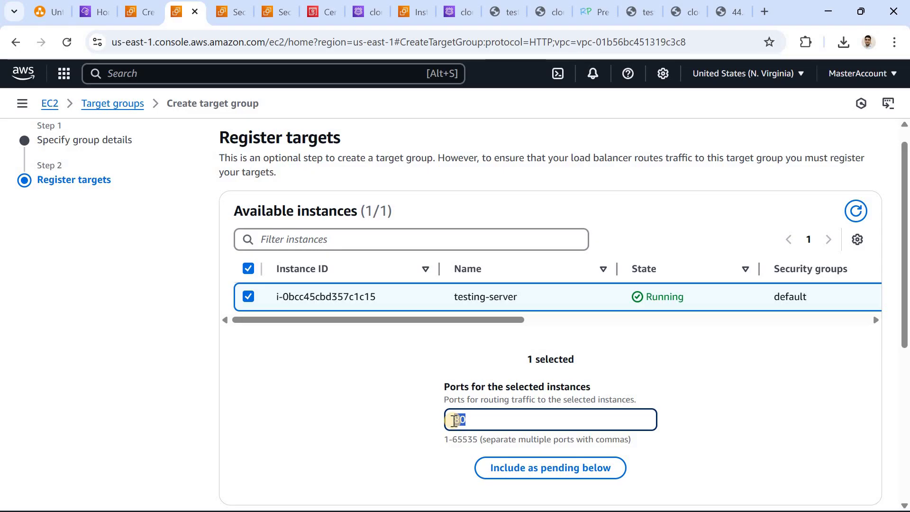
double_click(335, 296)
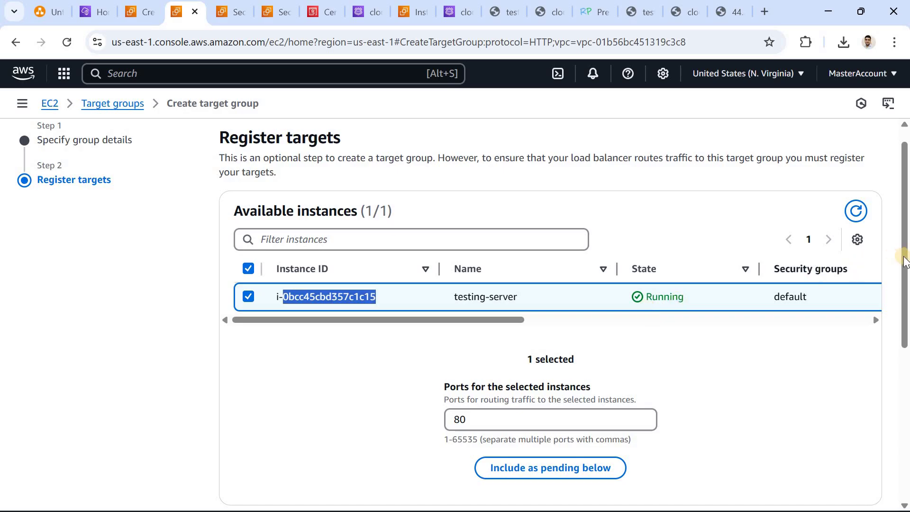
Step: Include testing-server as a pending target on port 80, create the target group and dismiss the notification
scroll(567, 325, "down", 3)
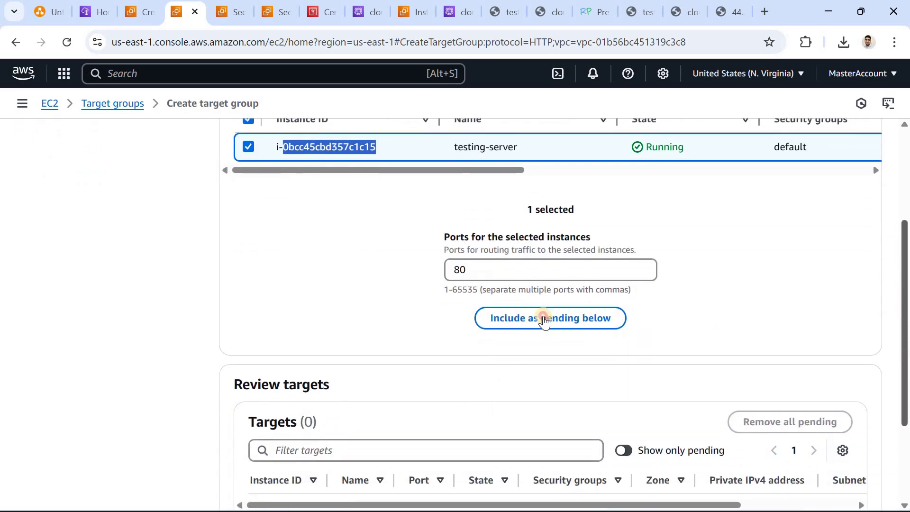
left_click(546, 319)
left_click_drag(900, 368, 901, 401)
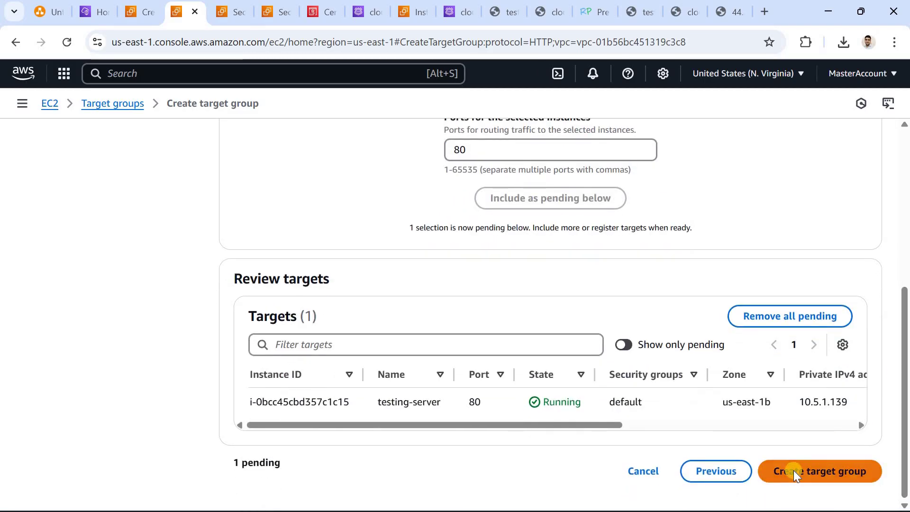
left_click(794, 471)
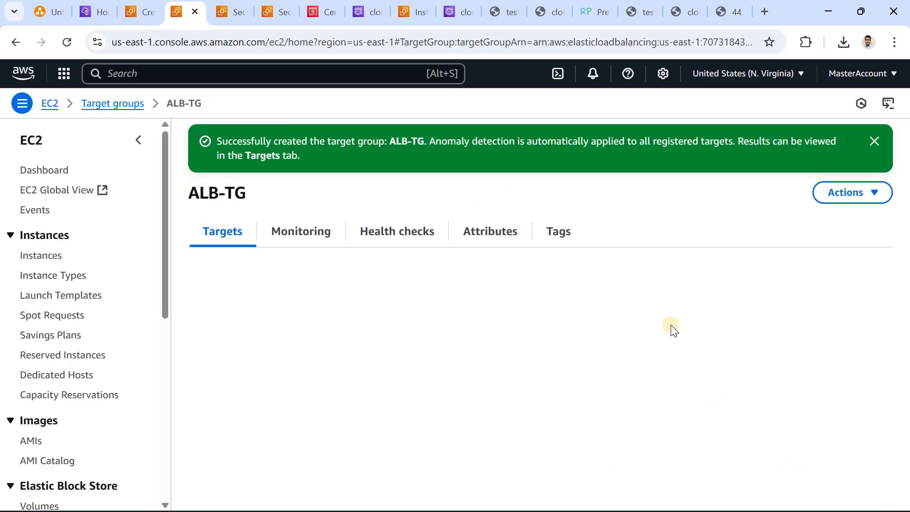
left_click(864, 143)
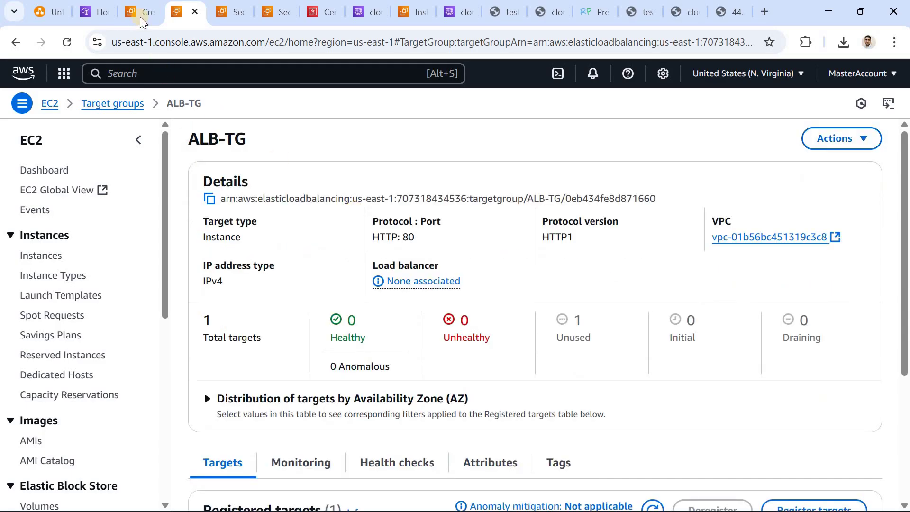
Step: Return to the load balancer form and set the HTTP:80 listener to forward to target group ALB-TG
left_click(140, 19)
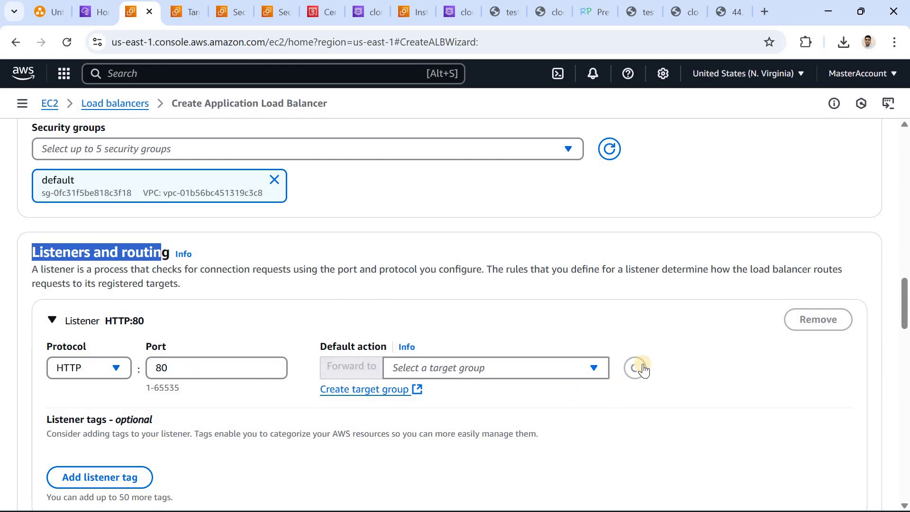
left_click(536, 366)
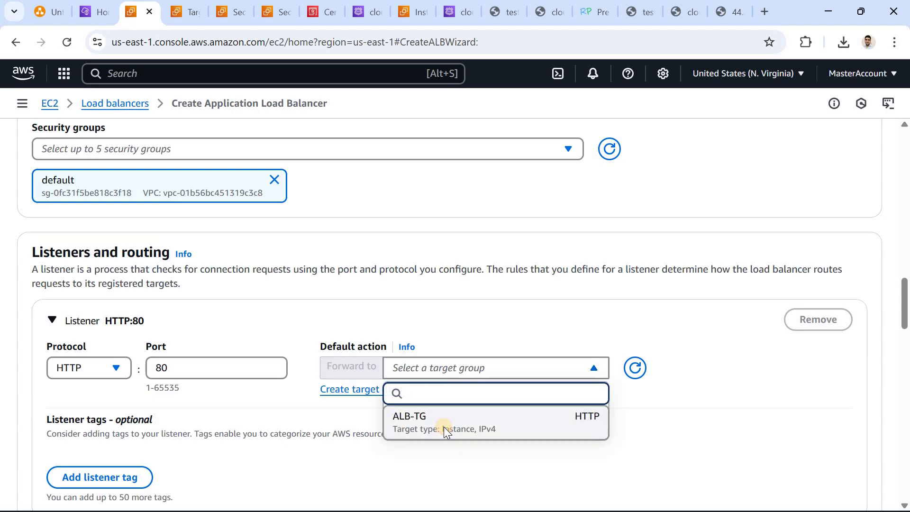
left_click(444, 427)
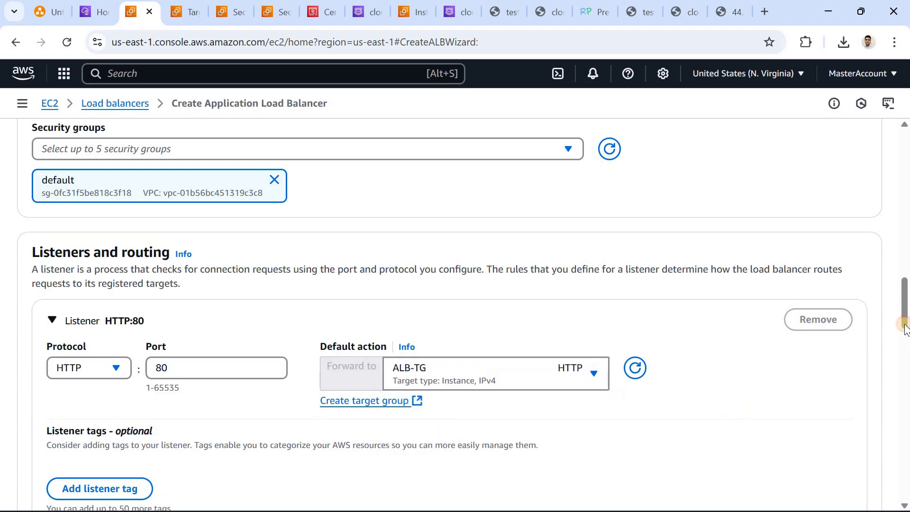
Step: Add a second listener to the load balancer and set its protocol to HTTPS
left_click_drag(905, 323, 905, 339)
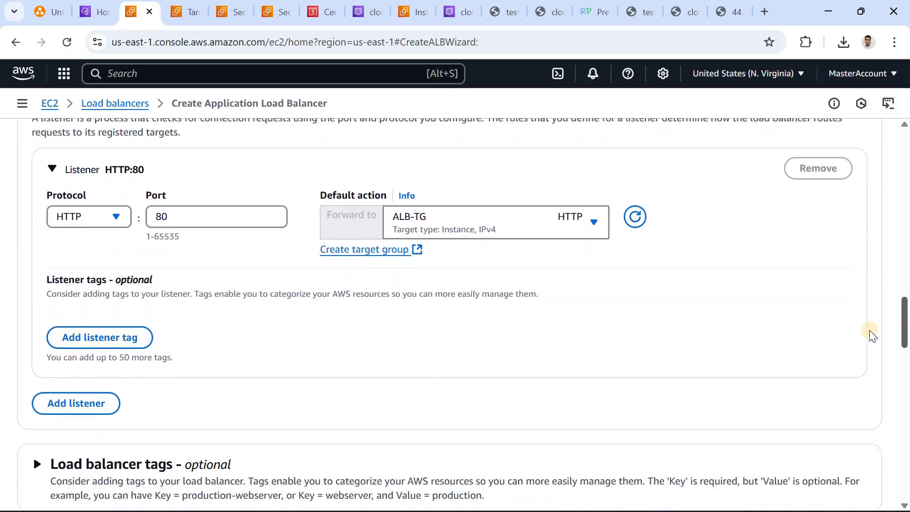
left_click(88, 411)
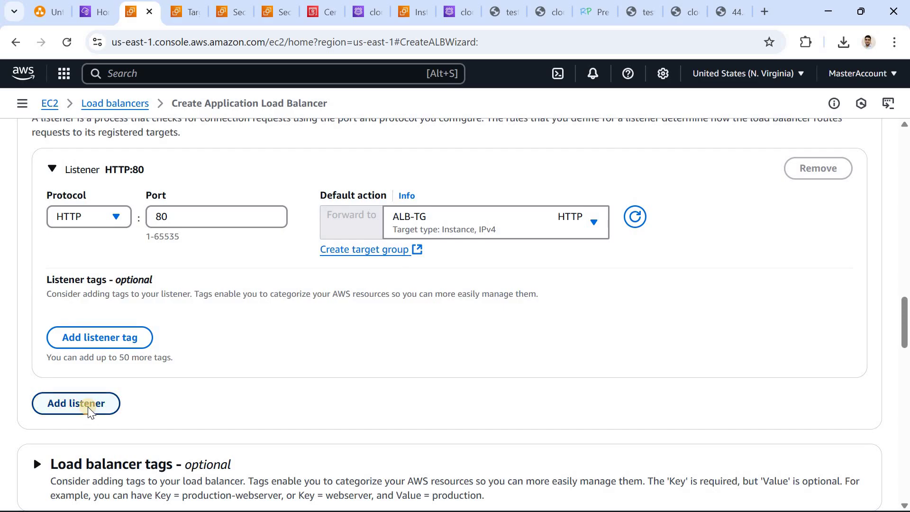
left_click(88, 410)
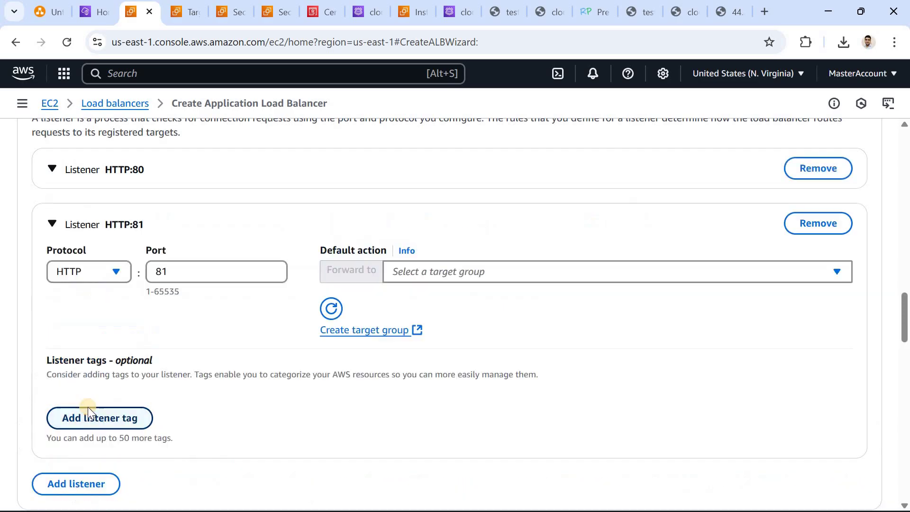
left_click(51, 170)
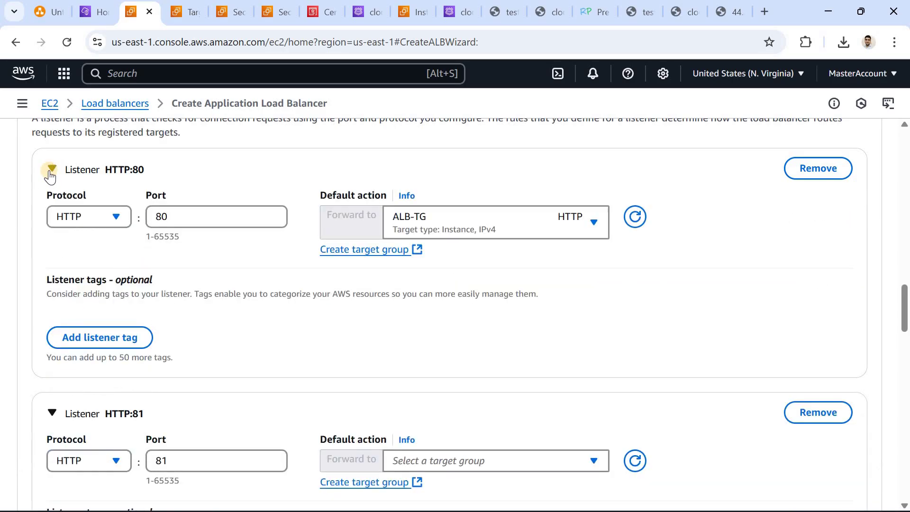
left_click(51, 171)
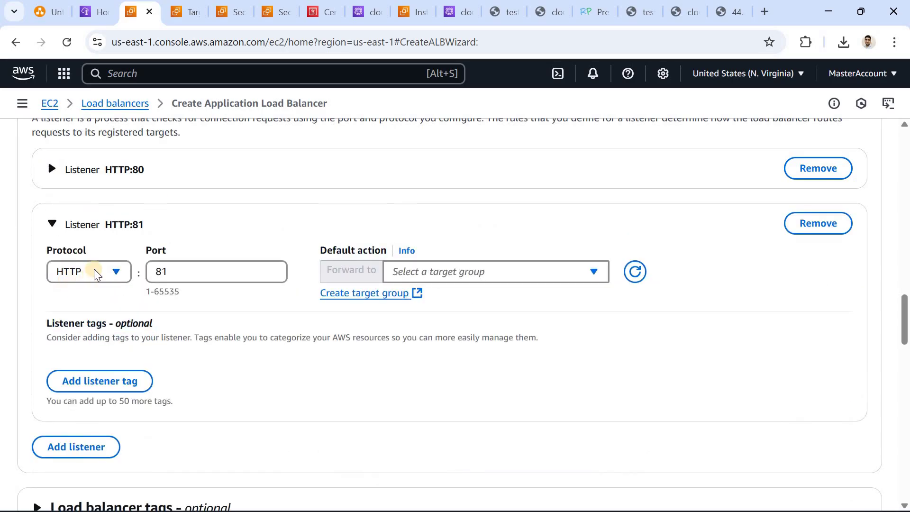
left_click(95, 274)
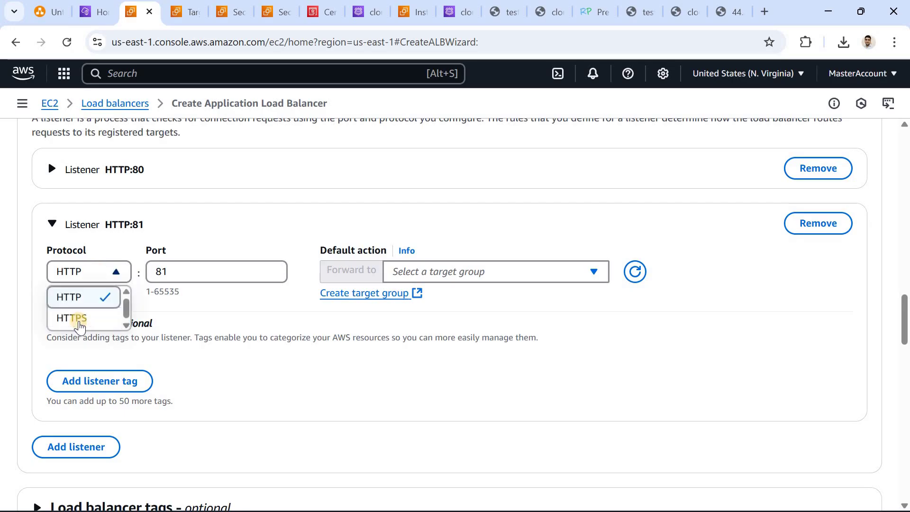
left_click(80, 321)
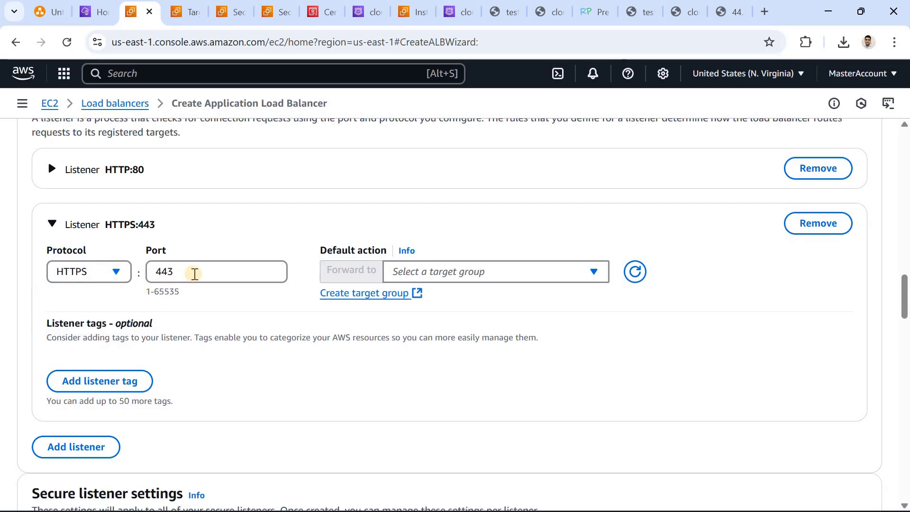
Step: Check the HTTPS listener's port and set its default action to forward to target group ALB-TG
left_click(195, 274)
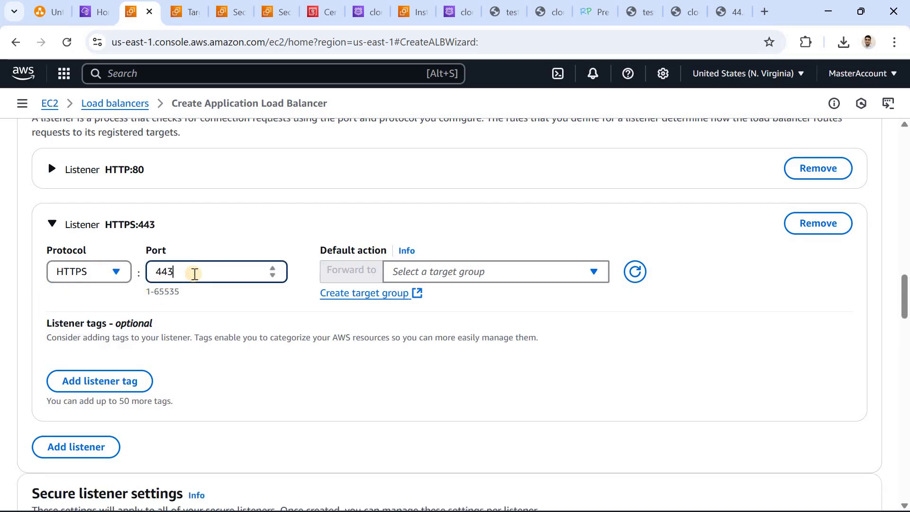
left_click_drag(158, 274, 179, 272)
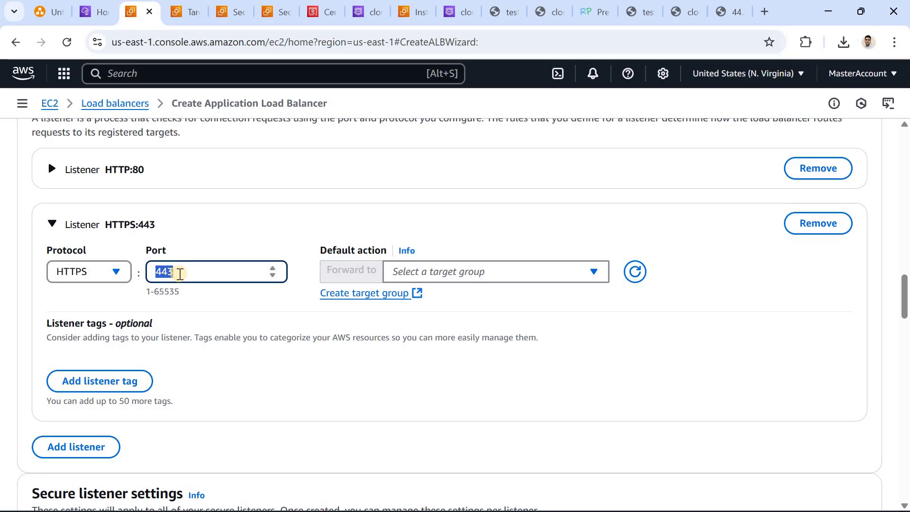
left_click(471, 272)
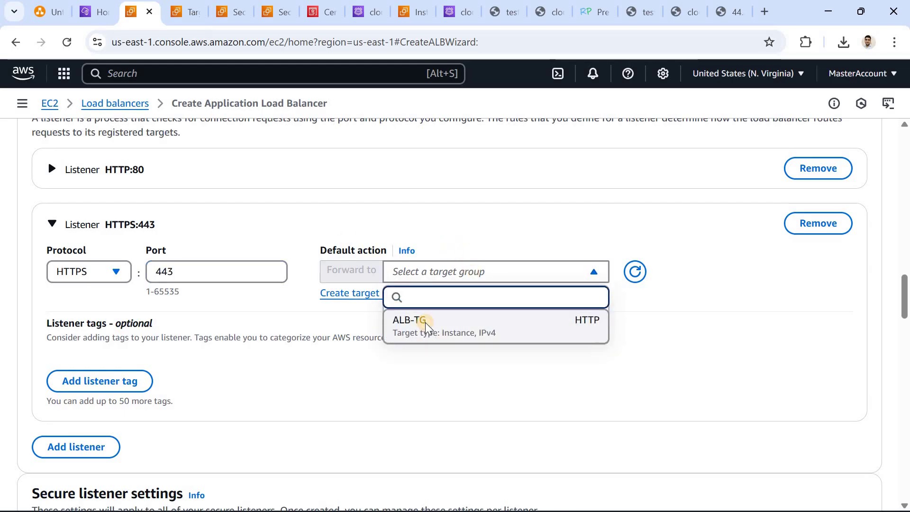
left_click(418, 320)
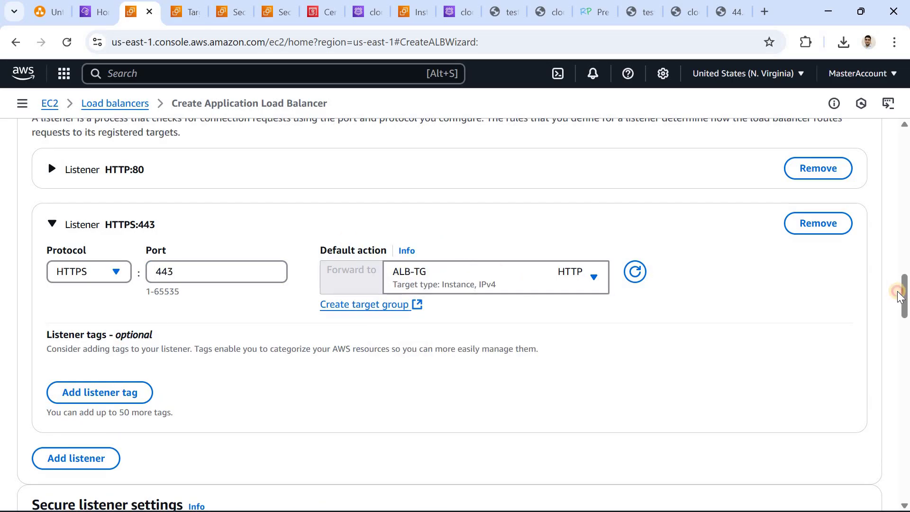
Step: Review the HTTP:80 listener's settings and the target group choices of the HTTPS:443 listener
scroll(706, 337, "up", 1)
scroll(705, 337, "up", 4)
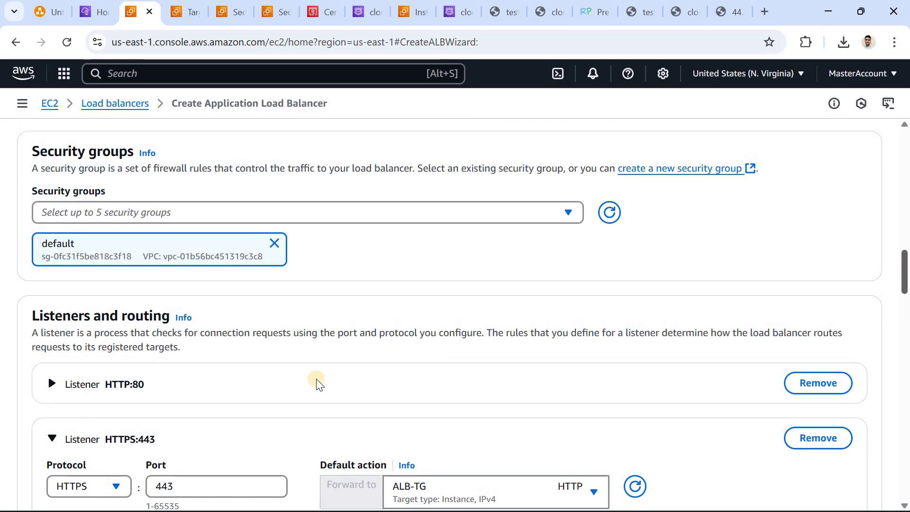
left_click(53, 384)
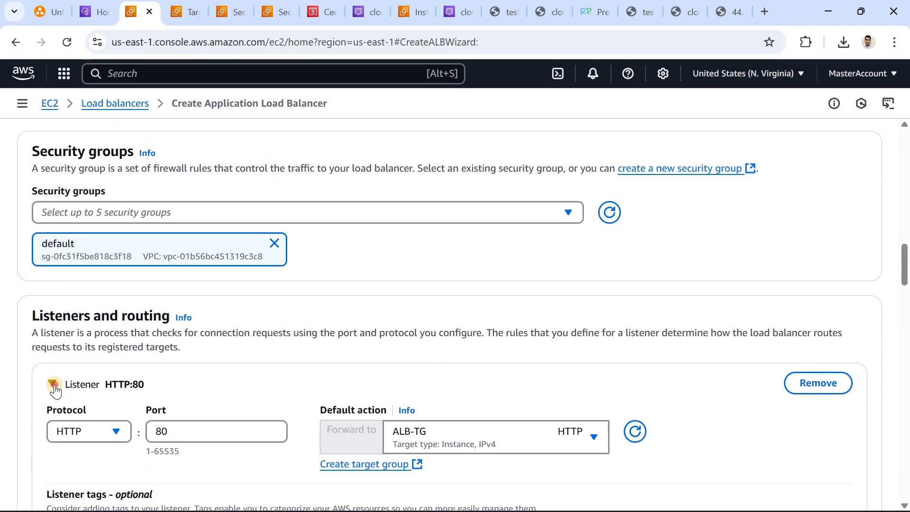
left_click(53, 384)
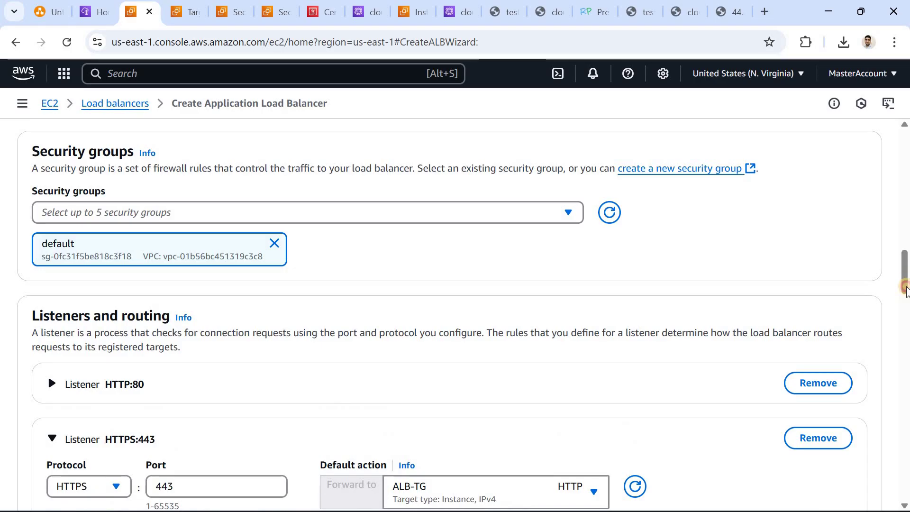
left_click_drag(907, 290, 907, 306)
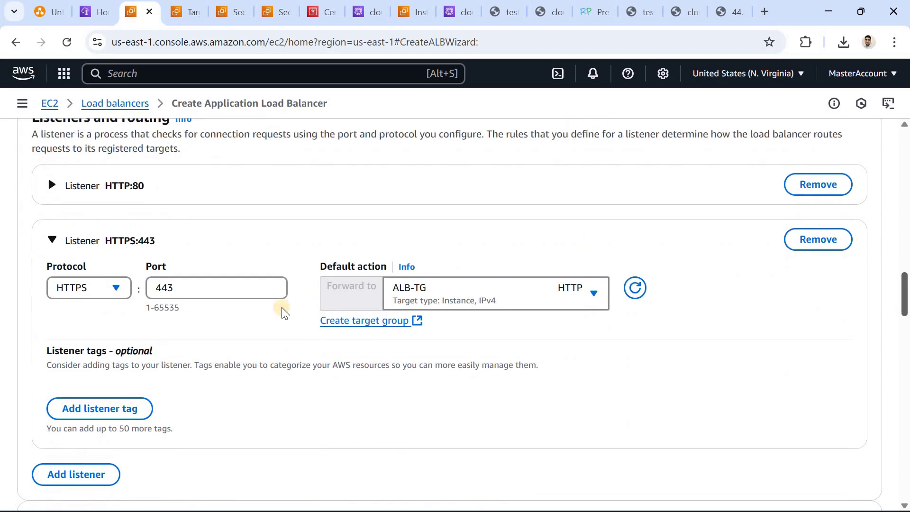
left_click(413, 290)
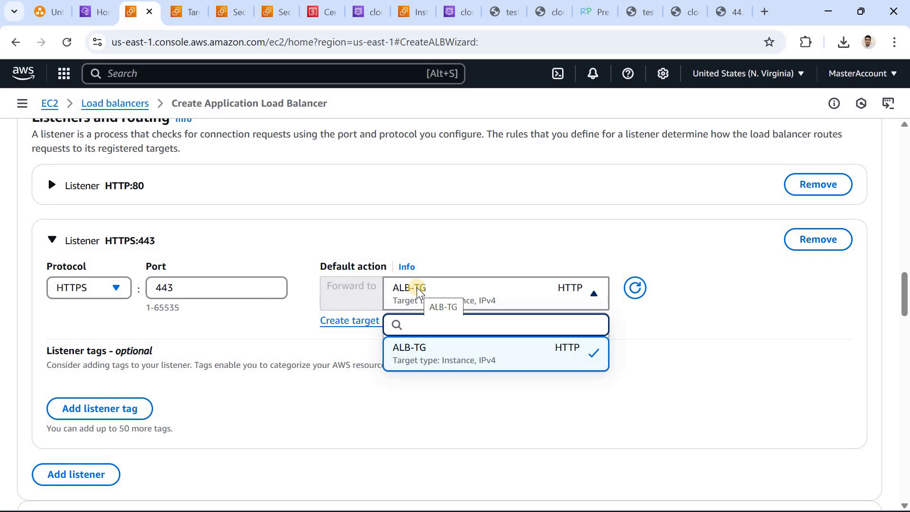
left_click(664, 349)
Step: Select the ACM certificate cloudsolutionlabs.com as the default SSL/TLS server certificate in the secure listener settings
left_click_drag(907, 293, 904, 326)
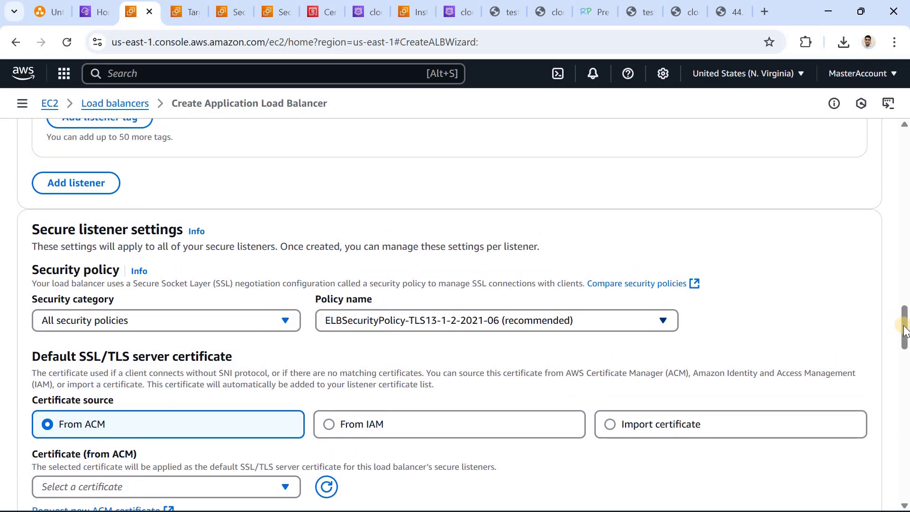
scroll(373, 238, "down", 4)
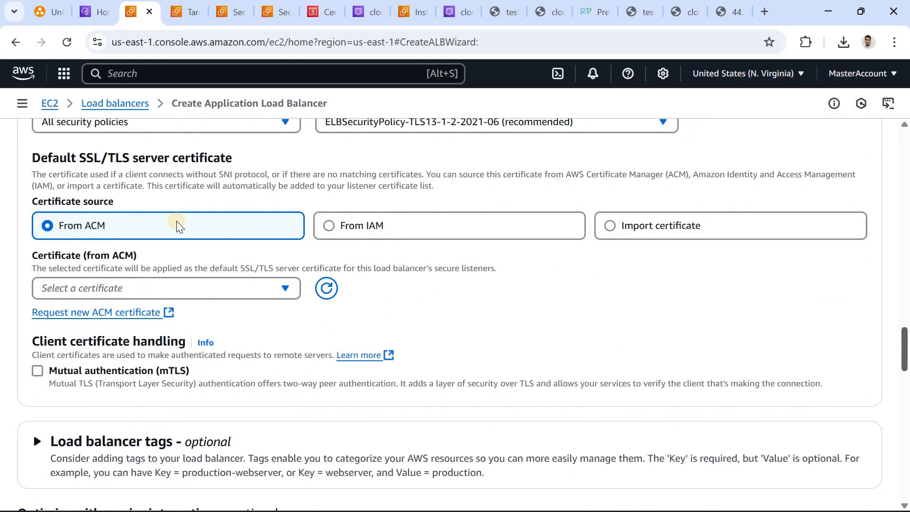
left_click(184, 286)
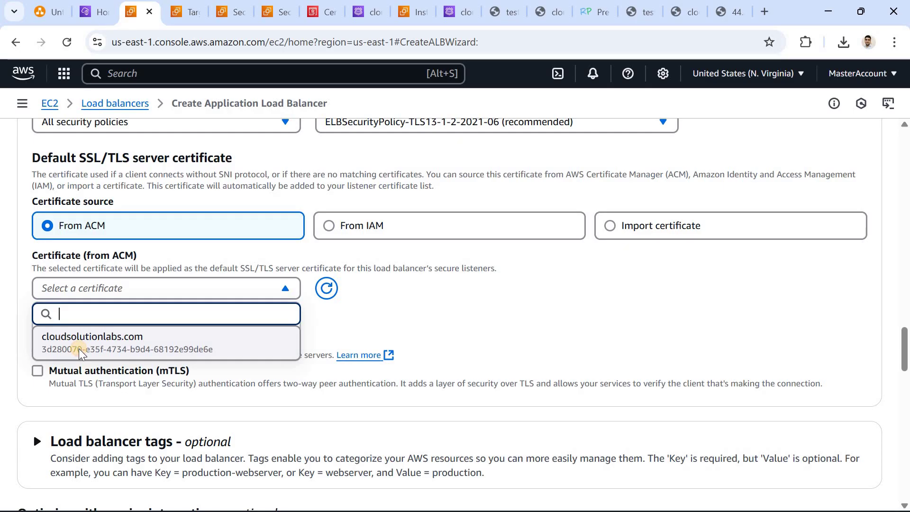
left_click(79, 349)
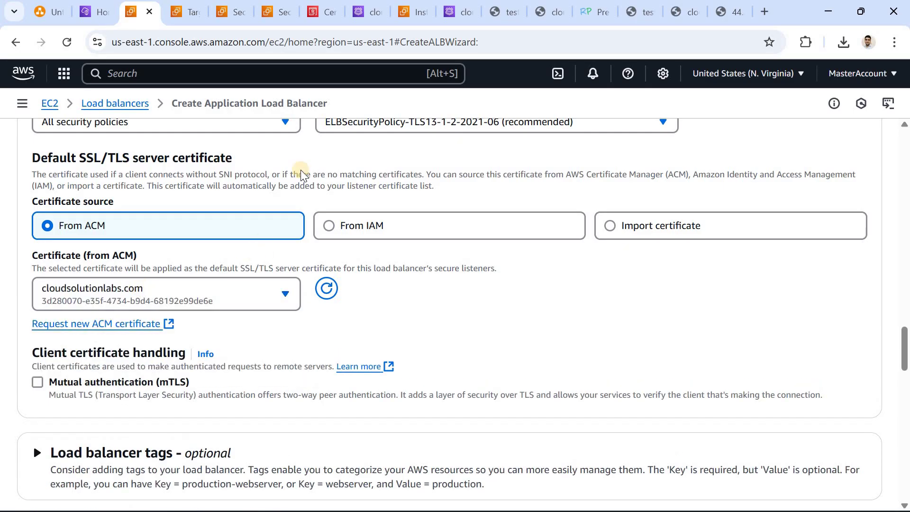
Step: Open AWS Certificate Manager in another browser tab, list the certificates and examine the existing certificate's domain name
left_click(365, 20)
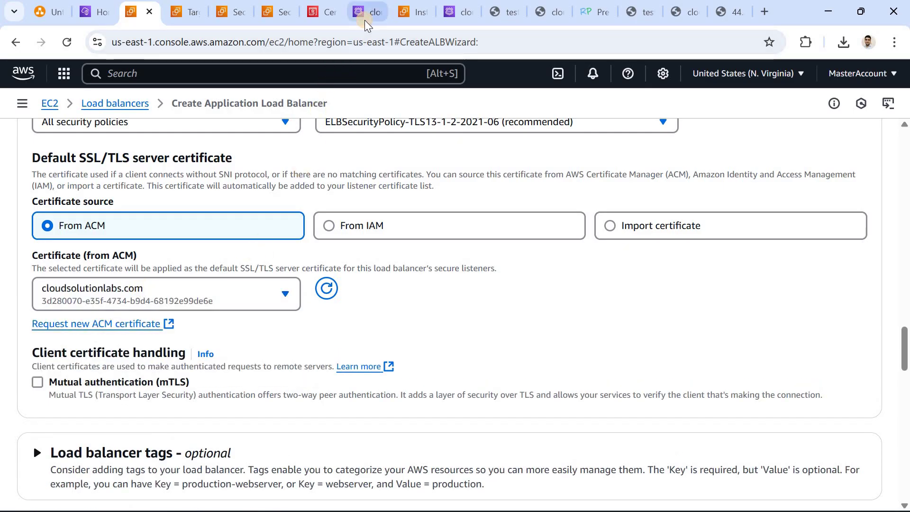
left_click(419, 14)
left_click(451, 13)
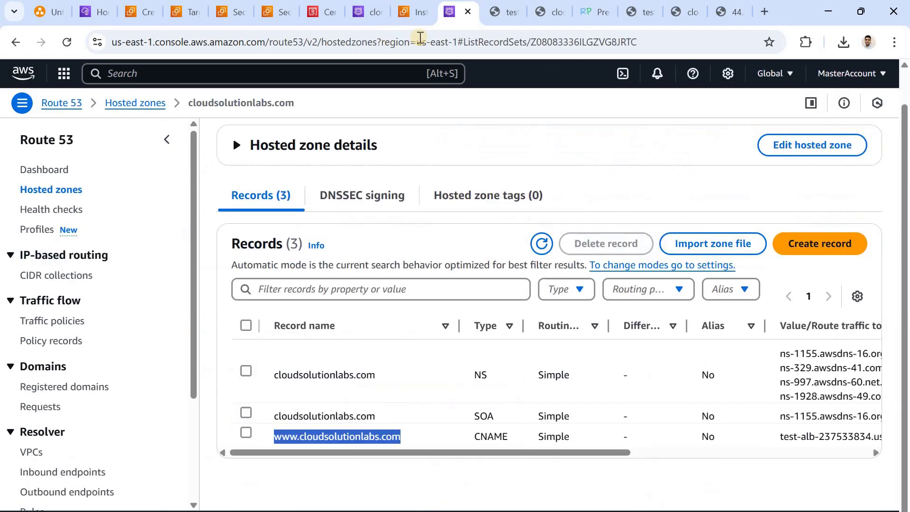
left_click(499, 18)
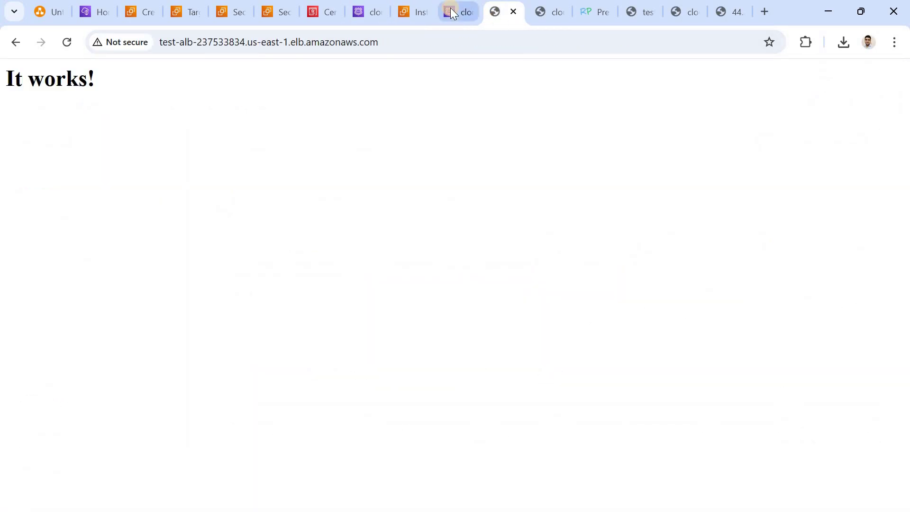
left_click(451, 13)
left_click(298, 79)
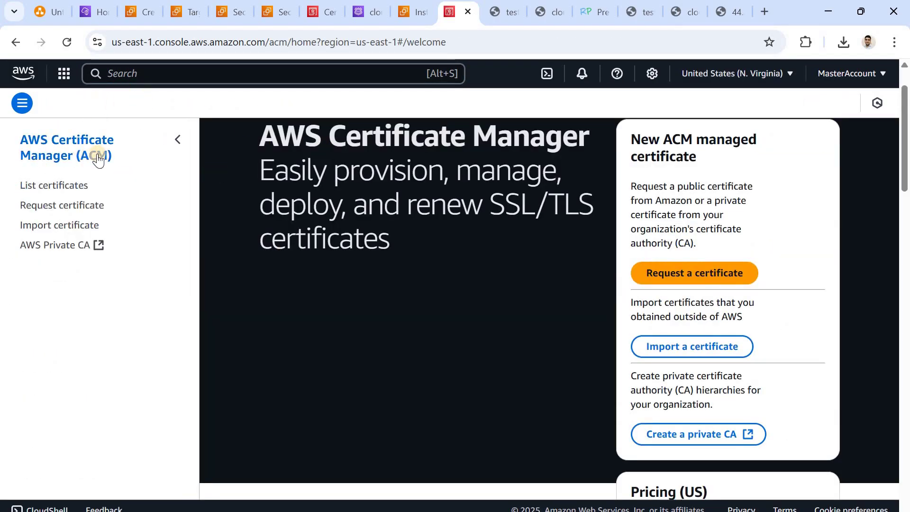
left_click(167, 69)
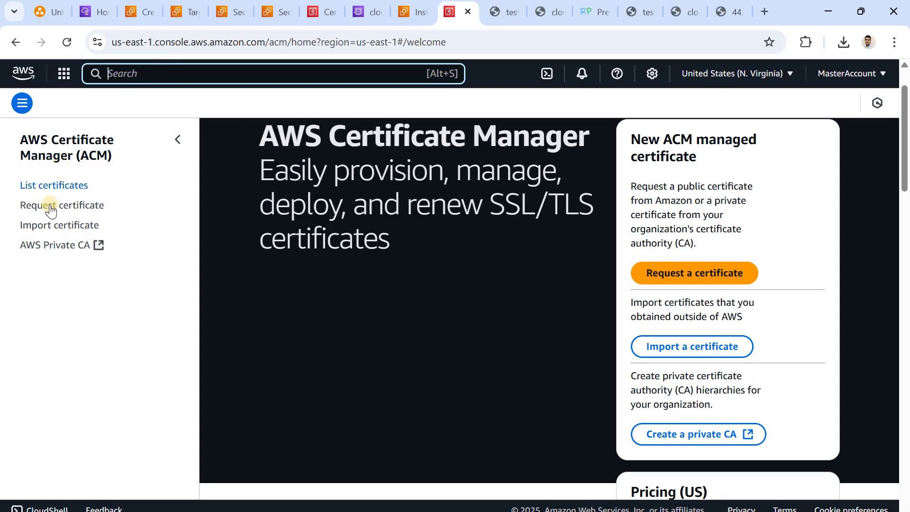
left_click(55, 187)
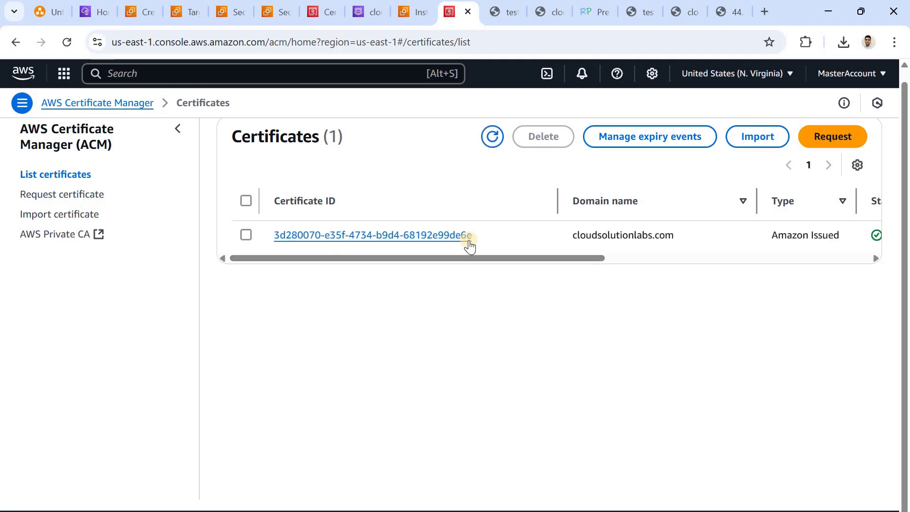
left_click_drag(572, 236, 603, 264)
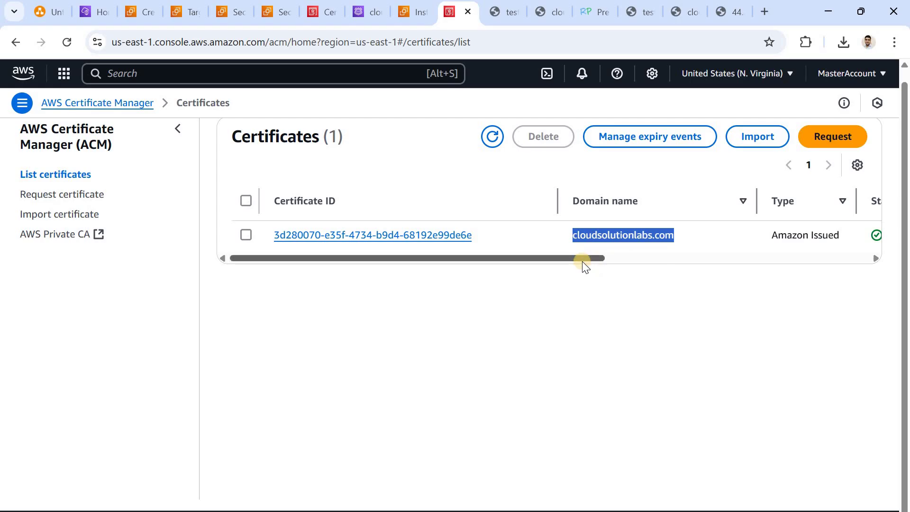
left_click_drag(577, 258, 531, 266)
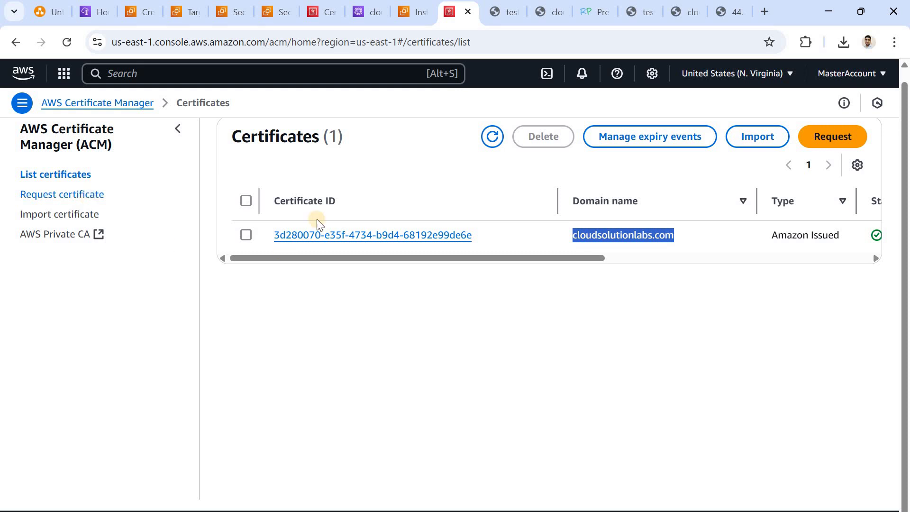
Step: Start a public certificate request with cloudsolutionlabs.com as the fully qualified domain name
left_click(80, 196)
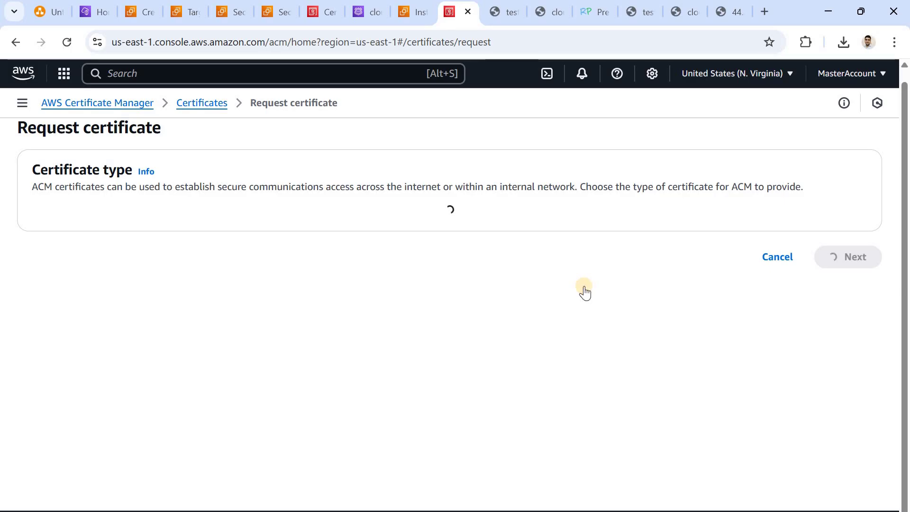
left_click(868, 339)
left_click(197, 175)
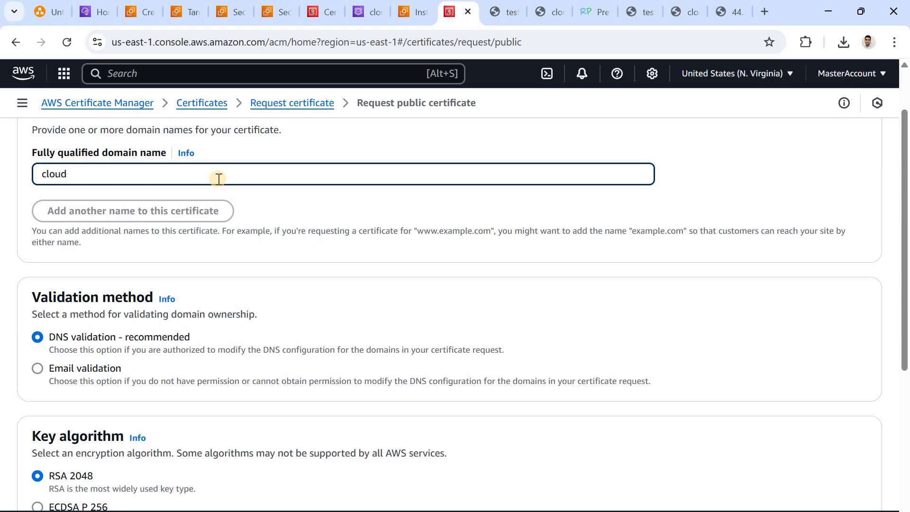
type("olutionlabs.com")
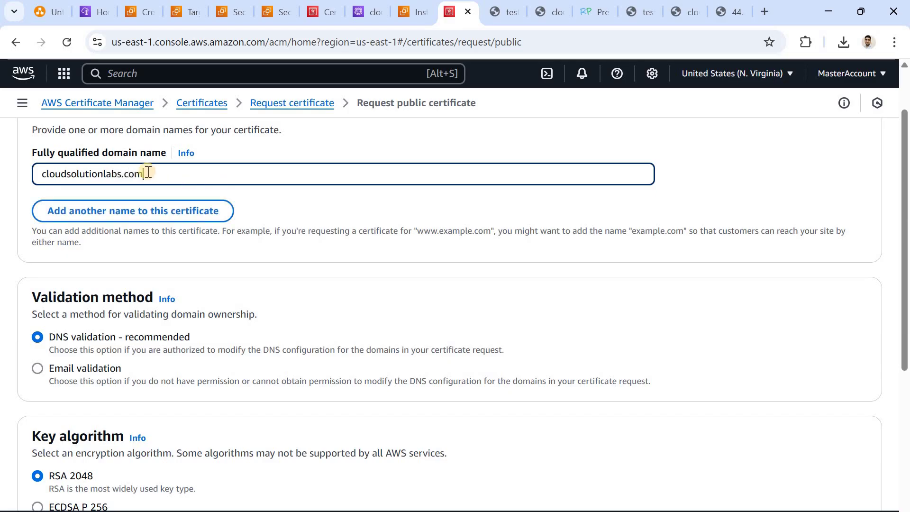
Step: Add the wildcard name *.cloudsolutionlabs.com to the certificate request, reusing the copied domain name
triple_click(146, 176)
key("ctrl+c")
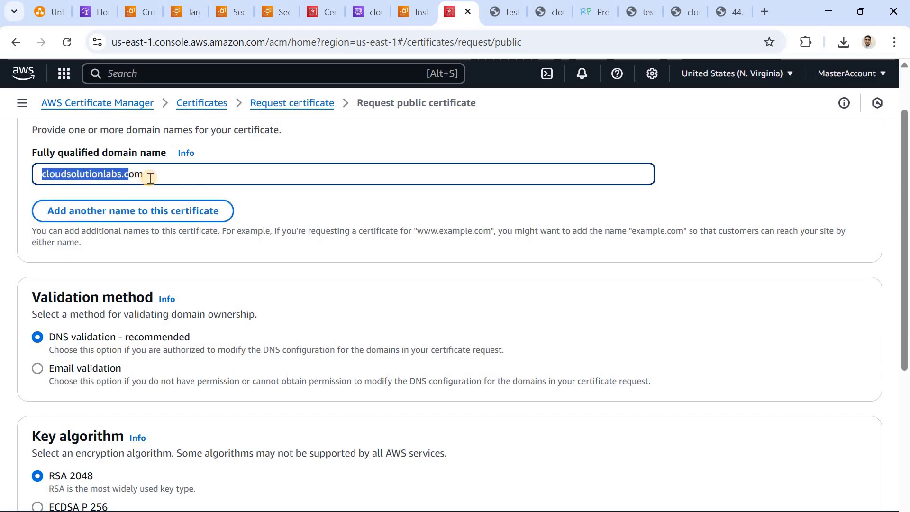
left_click(137, 221)
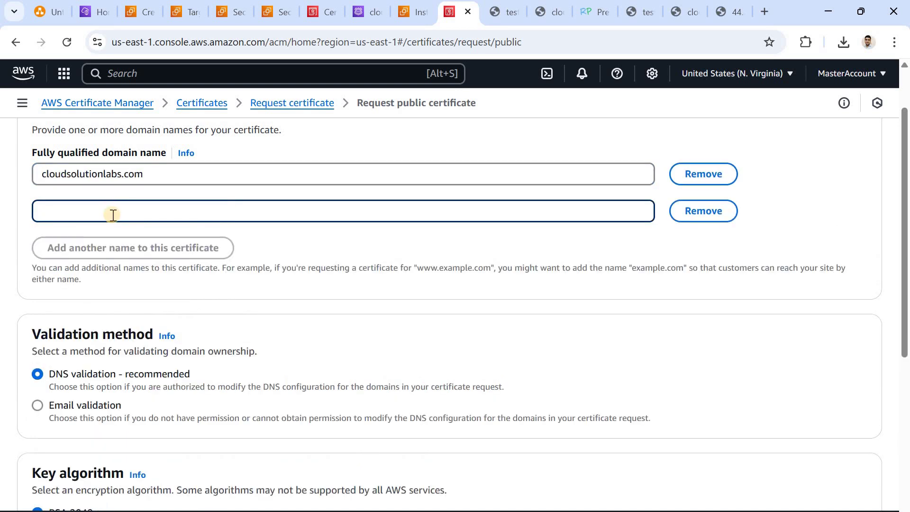
type("*")
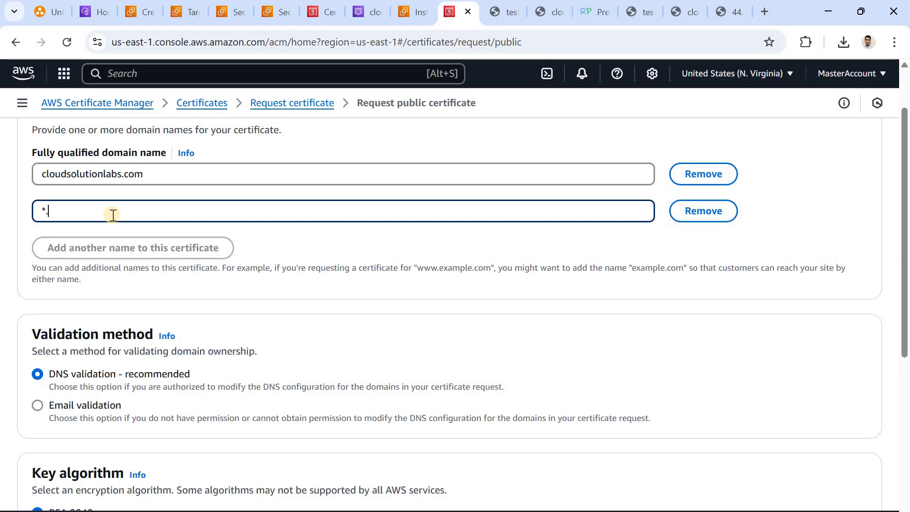
type(".")
key("ctrl+v")
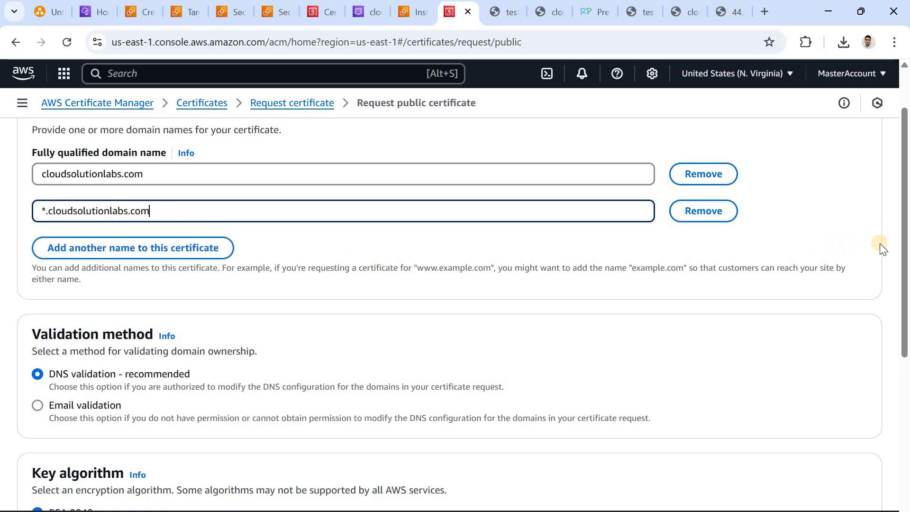
Step: Review the validation, key algorithm and tag options of the certificate request, and cancel the request
left_click_drag(906, 361, 907, 396)
scroll(907, 396, "down", 2)
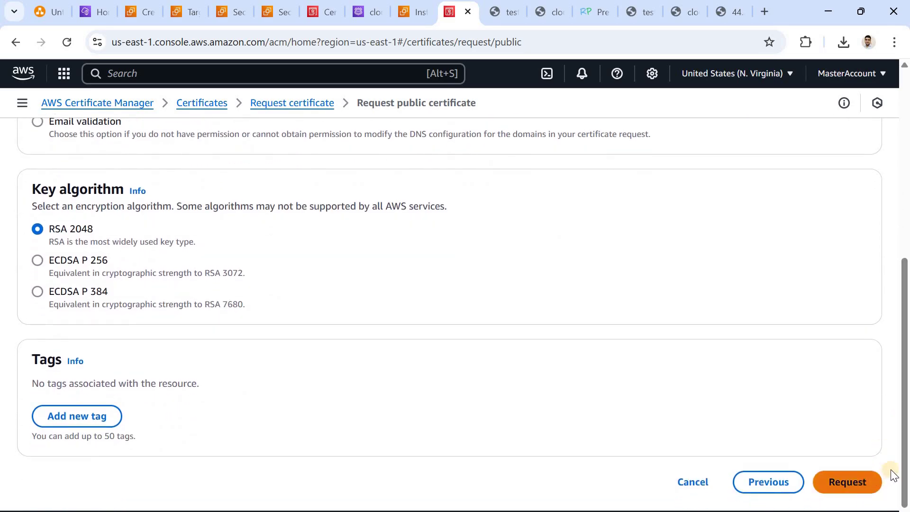
left_click(687, 481)
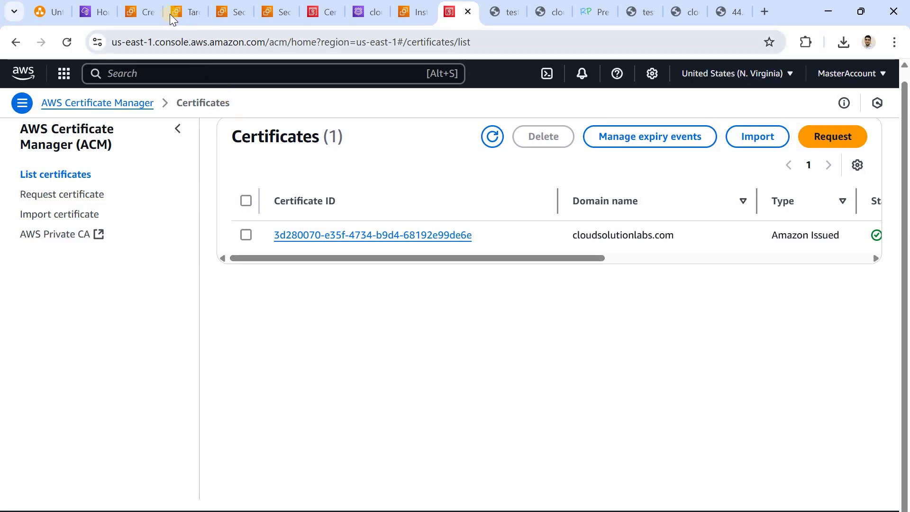
Step: Return to the load balancer setup, create the Application Load Balancer test-alb and dismiss the notification
left_click(139, 13)
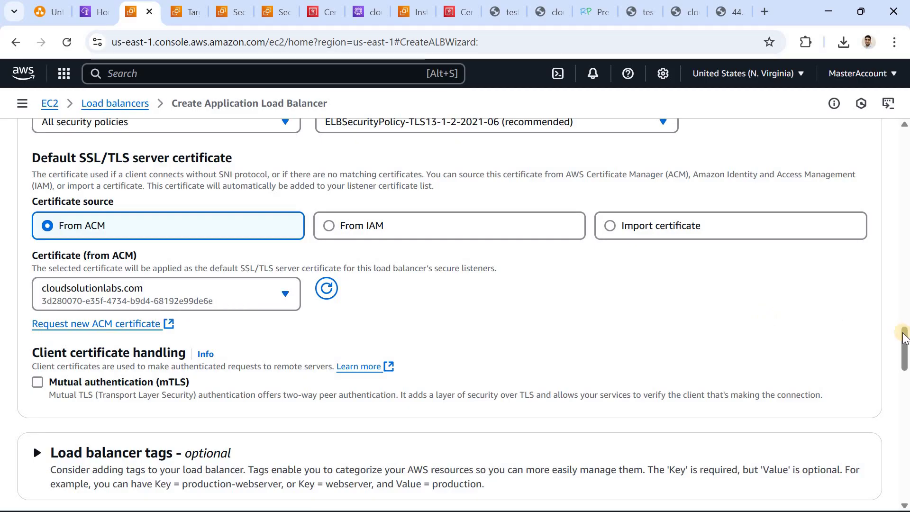
left_click_drag(906, 350, 907, 475)
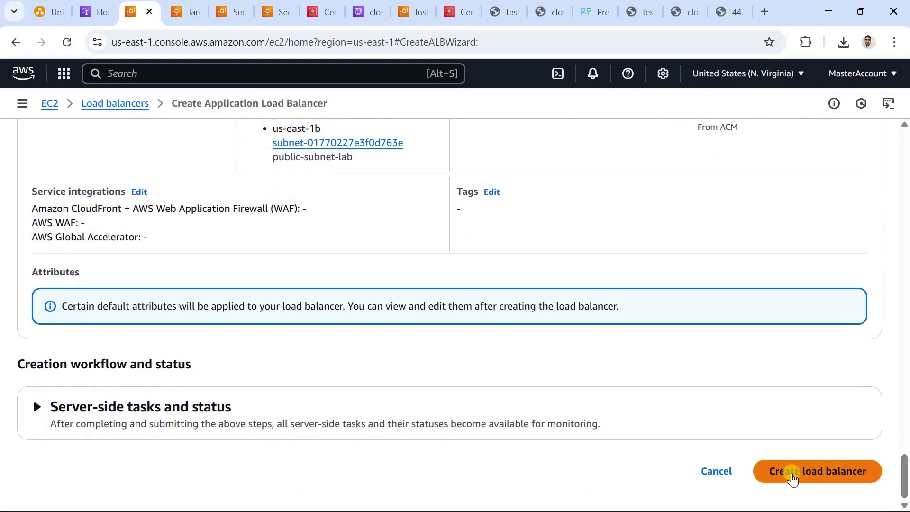
left_click(791, 474)
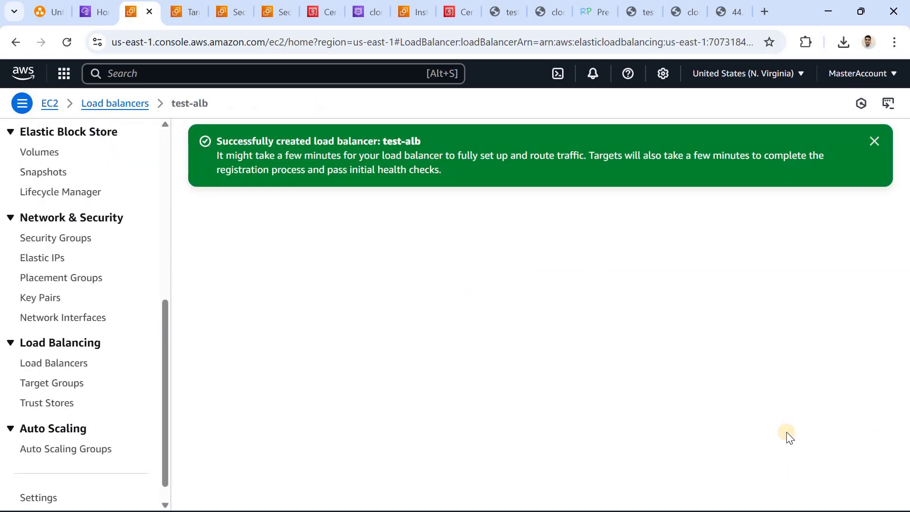
left_click(874, 143)
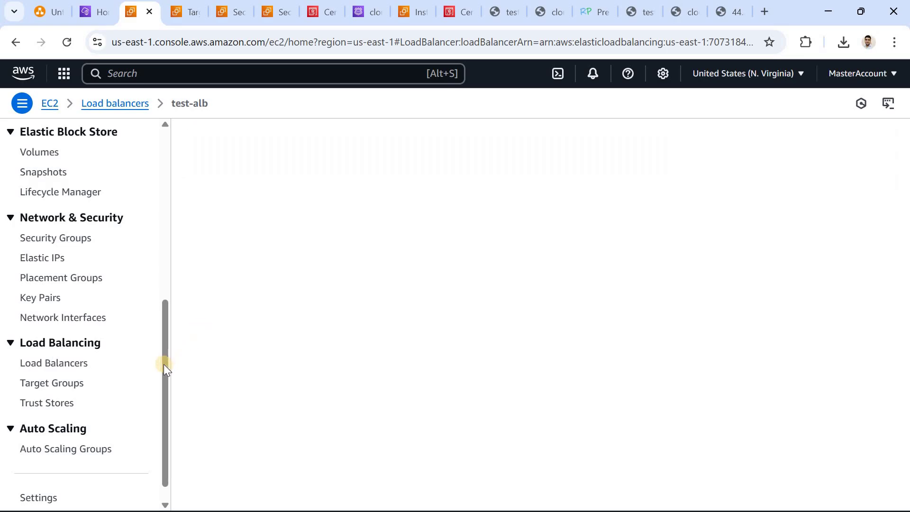
Step: Check the status of the load balancer test-alb and refresh its details
left_click_drag(451, 289, 392, 292)
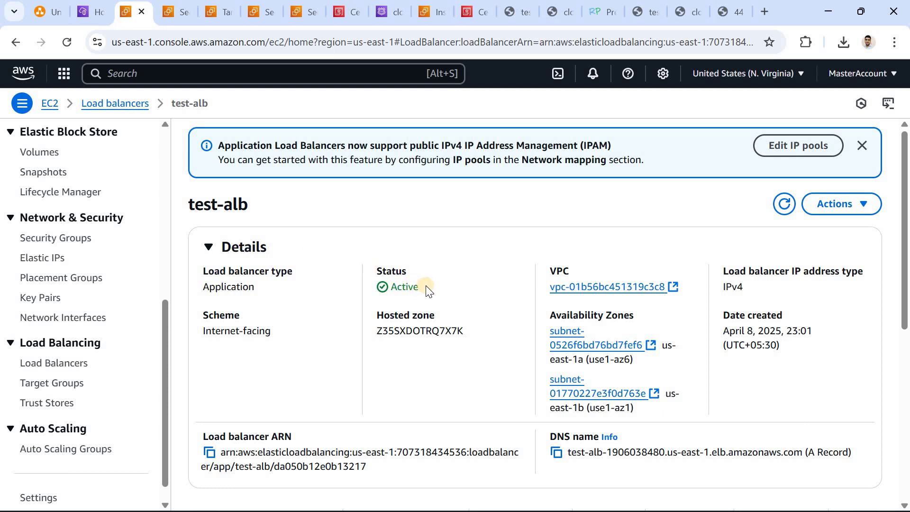
double_click(394, 289)
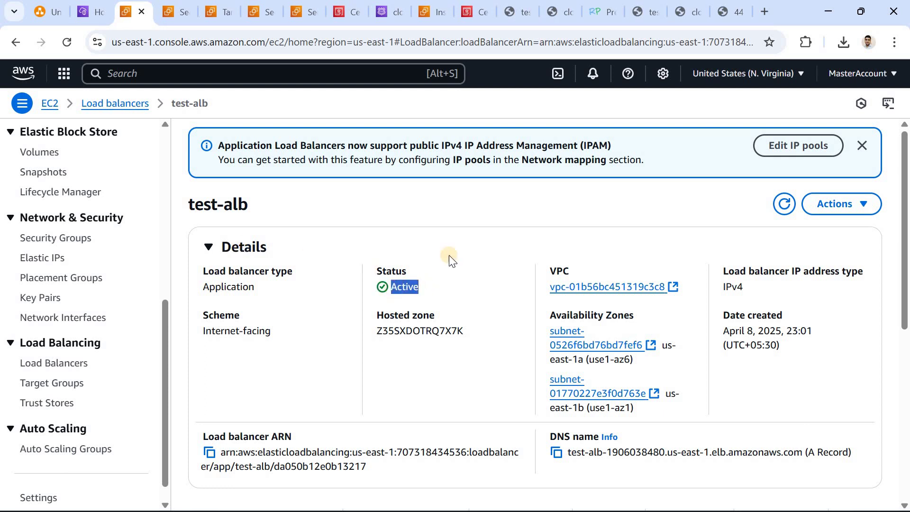
left_click(785, 206)
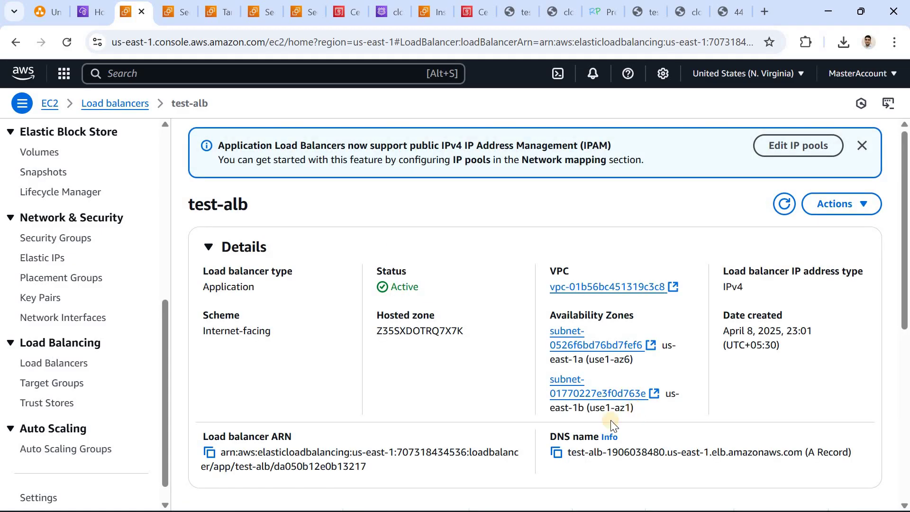
Step: Copy the DNS name of test-alb and open it in a new browser tab to test the load balancer
left_click(556, 454)
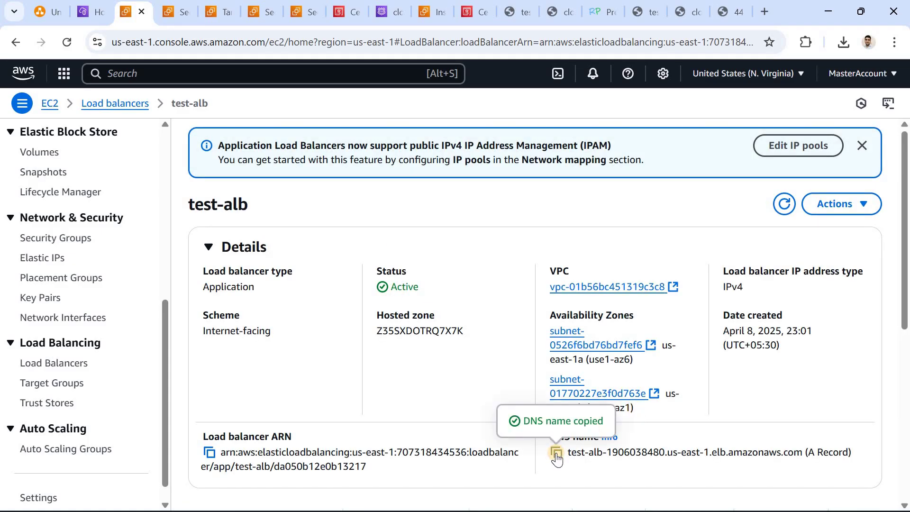
left_click_drag(549, 436, 830, 457)
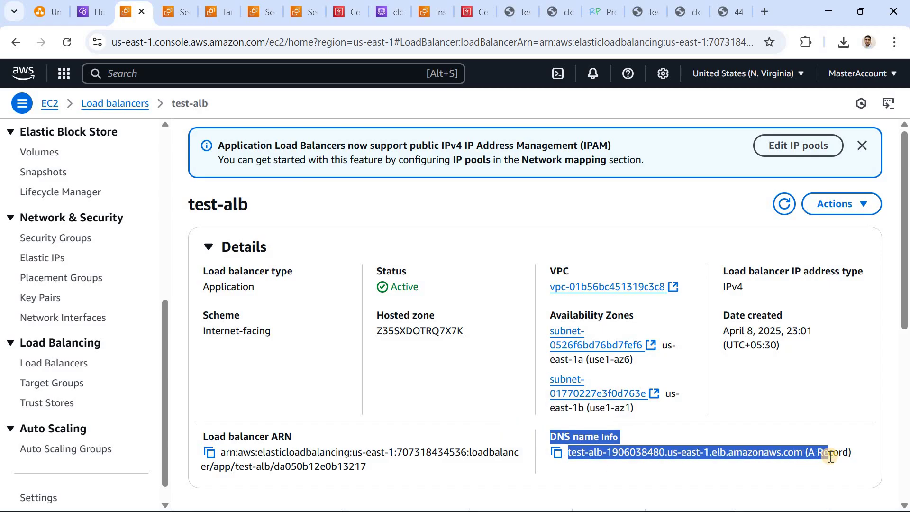
left_click(731, 467)
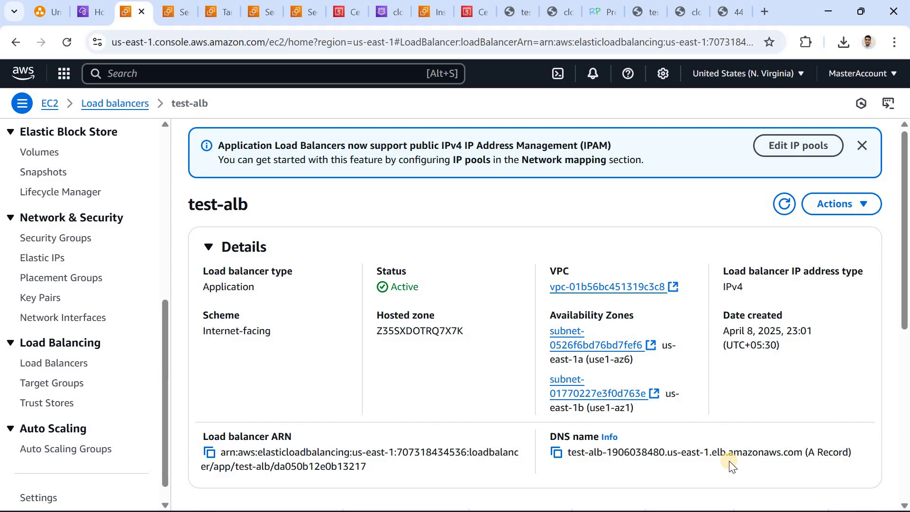
left_click(557, 454)
left_click(764, 13)
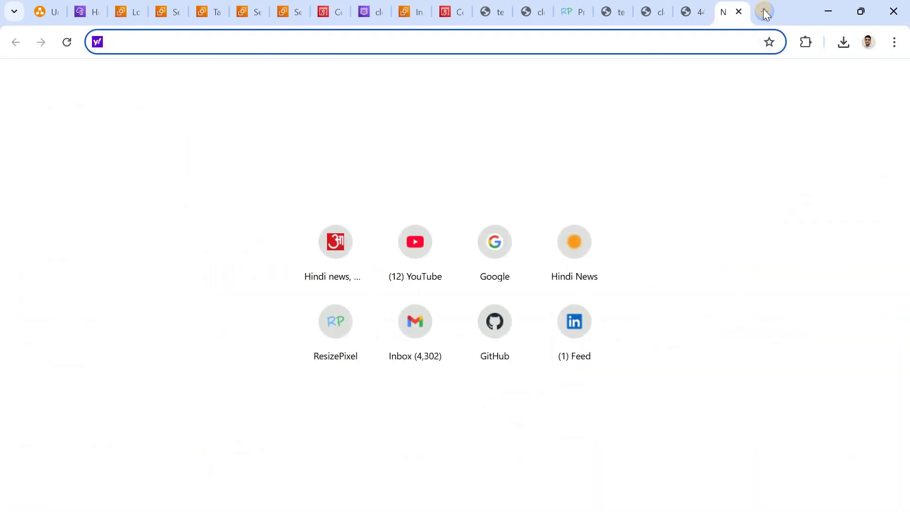
key("ctrl+v")
key("Return")
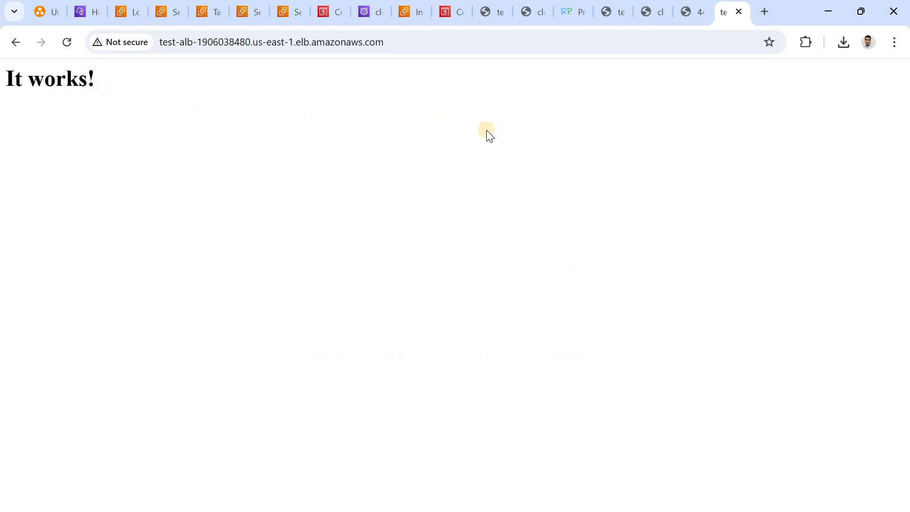
Step: Copy the DNS name of test-alb again and open the records of the cloudsolutionlabs.com hosted zone in Route 53
left_click(123, 16)
left_click(557, 453)
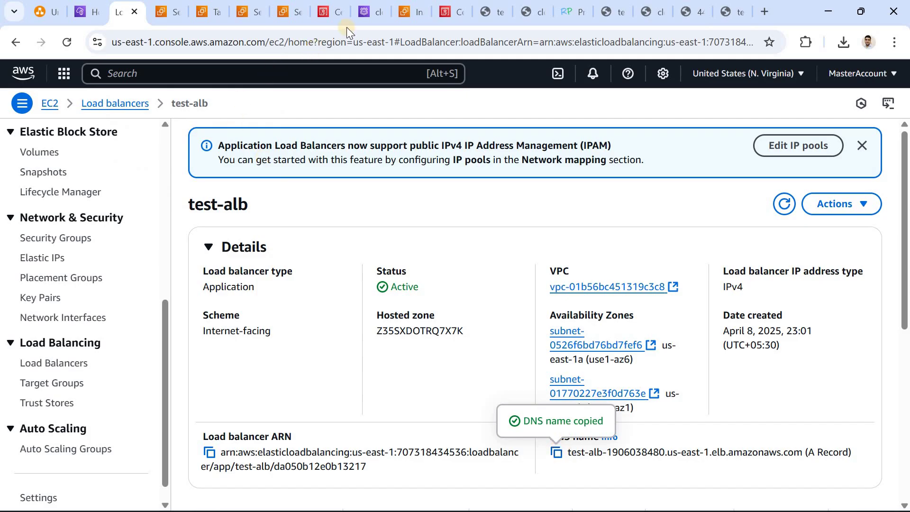
left_click(365, 10)
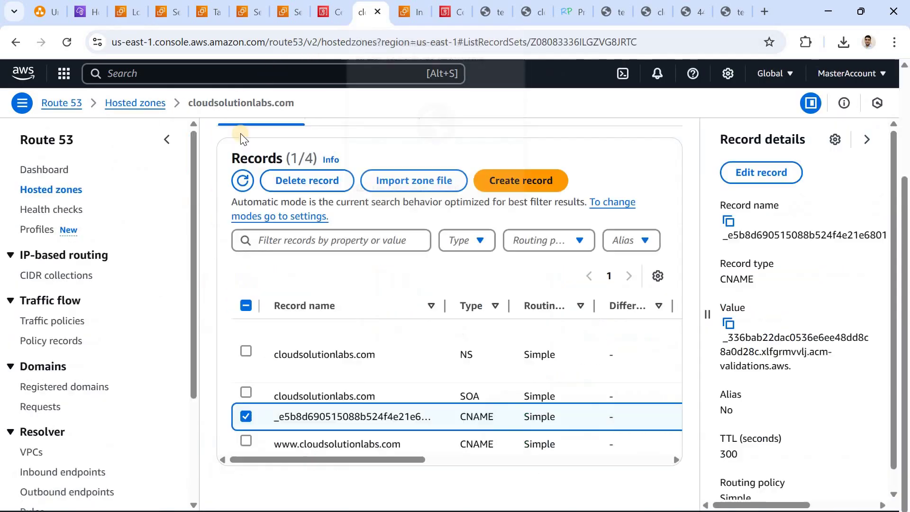
left_click(49, 195)
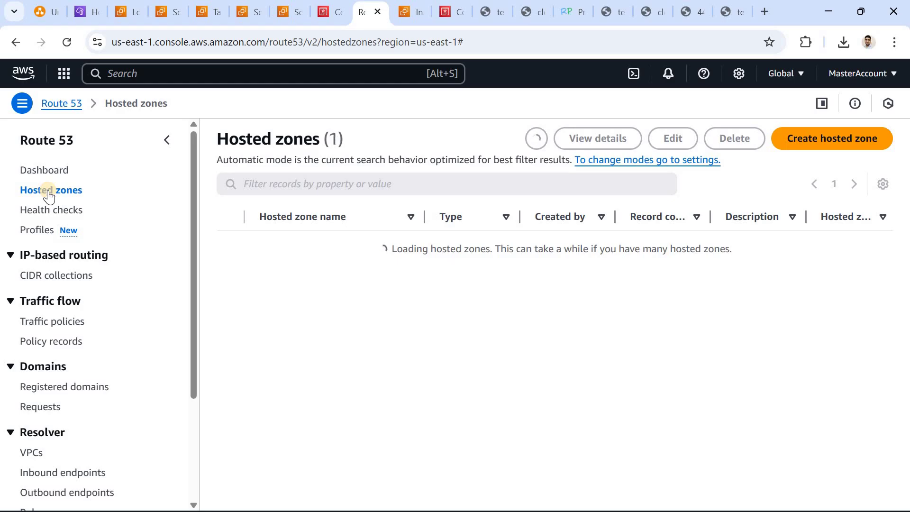
left_click(334, 246)
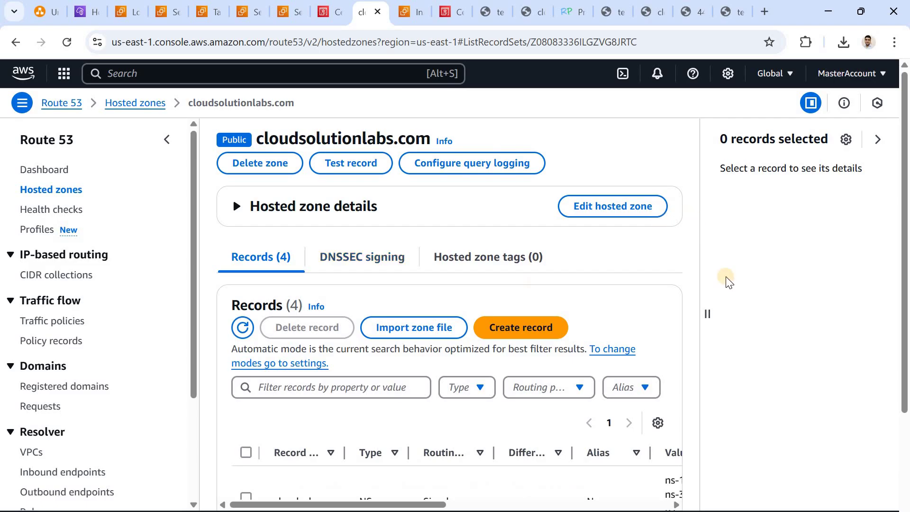
scroll(362, 432, "down", 3)
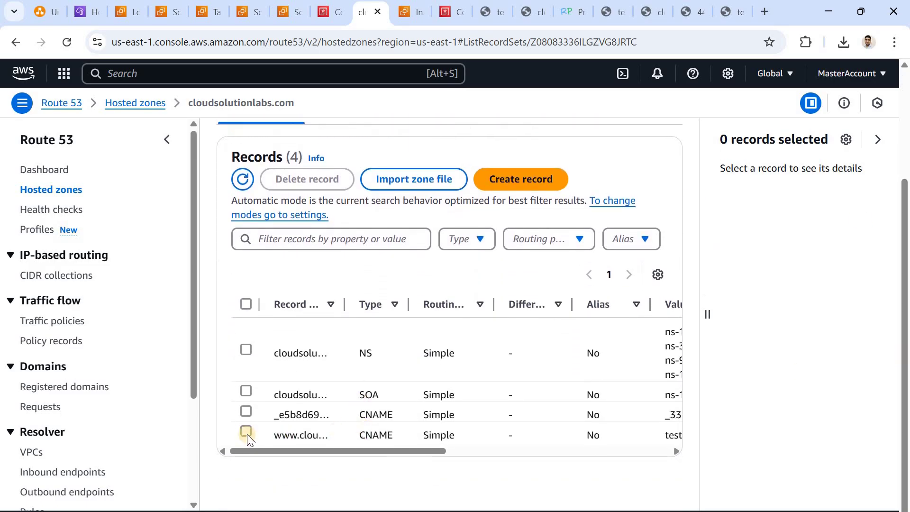
left_click(247, 433)
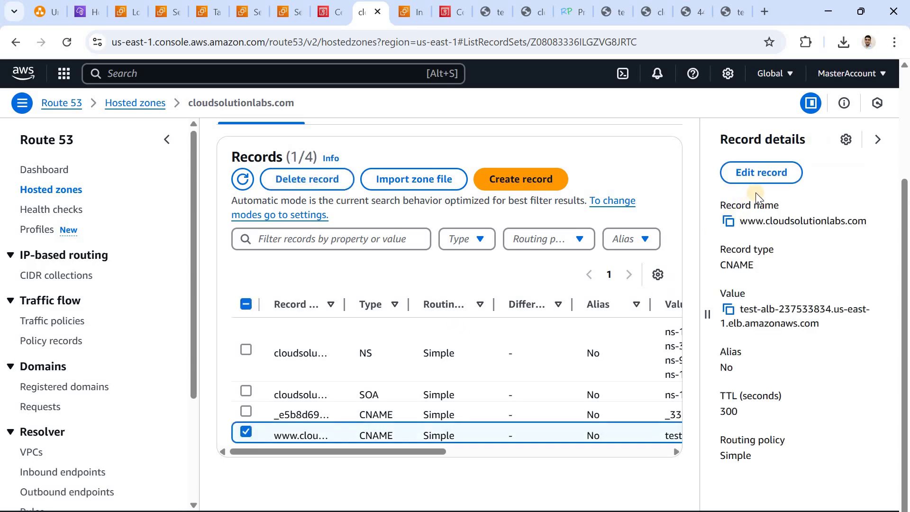
left_click(317, 185)
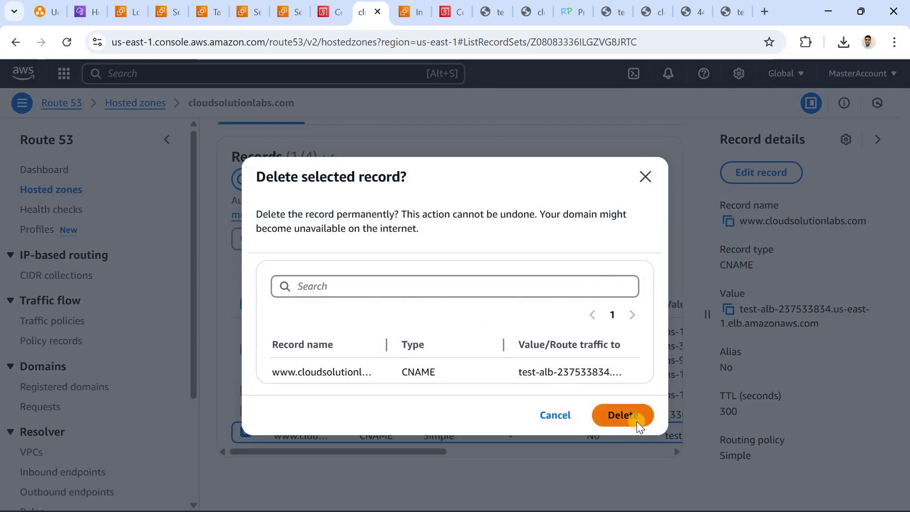
left_click(637, 422)
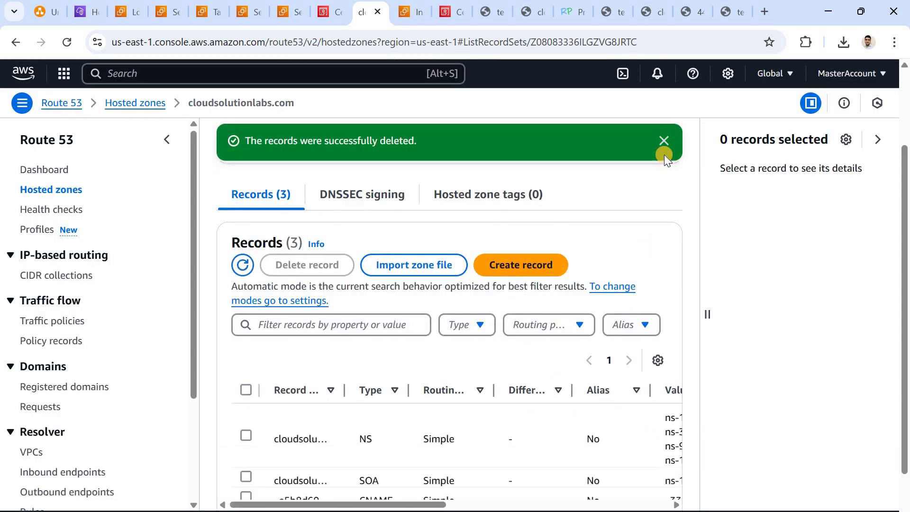
left_click(664, 144)
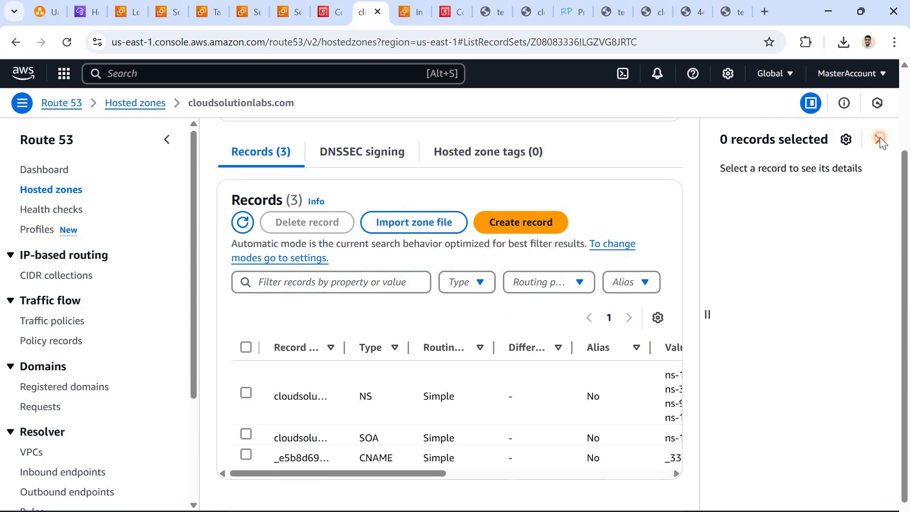
left_click(880, 138)
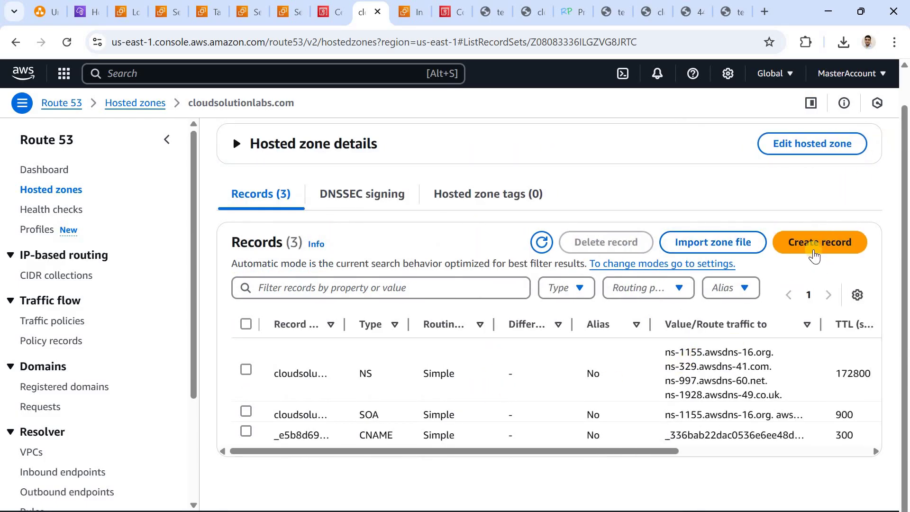
Step: Start a new record in the cloudsolutionlabs.com hosted zone with the record type CNAME
left_click(814, 256)
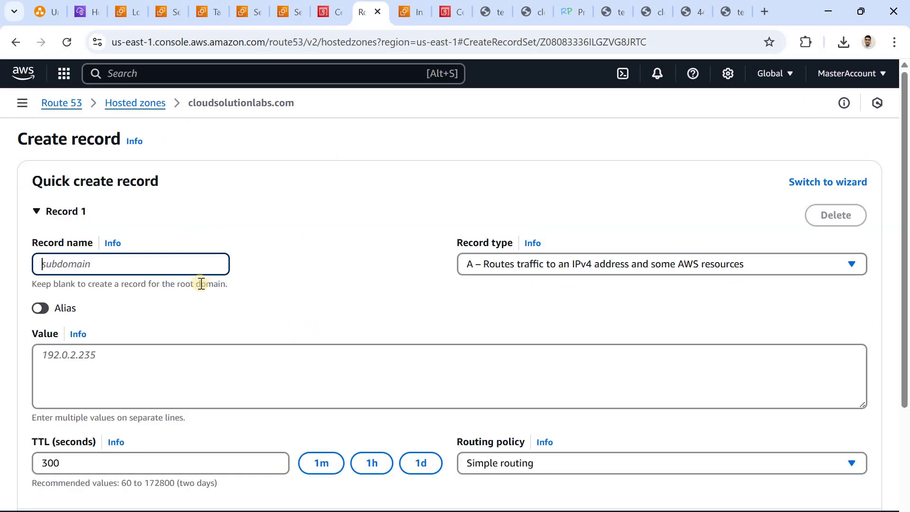
left_click(535, 265)
left_click(535, 265)
left_click(535, 265)
left_click(535, 265)
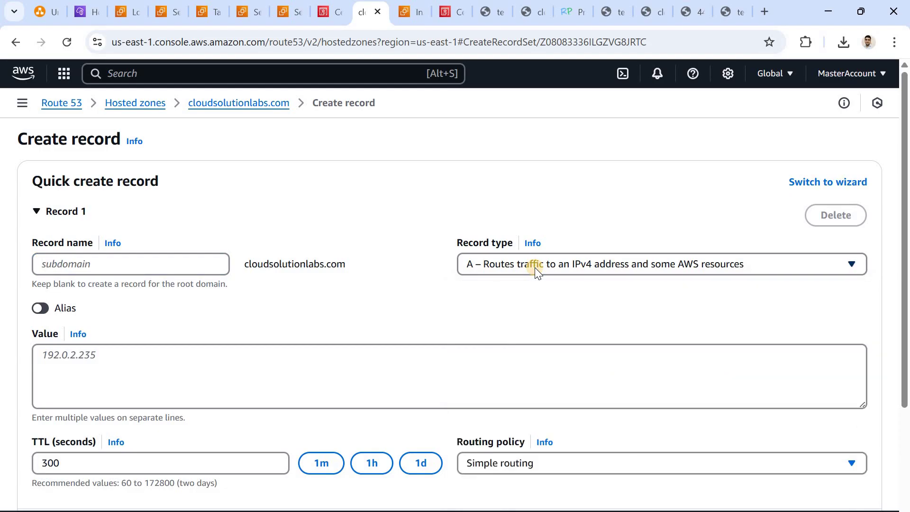
left_click(535, 266)
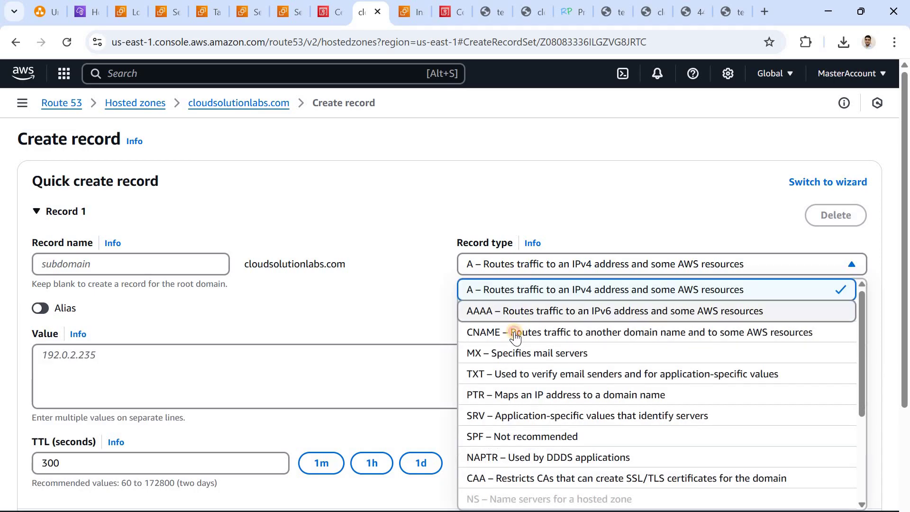
left_click(513, 330)
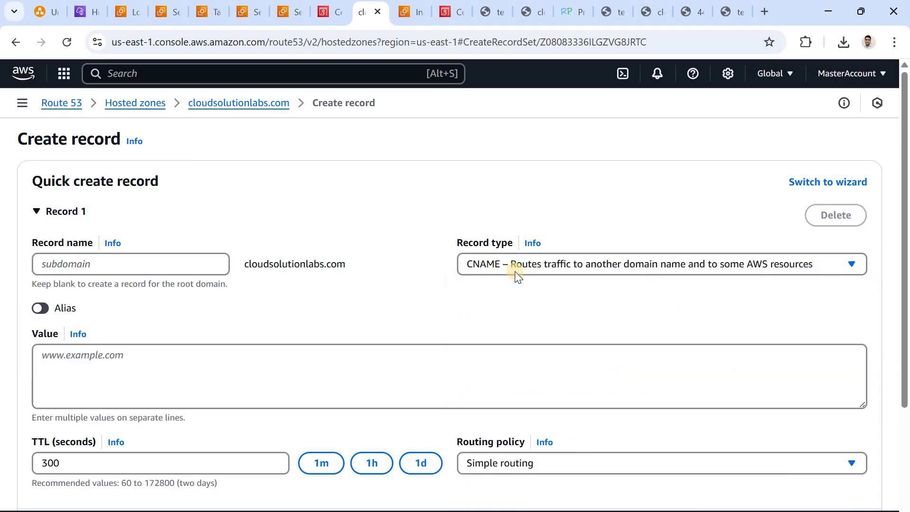
Step: Set the new CNAME record's name to www under cloudsolutionlabs.com
left_click(132, 361)
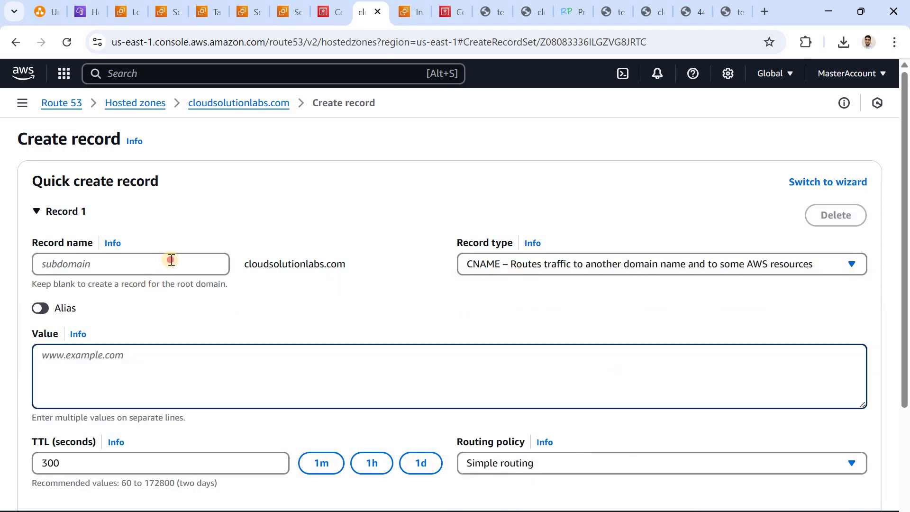
left_click(171, 260)
type("www")
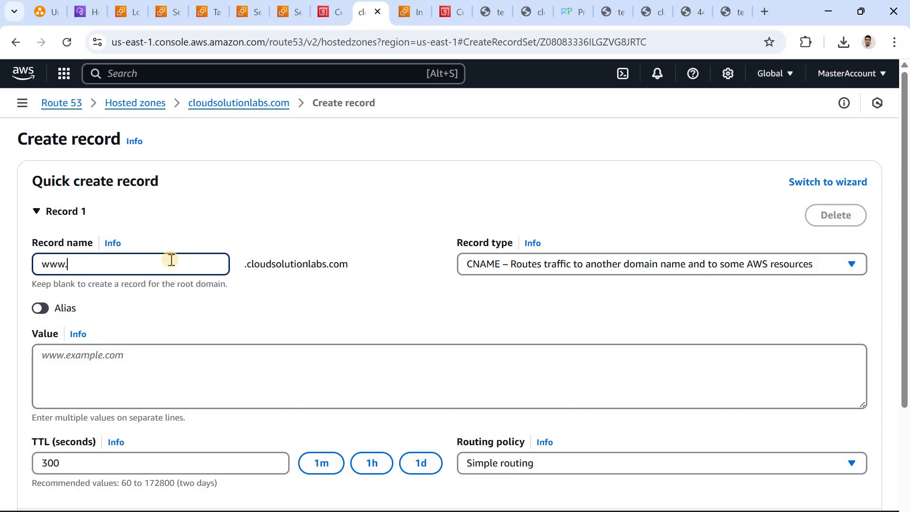
key("BackSpace")
left_click_drag(261, 264, 107, 266)
left_click(107, 265)
Step: Set the record's value to test-alb-1906038480.us-east-1.elb.amazonaws.com and compare it with the DNS name on the load balancer's page
left_click(88, 362)
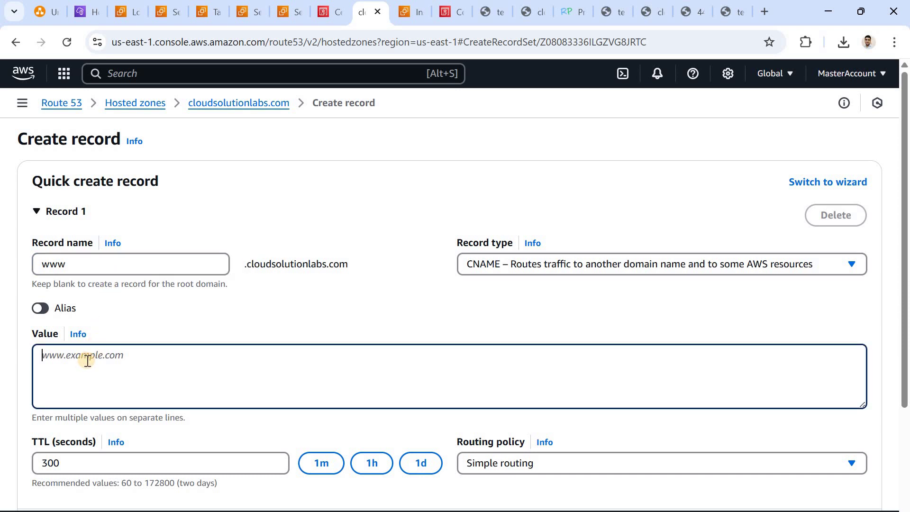
type("test-alb-1906038480.us-east-1.elb.amazonaws.com")
left_click(41, 357)
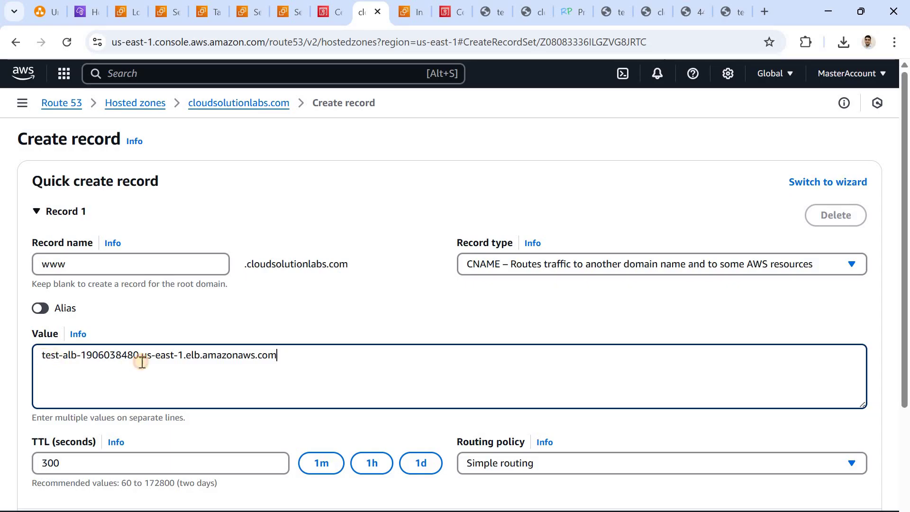
key("shift+End")
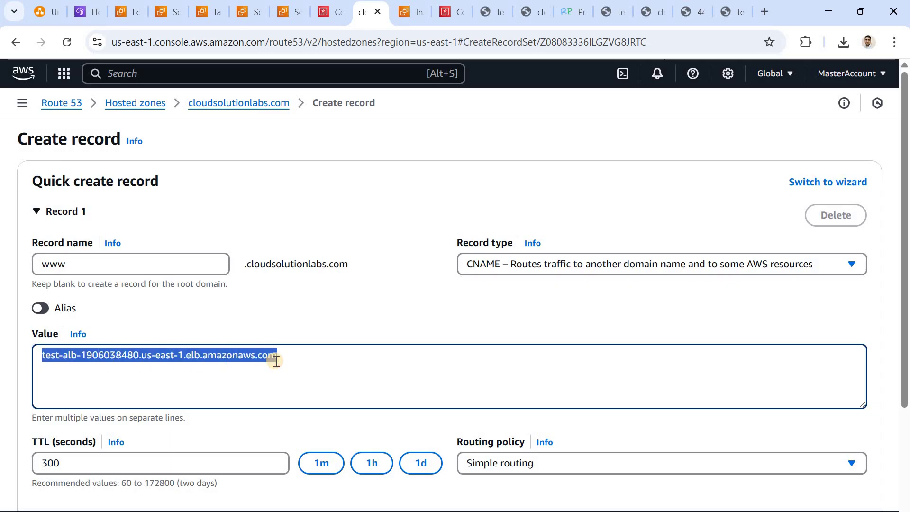
left_click(124, 12)
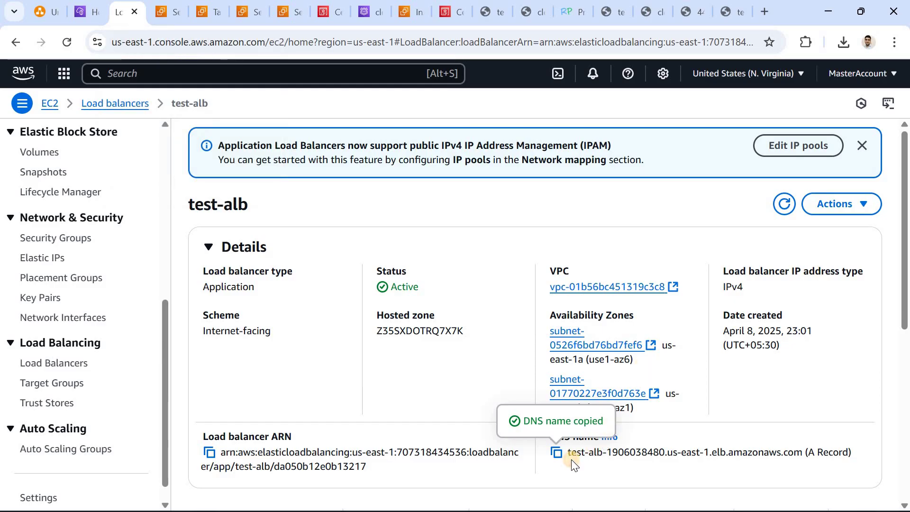
left_click(402, 13)
left_click(368, 12)
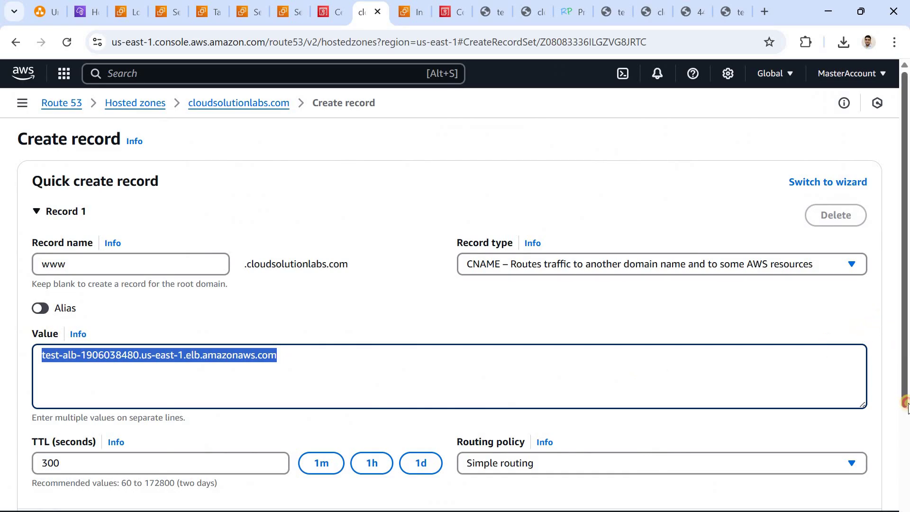
Step: Create the www CNAME record in the hosted zone and widen the record name column in the records list
scroll(901, 408, "down", 3)
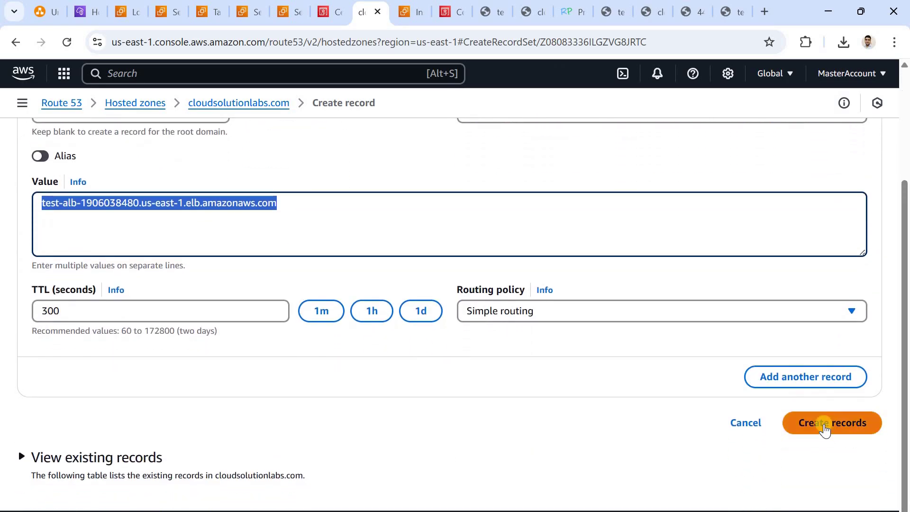
left_click(824, 426)
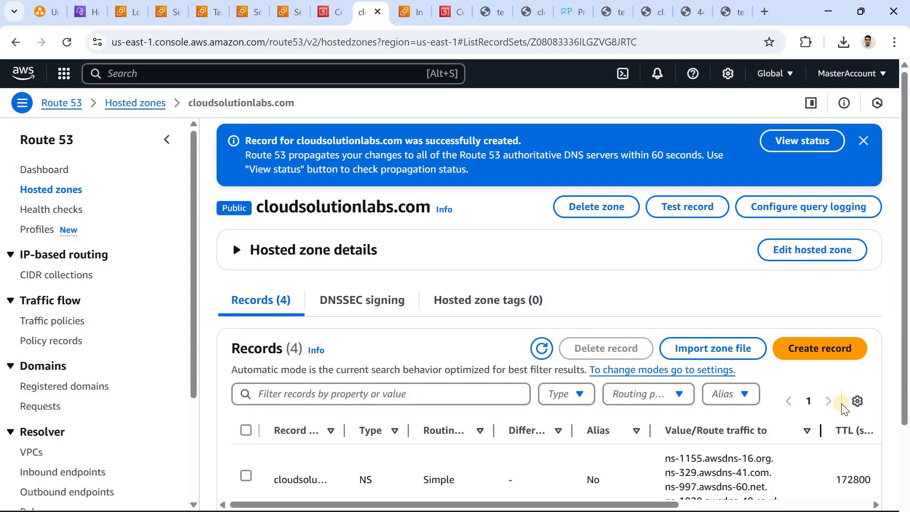
scroll(904, 342, "down", 3)
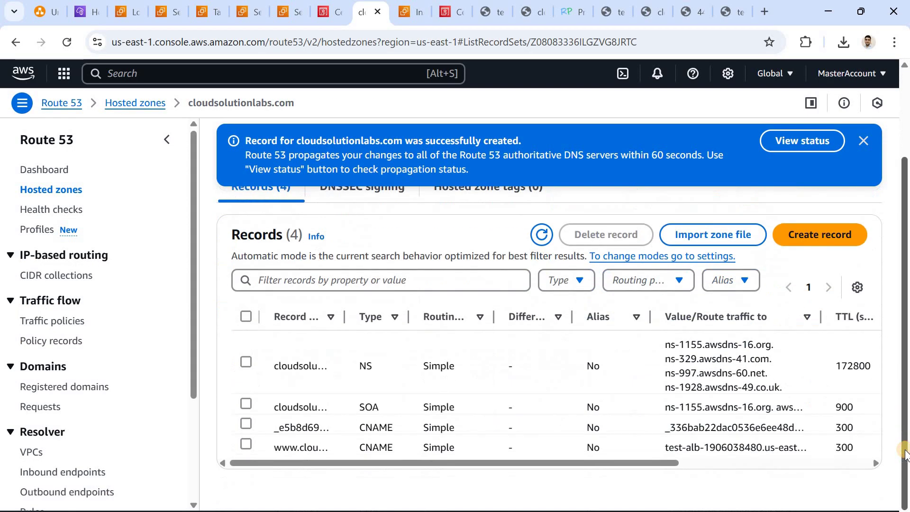
left_click_drag(345, 307, 436, 316)
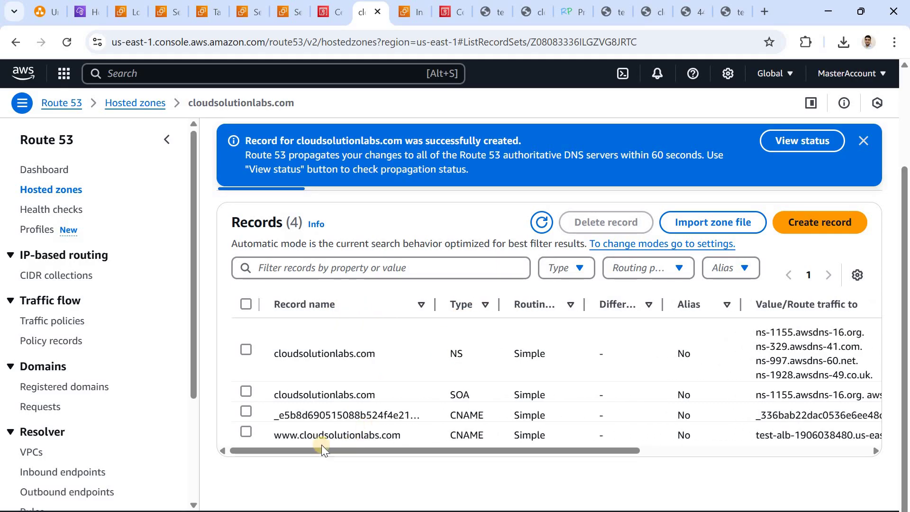
left_click_drag(278, 437, 401, 434)
key("ctrl+c")
left_click(759, 11)
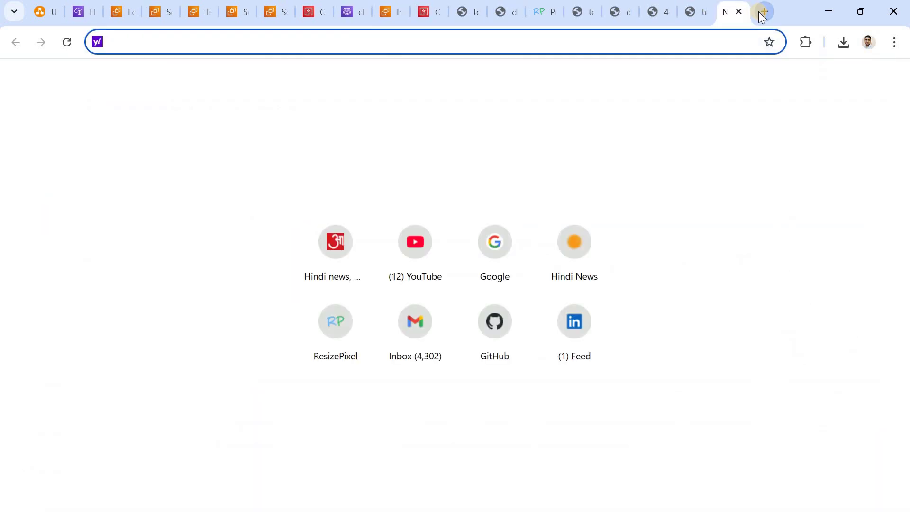
key("ctrl+v")
key("Return")
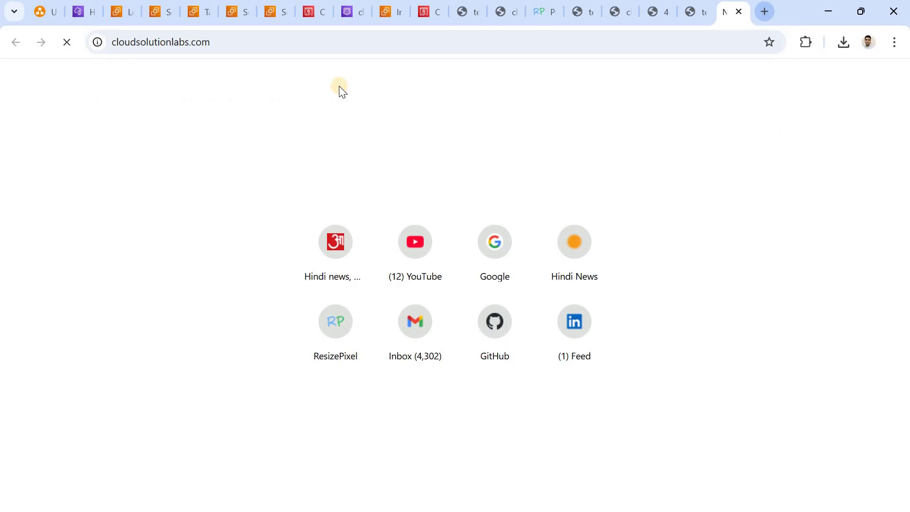
Step: Check the connection security and certificate information of the cloudsolutionlabs.com site, then close the site information
left_click(99, 44)
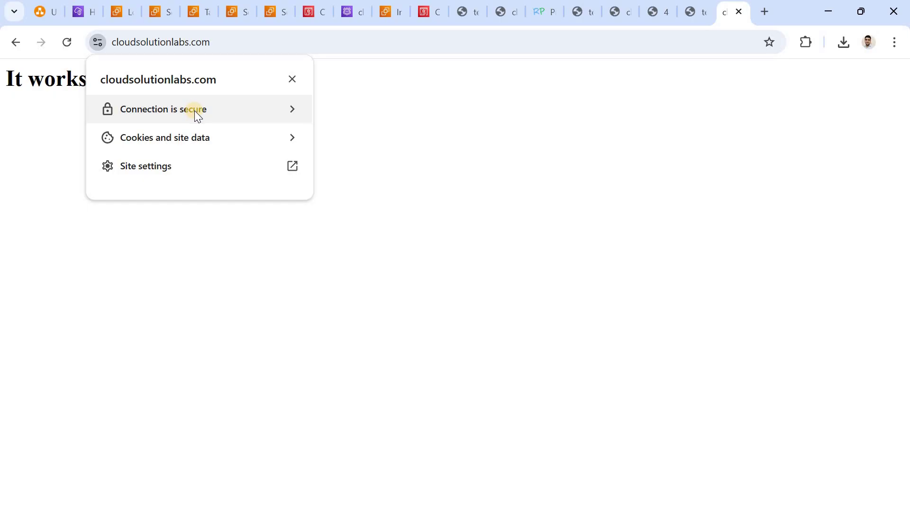
left_click(101, 42)
left_click(101, 42)
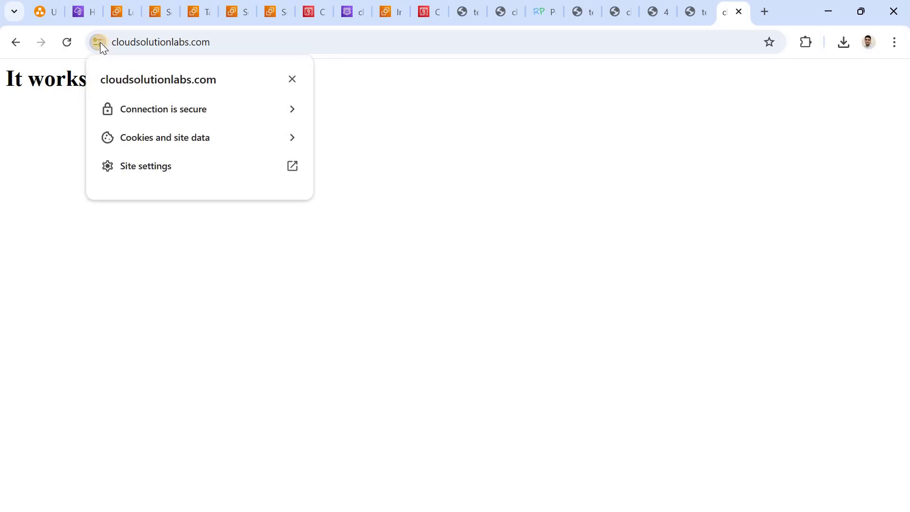
left_click(107, 112)
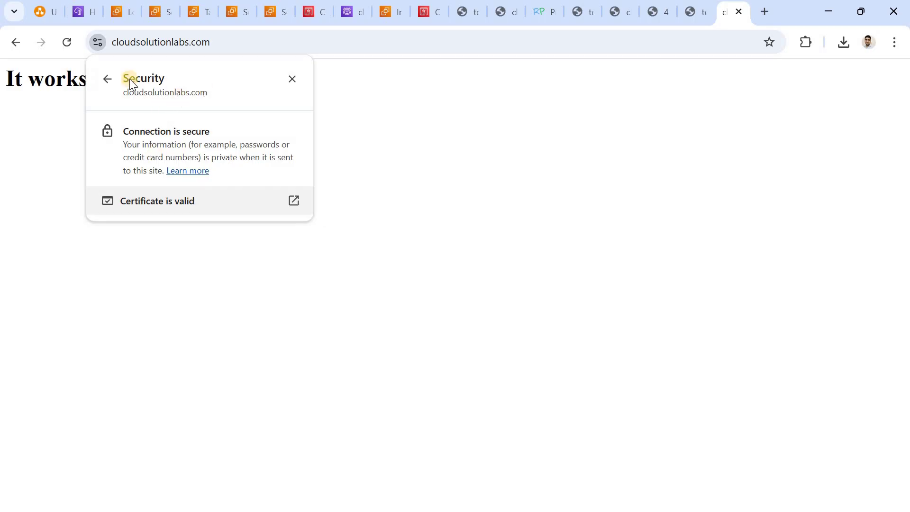
left_click(109, 76)
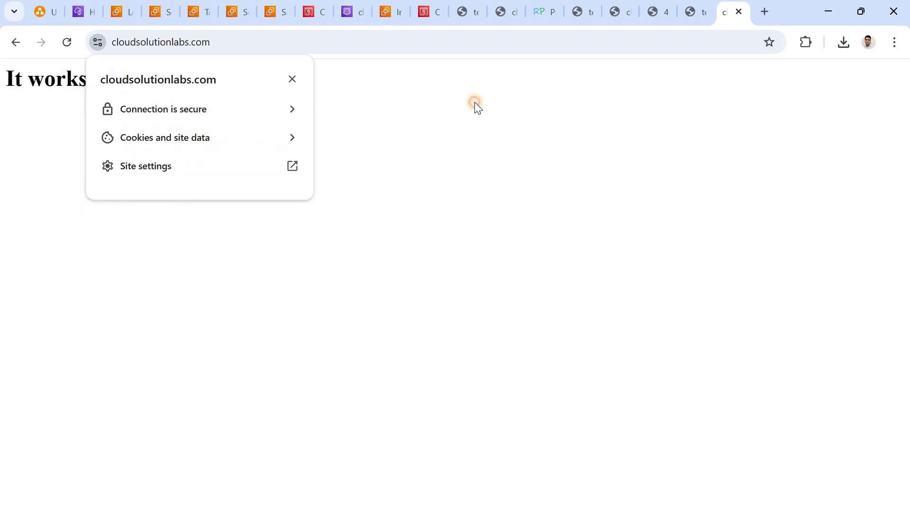
left_click(476, 103)
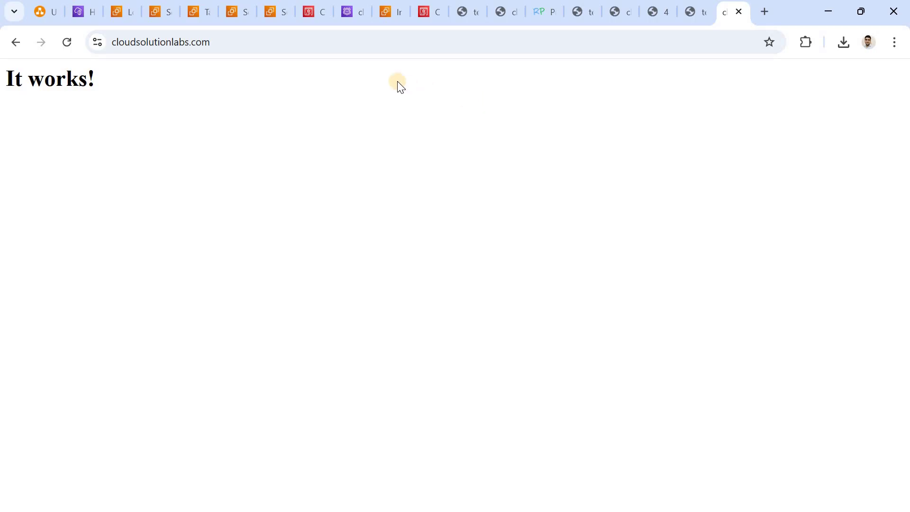
Step: Start a request for a public certificate in AWS Certificate Manager
left_click(350, 12)
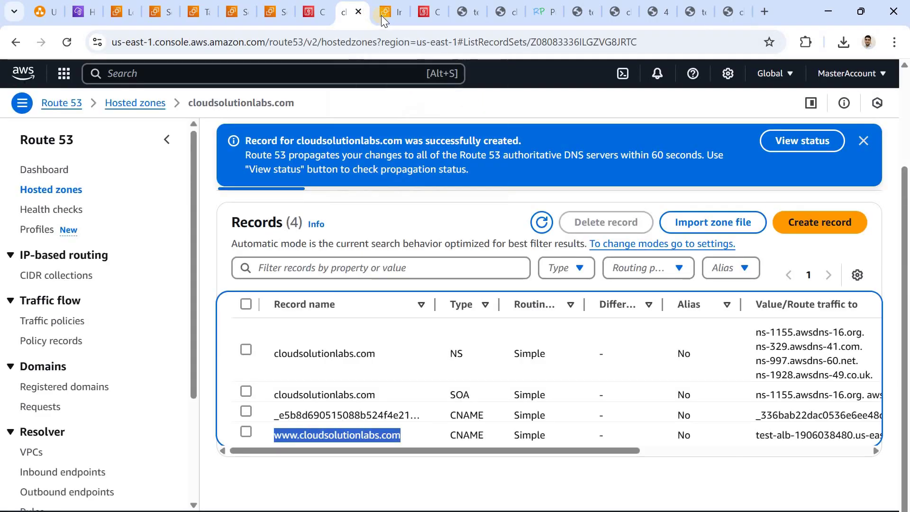
left_click(384, 13)
left_click(424, 12)
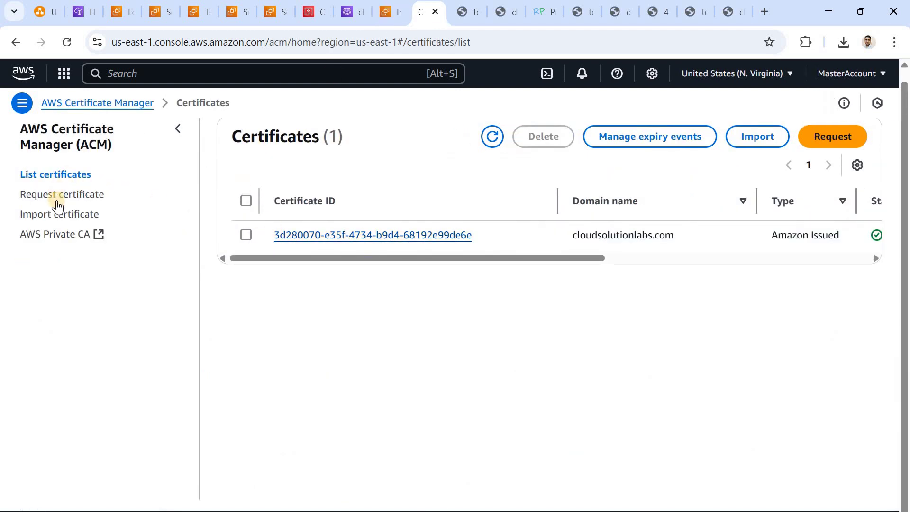
left_click(56, 197)
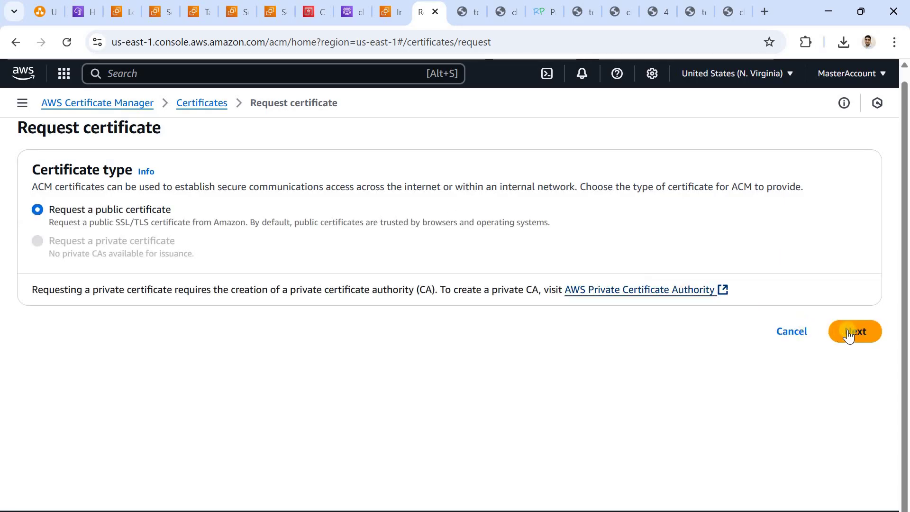
left_click(848, 330)
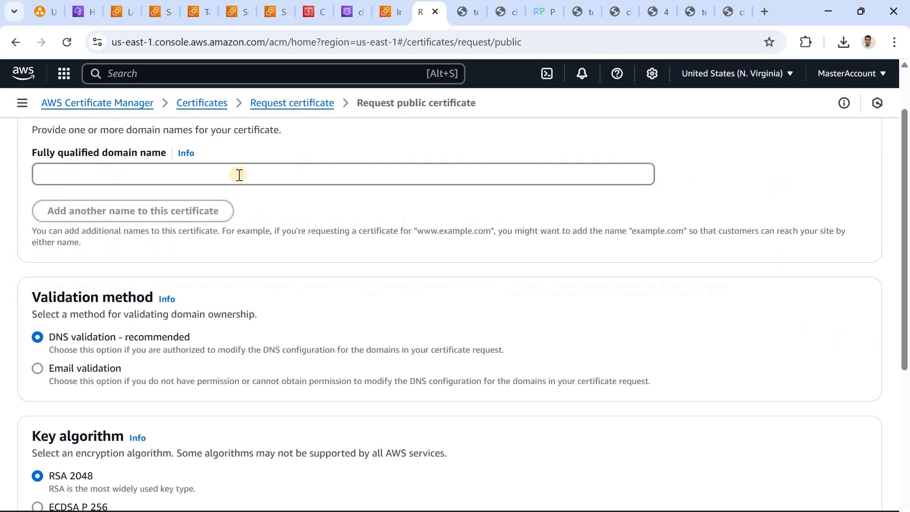
Step: Review the domain name, DNS validation, RSA 2048 key algorithm and tag settings of the public certificate request
left_click(210, 175)
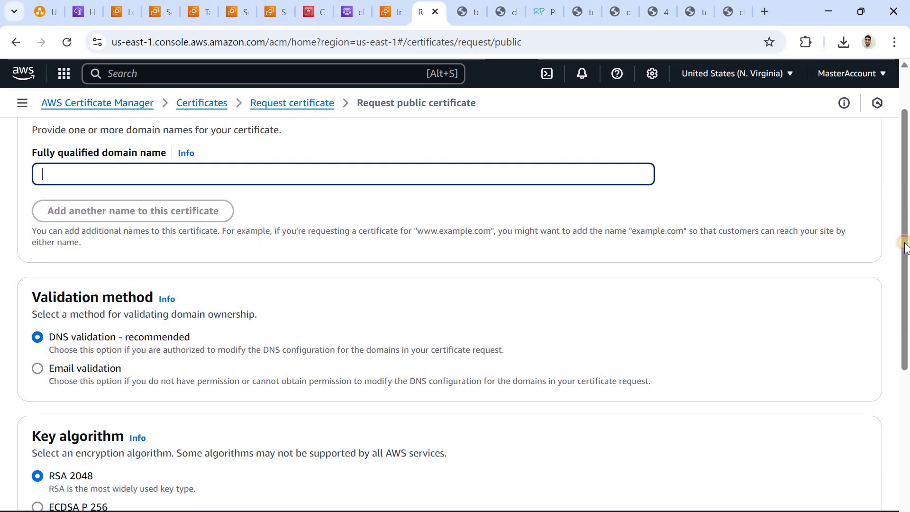
scroll(83, 206, "down", 3)
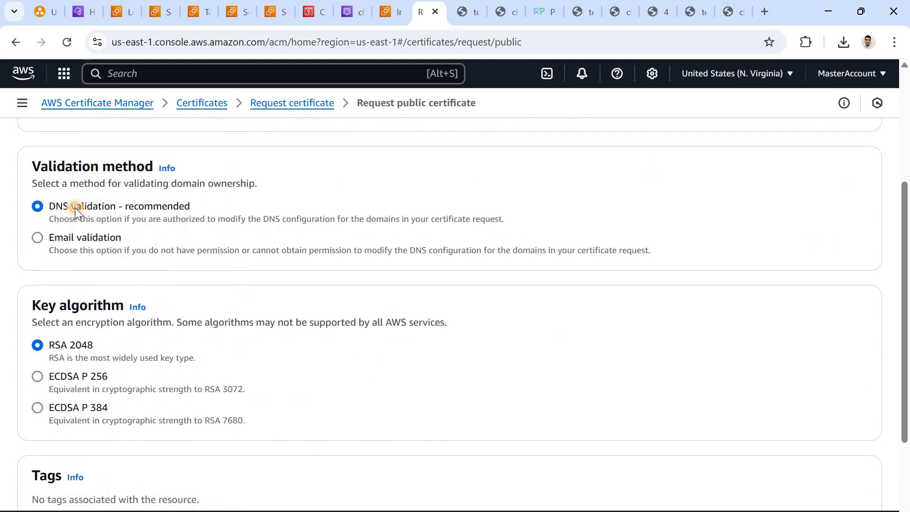
double_click(75, 208)
left_click(64, 360)
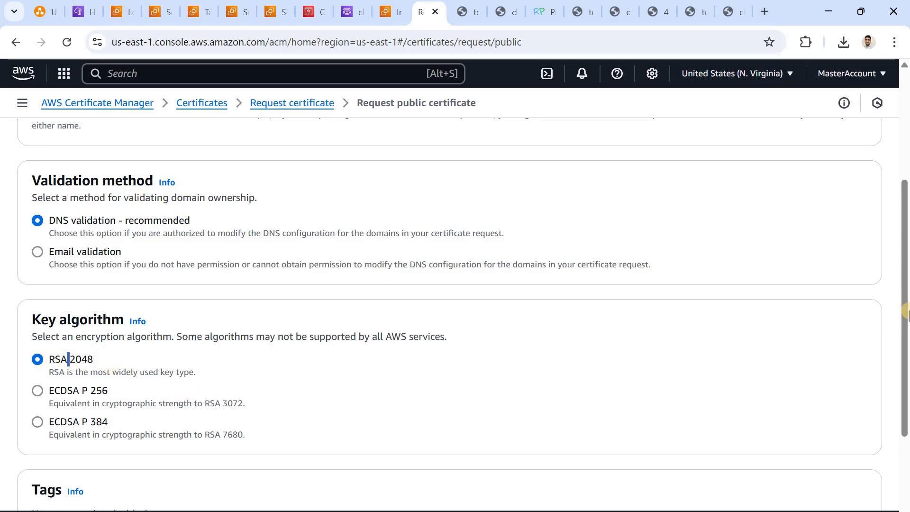
scroll(888, 425, "down", 3)
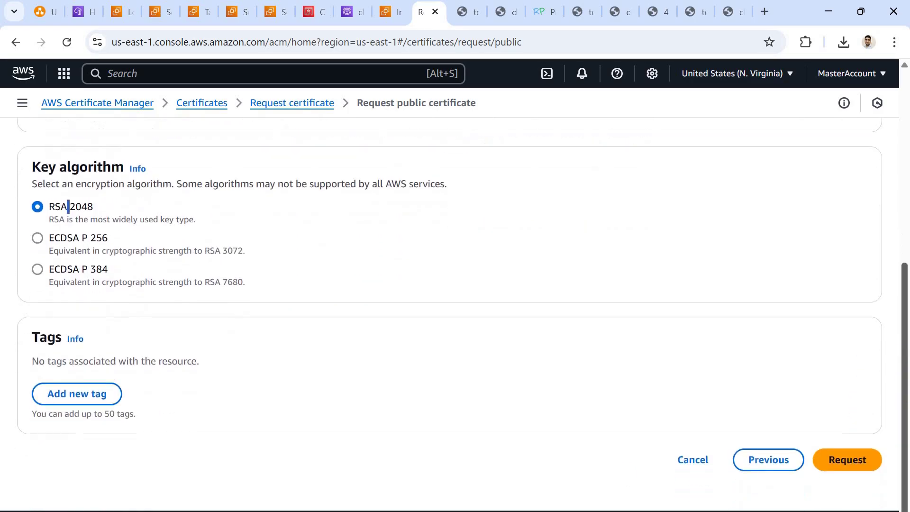
Step: Open the DNS_Configuration file from Downloads in Excel, examine the domain, CNAME name and CNAME value cells, and return to the browser
left_click(283, 473)
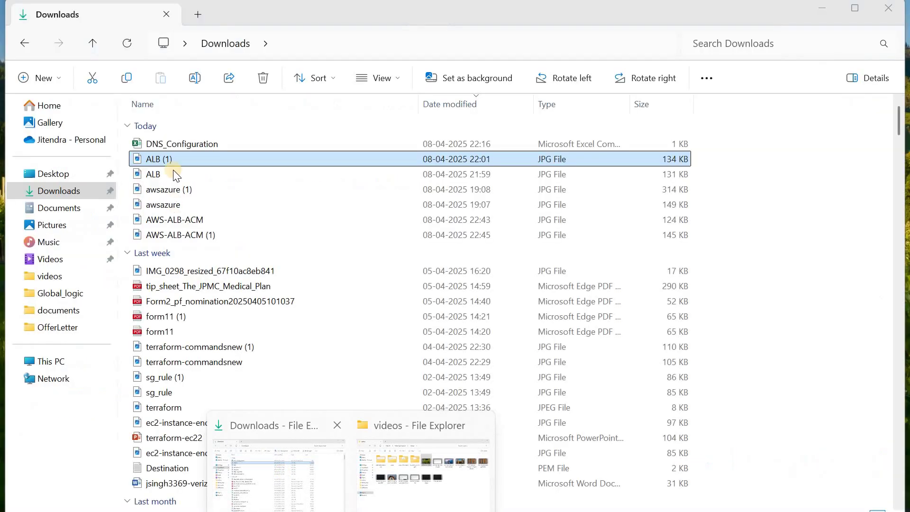
double_click(193, 145)
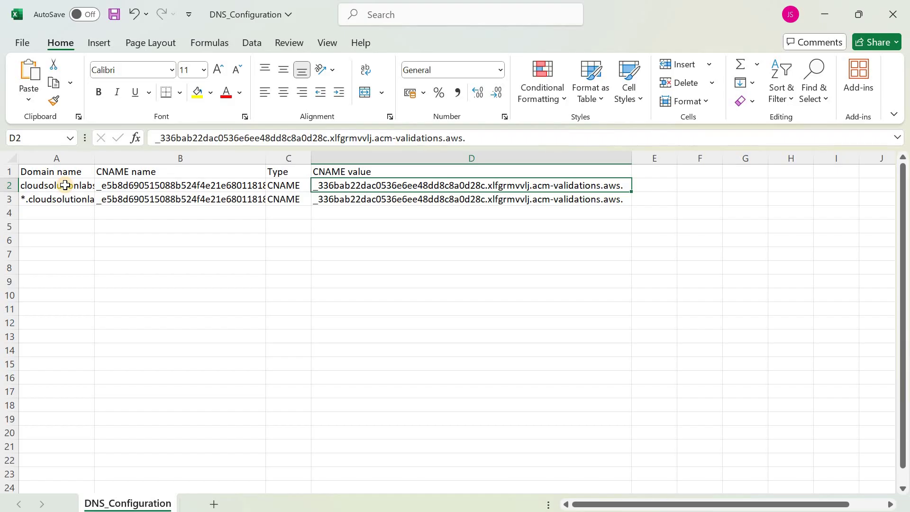
left_click(65, 185)
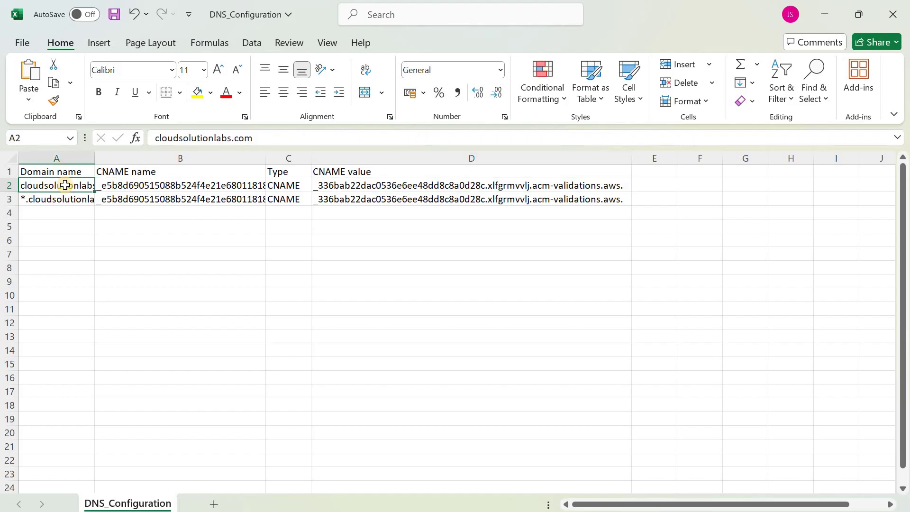
double_click(130, 185)
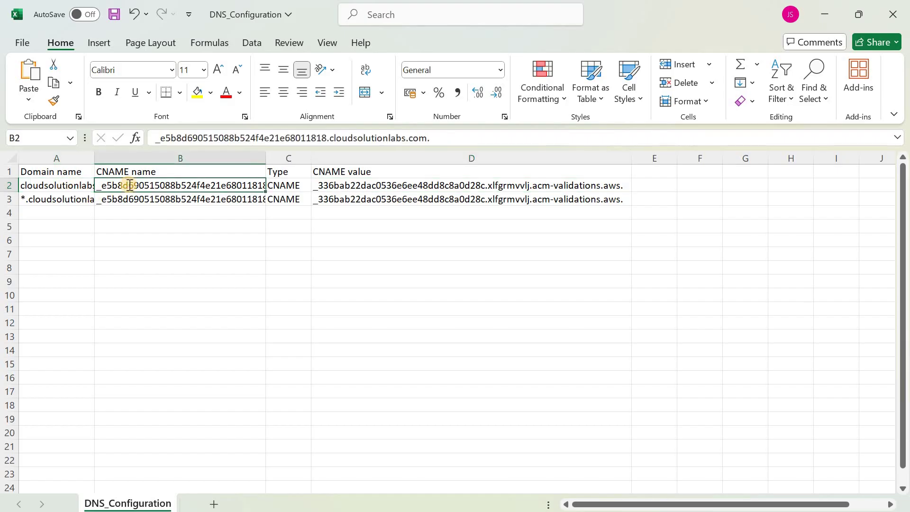
left_click(295, 185)
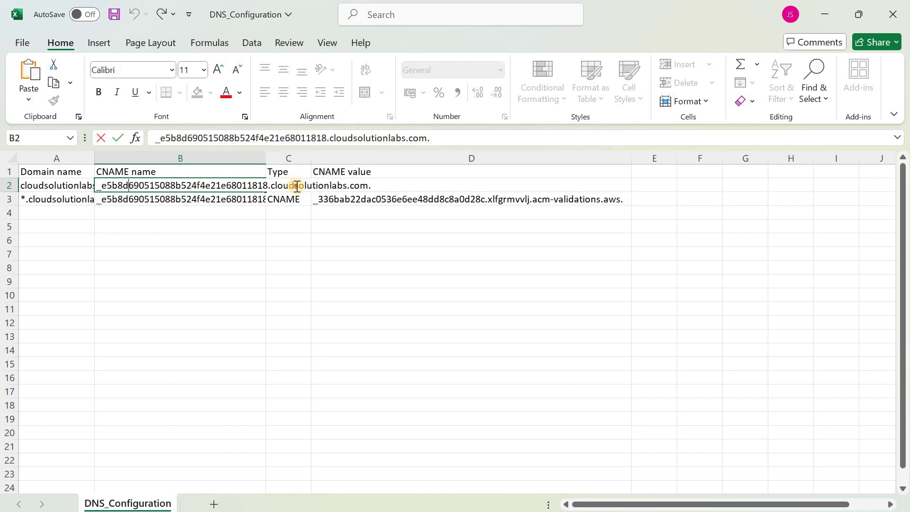
left_click(350, 175)
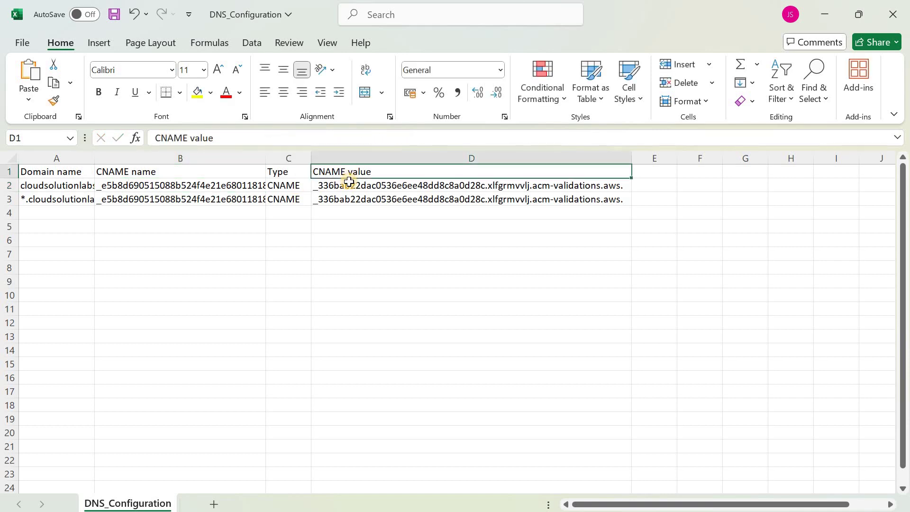
left_click(349, 183)
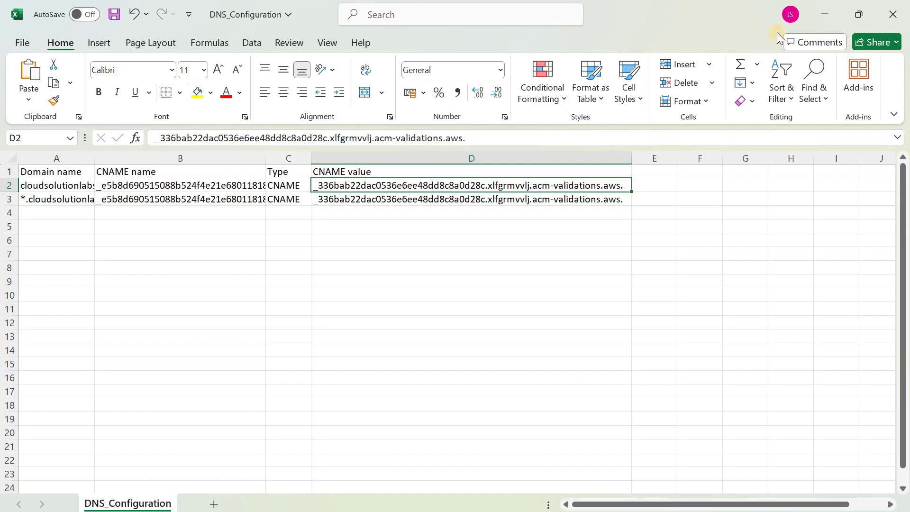
left_click(825, 10)
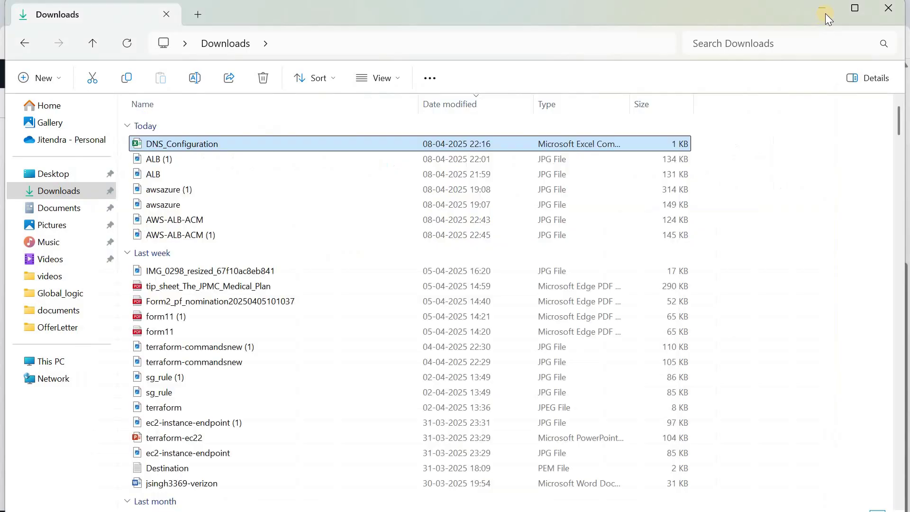
left_click(826, 14)
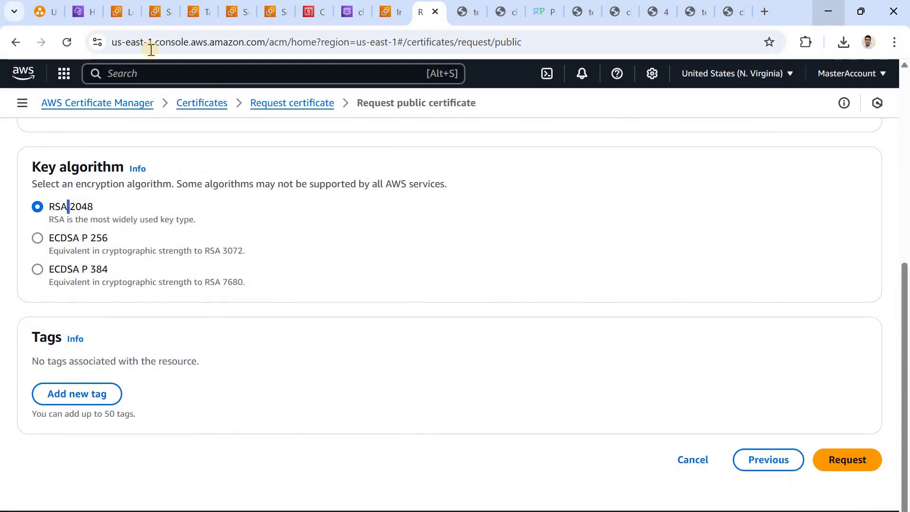
Step: Return to the cloudsolutionlabs.com hosted zone and examine the record details of the certificate validation CNAME record
left_click(121, 15)
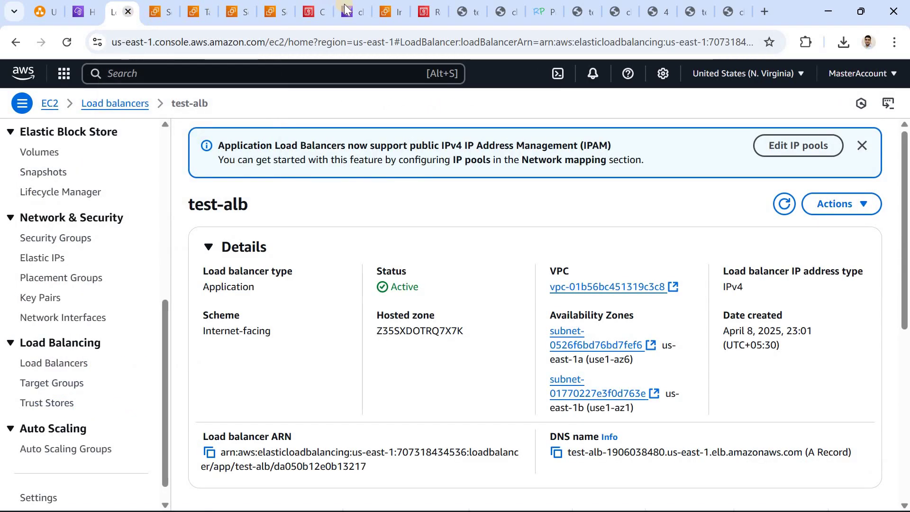
left_click(385, 15)
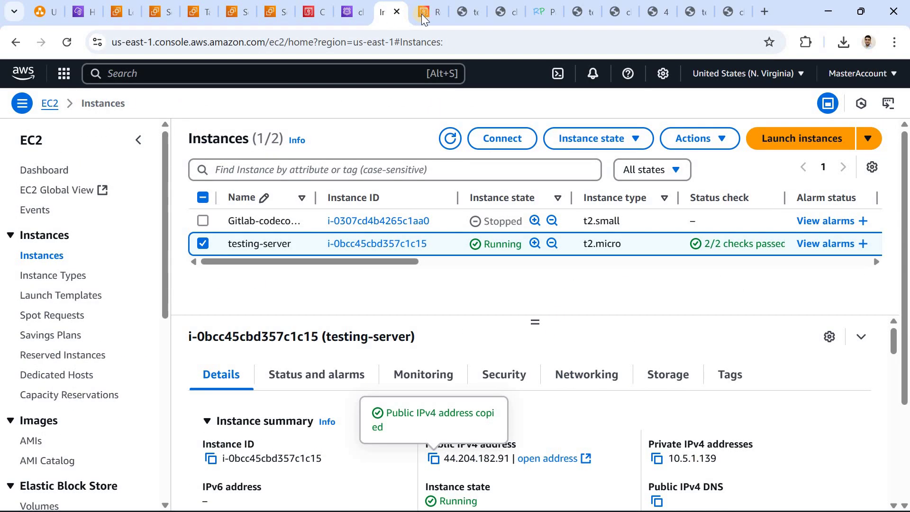
left_click(422, 13)
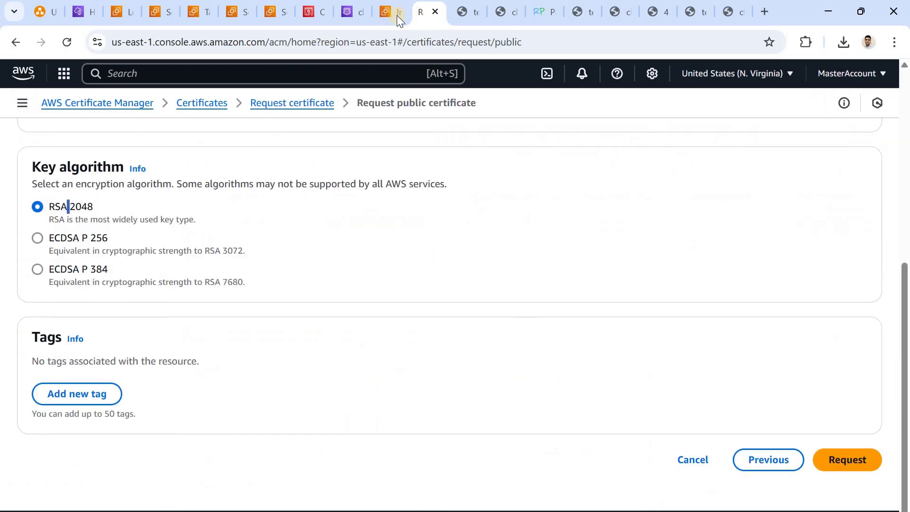
left_click(348, 13)
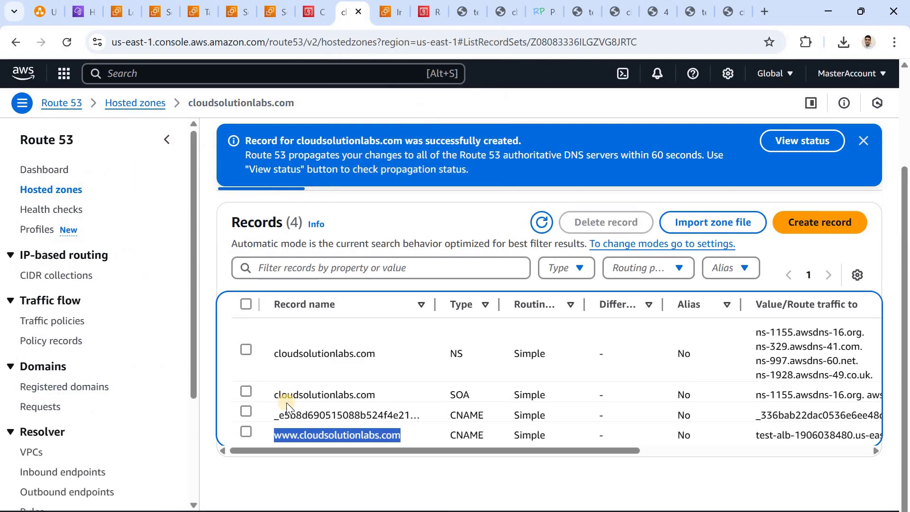
left_click(252, 413)
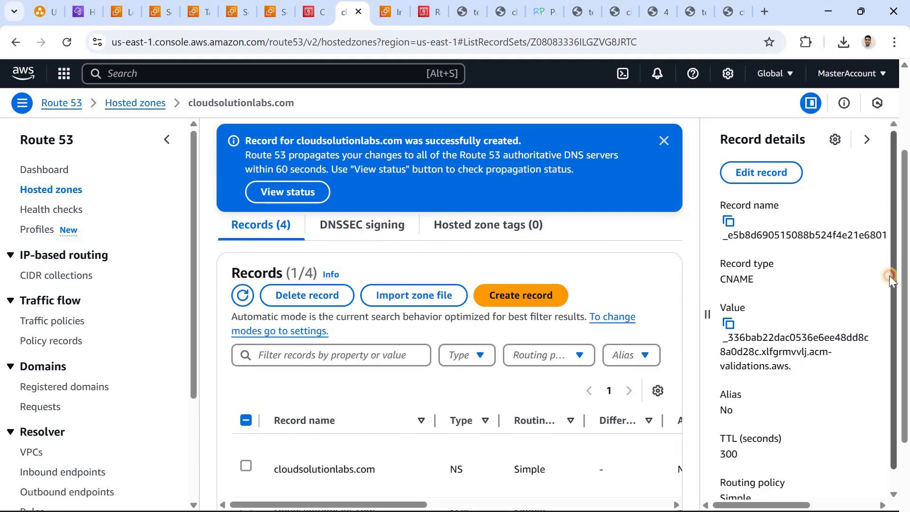
scroll(889, 304, "down", 1)
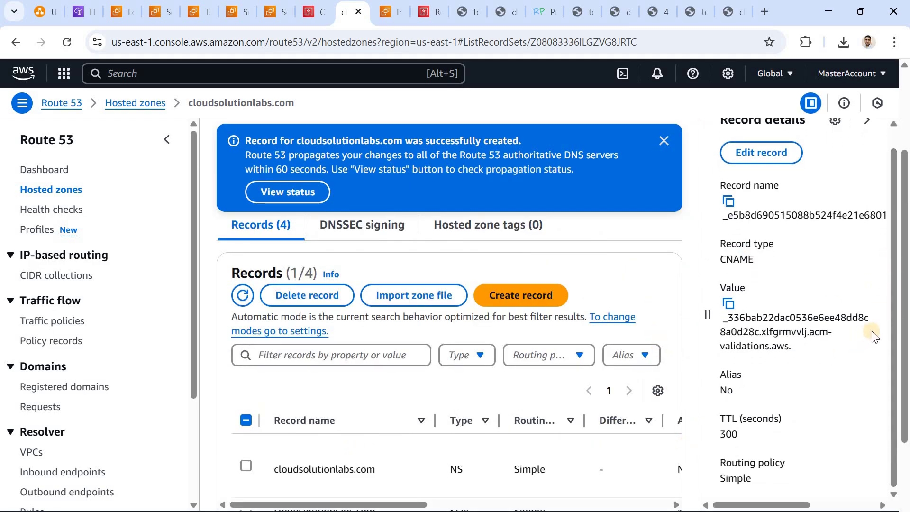
left_click_drag(397, 505, 333, 507)
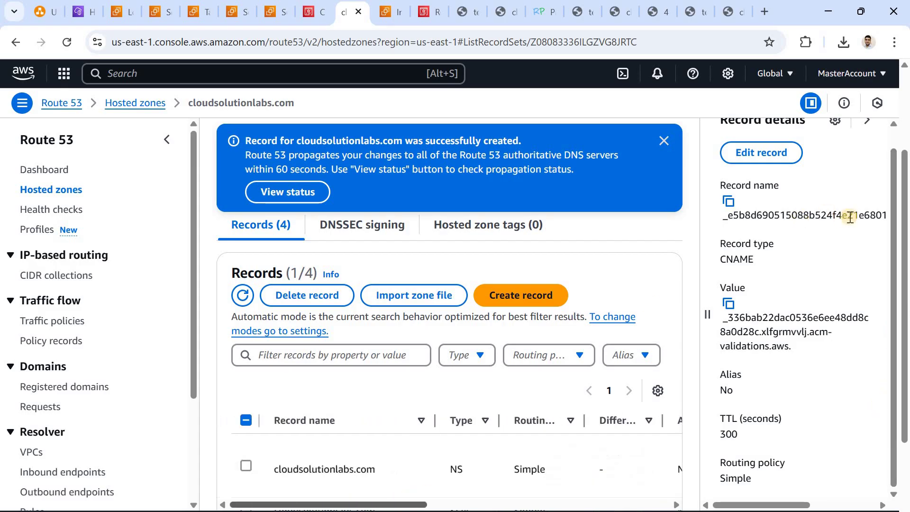
Step: Dismiss the record creation notice and examine the full record name of the certificate validation CNAME record
left_click(662, 143)
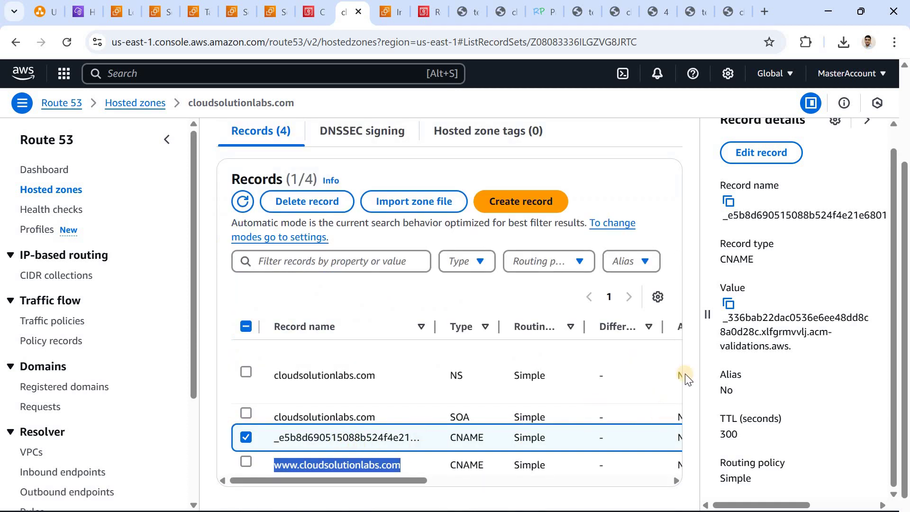
left_click_drag(721, 216, 779, 215)
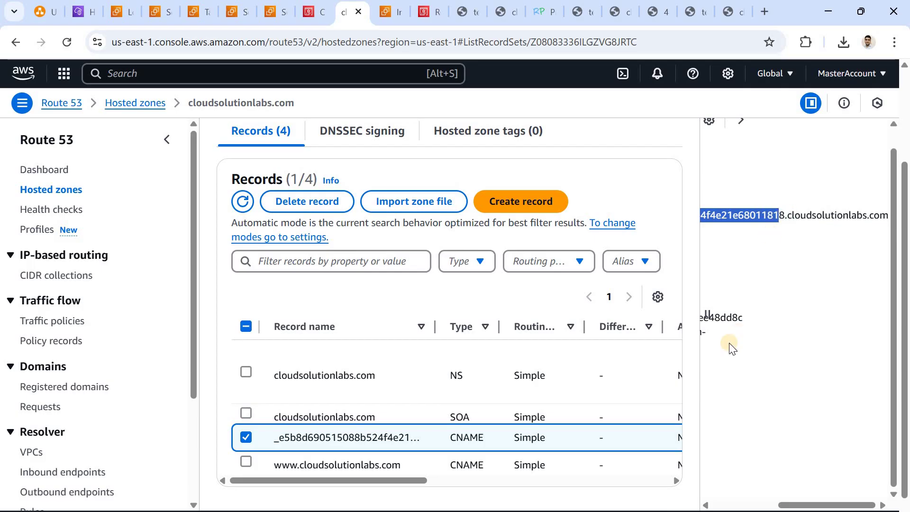
Step: Switch to Excel, check the domain name, CNAME name and CNAME value cells in row 2 of DNS_Configuration, and return to the browser
key("alt+Tab")
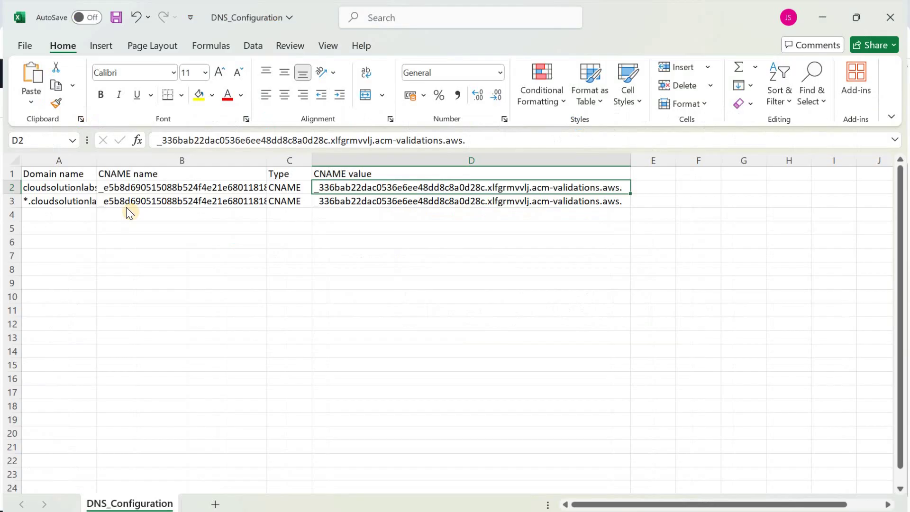
left_click(66, 186)
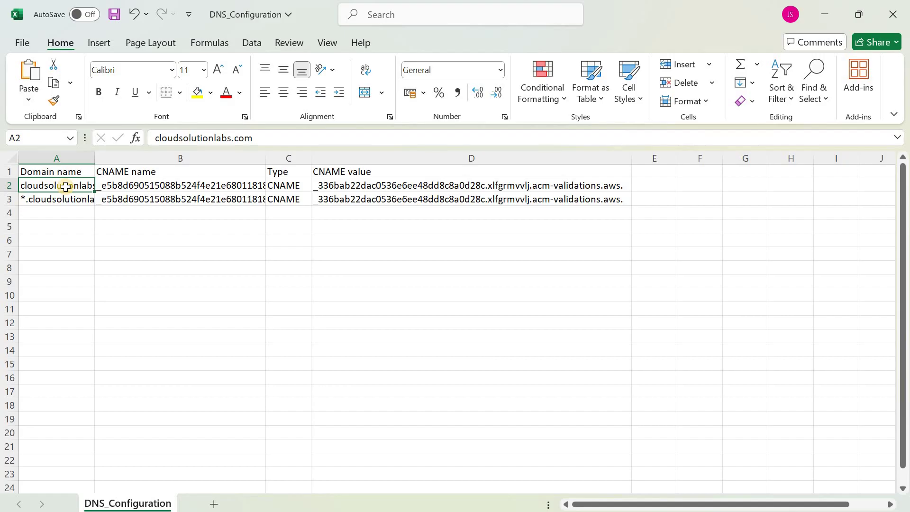
left_click(125, 186)
left_click(328, 138)
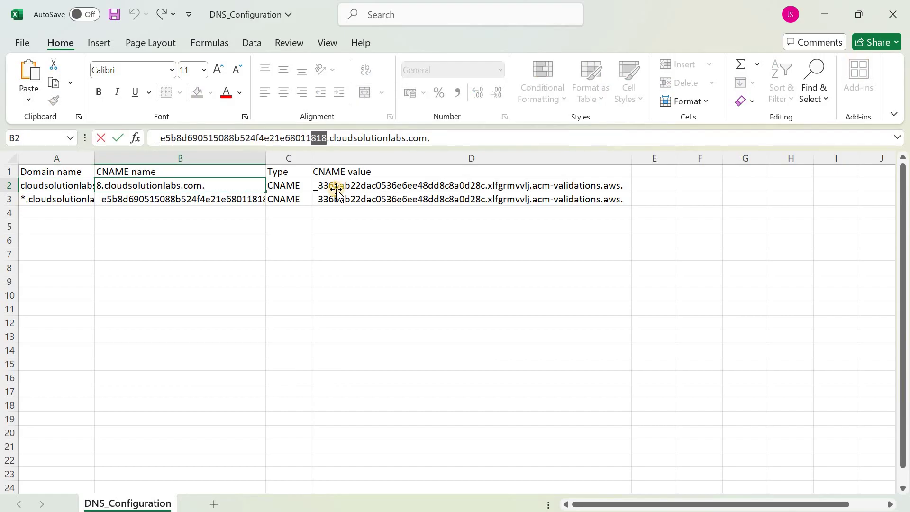
left_click(489, 185)
double_click(454, 185)
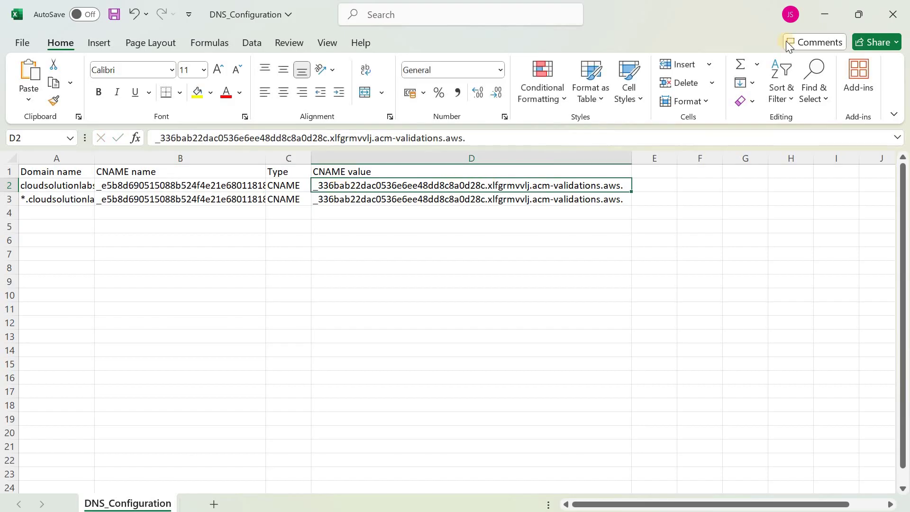
key("alt+Tab")
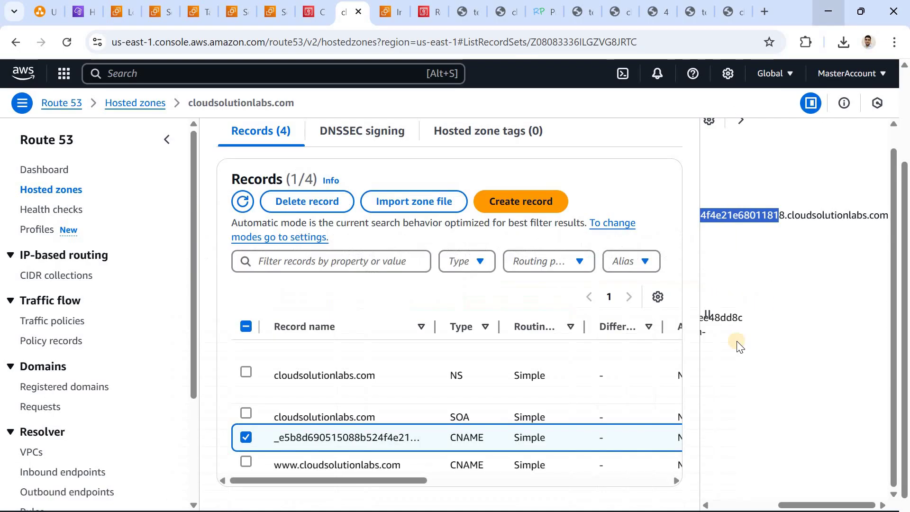
Step: Examine the value of the validation CNAME record in its record details and compare its ending with the workbook value
left_click_drag(783, 507, 681, 503)
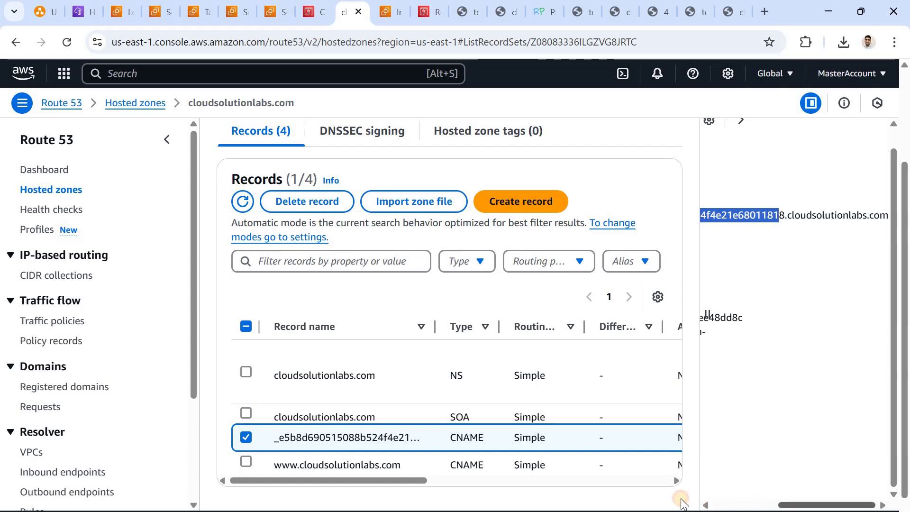
left_click_drag(724, 318, 792, 348)
triple_click(726, 321)
left_click(784, 347)
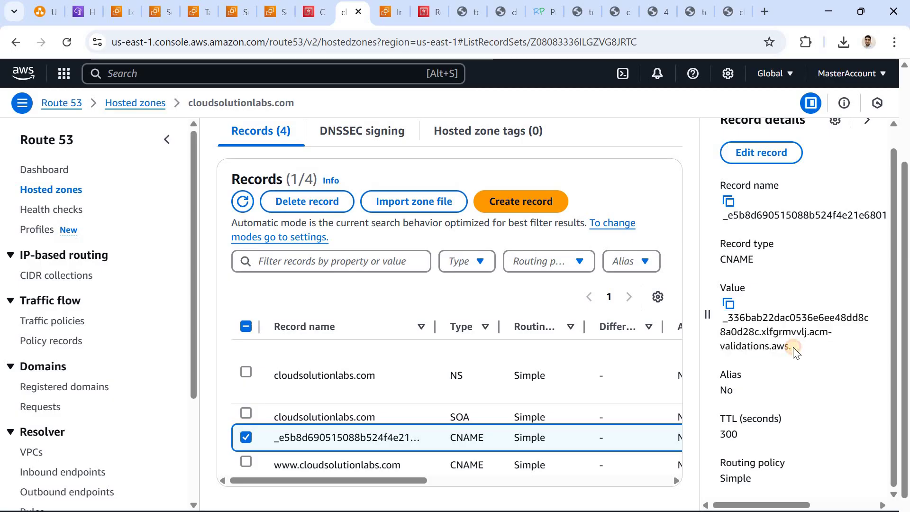
left_click_drag(793, 352, 782, 346)
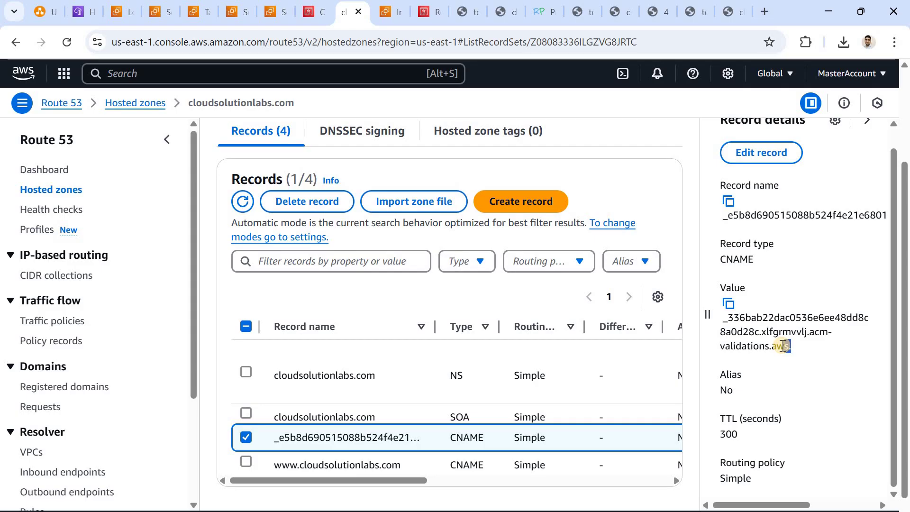
Step: View the cloudsolutionlabs.com site and return to the details of the test-alb load balancer
left_click(724, 15)
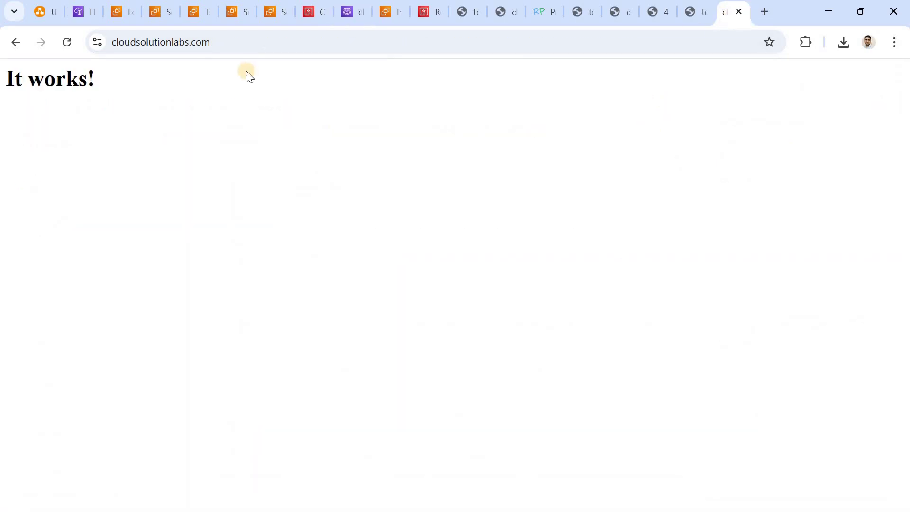
left_click(156, 15)
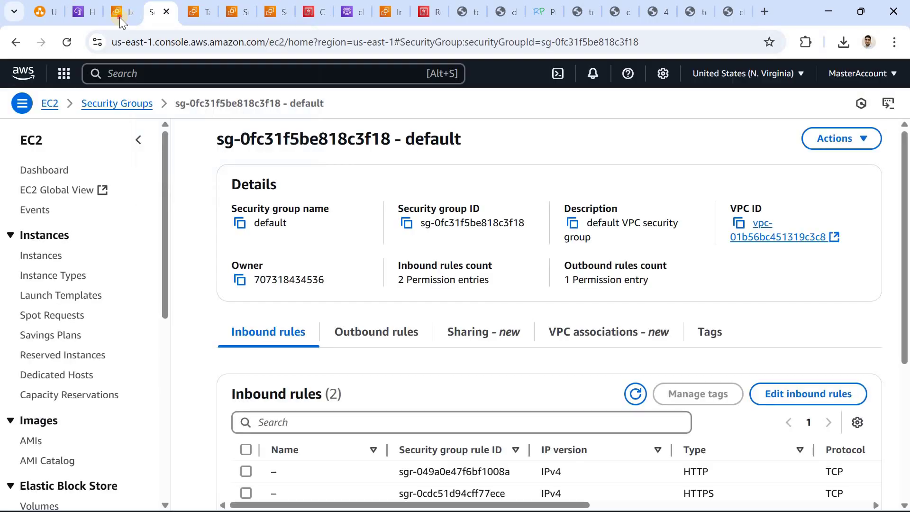
left_click(119, 17)
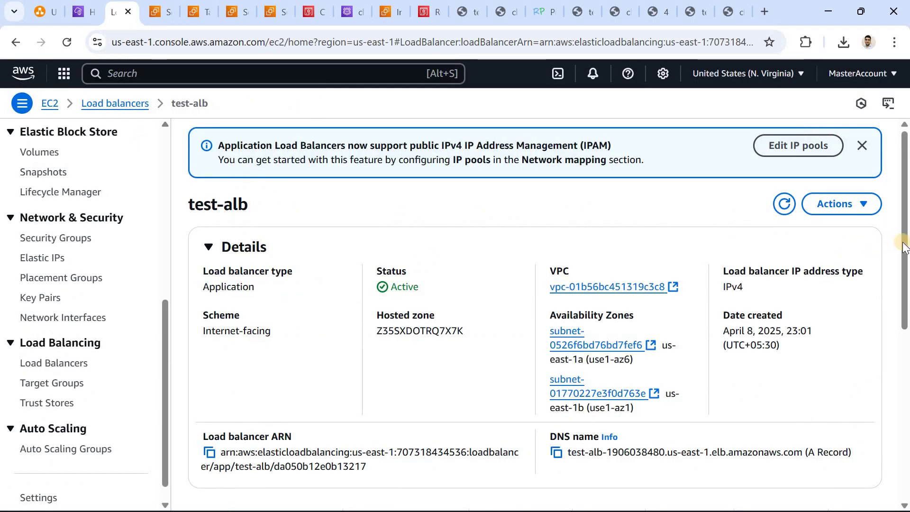
Step: Review the security groups and monitoring of test-alb, and return to its listeners and rules
scroll(296, 409, "down", 7)
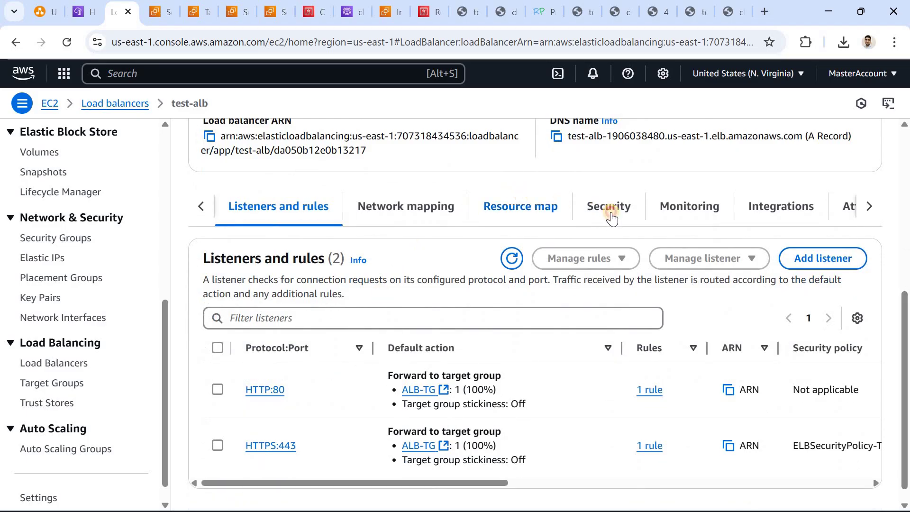
left_click(613, 212)
left_click(270, 454)
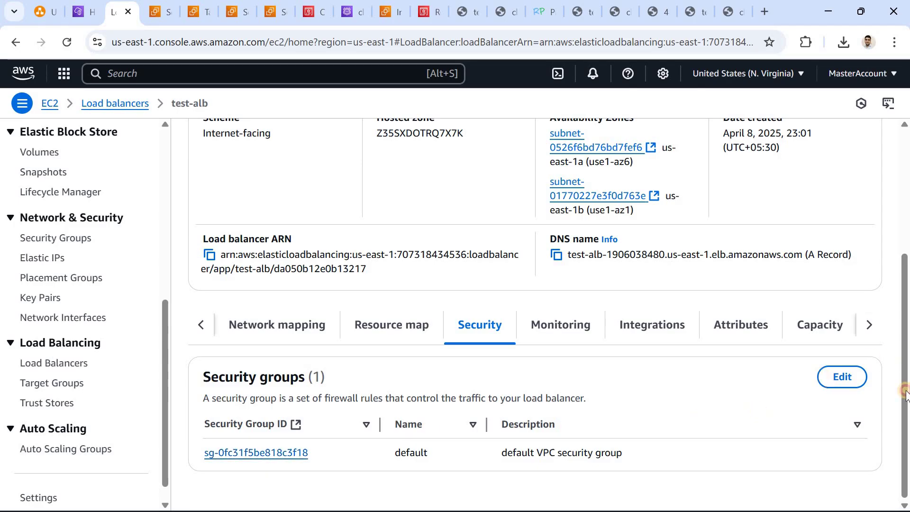
scroll(559, 348, "up", 1)
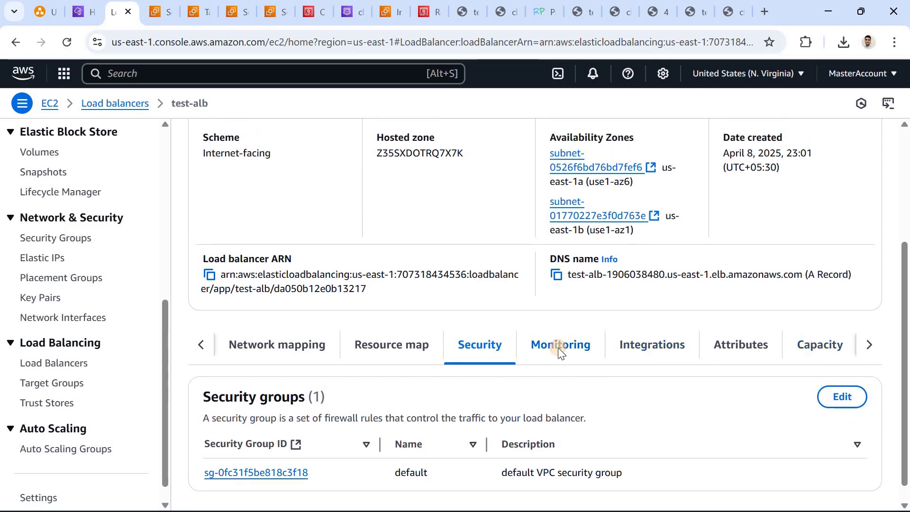
left_click(558, 348)
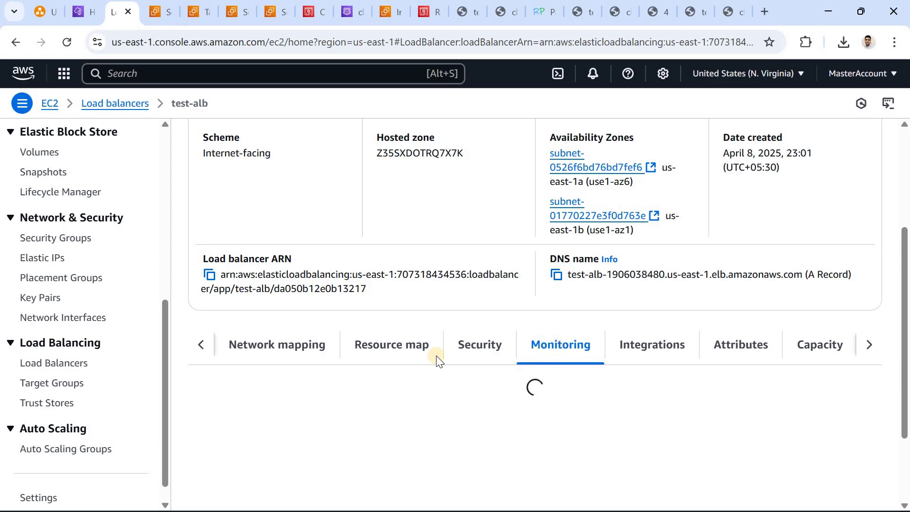
left_click(203, 347)
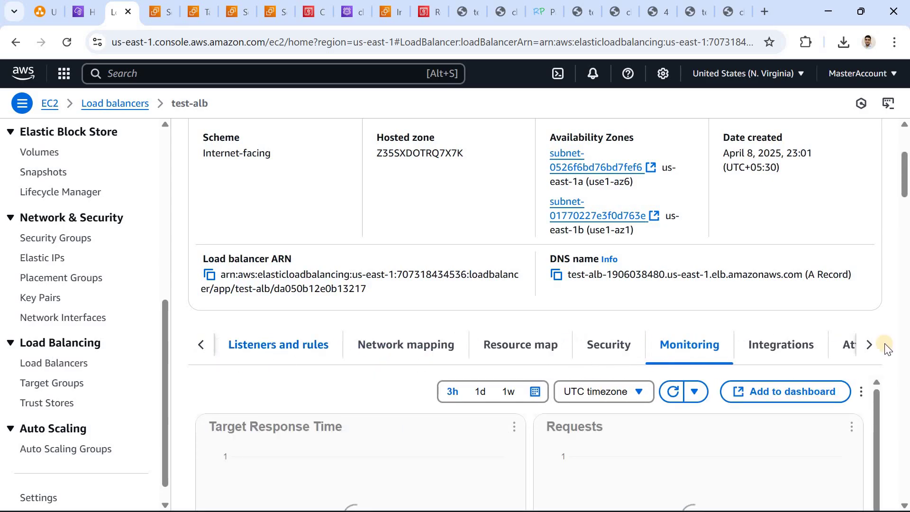
left_click_drag(906, 382, 907, 463)
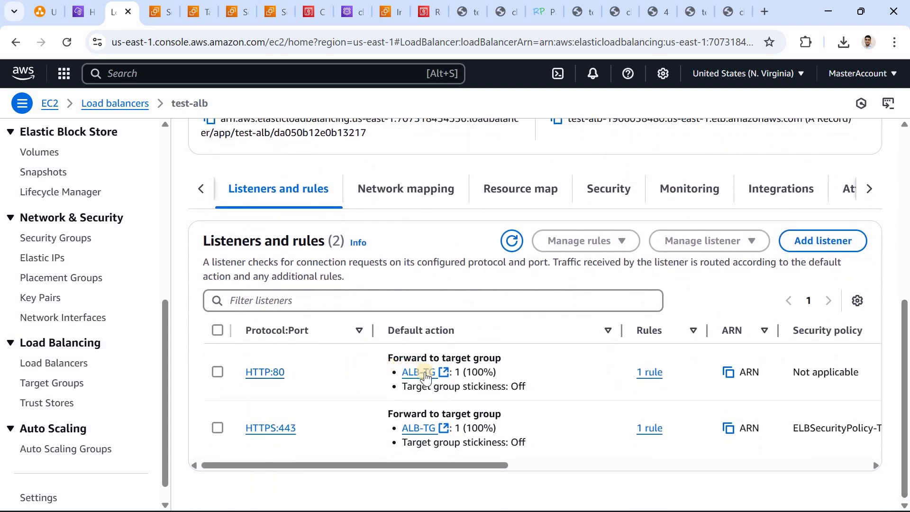
Step: Examine the default rule of the HTTP:80 listener and go back to test-alb
left_click(653, 374)
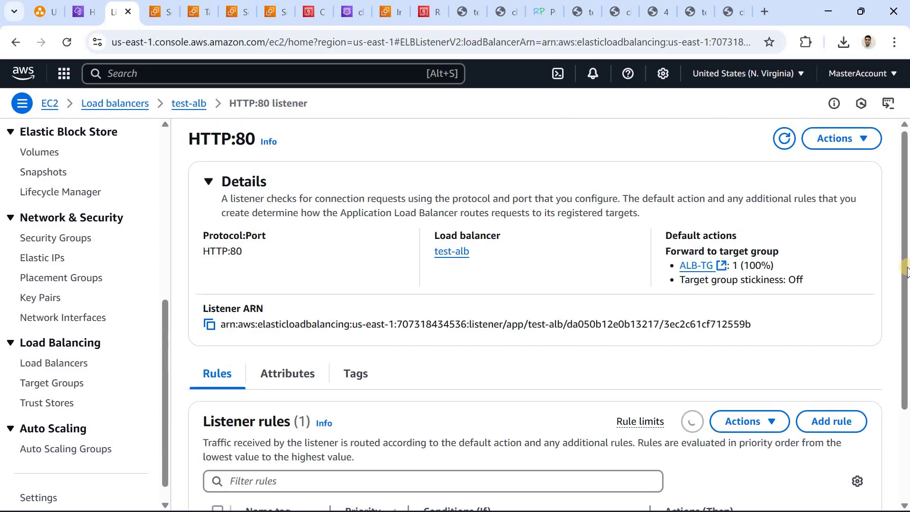
scroll(380, 421, "down", 2)
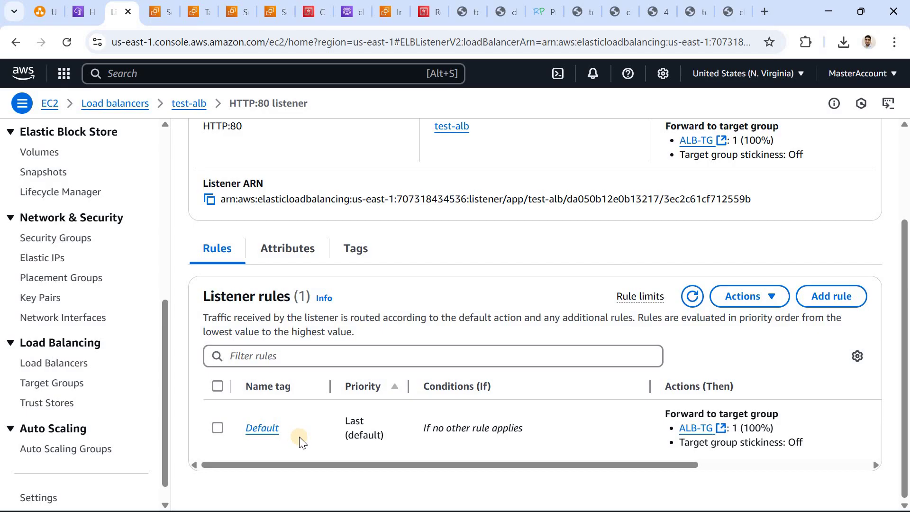
left_click(178, 105)
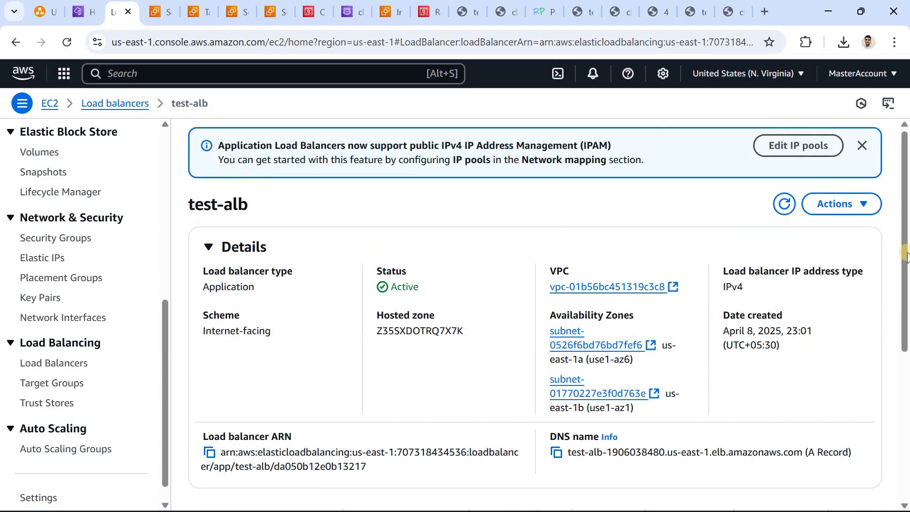
Step: Start adding a rule to the HTTP:80 listener of test-alb, leave its name blank, and continue to the rule conditions
left_click_drag(901, 250, 905, 478)
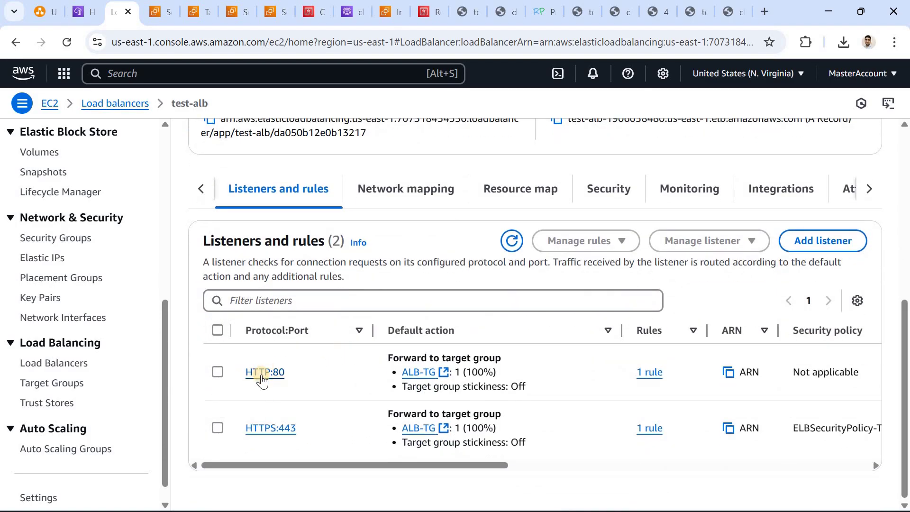
left_click(650, 374)
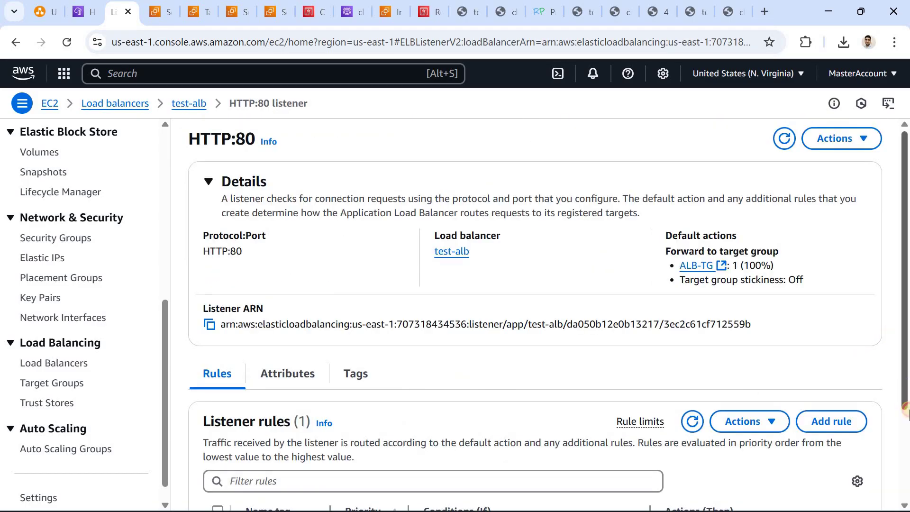
scroll(904, 361, "down", 2)
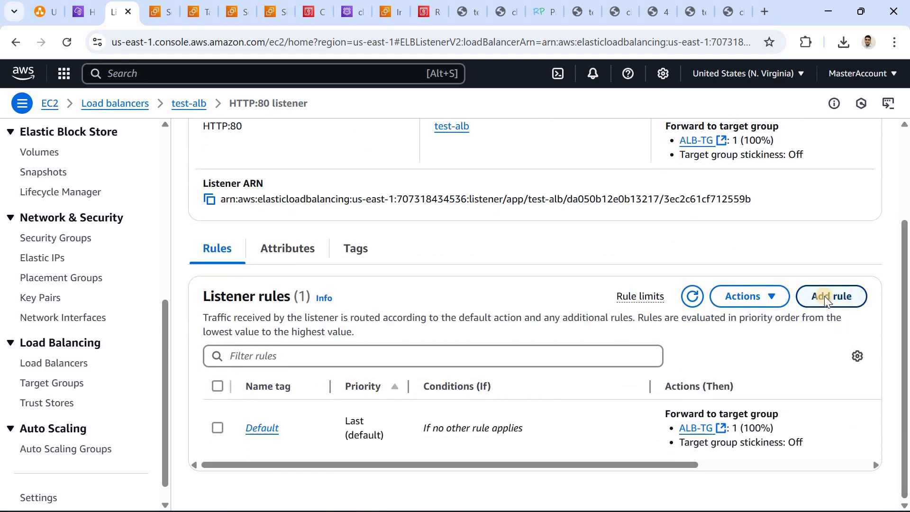
left_click(825, 297)
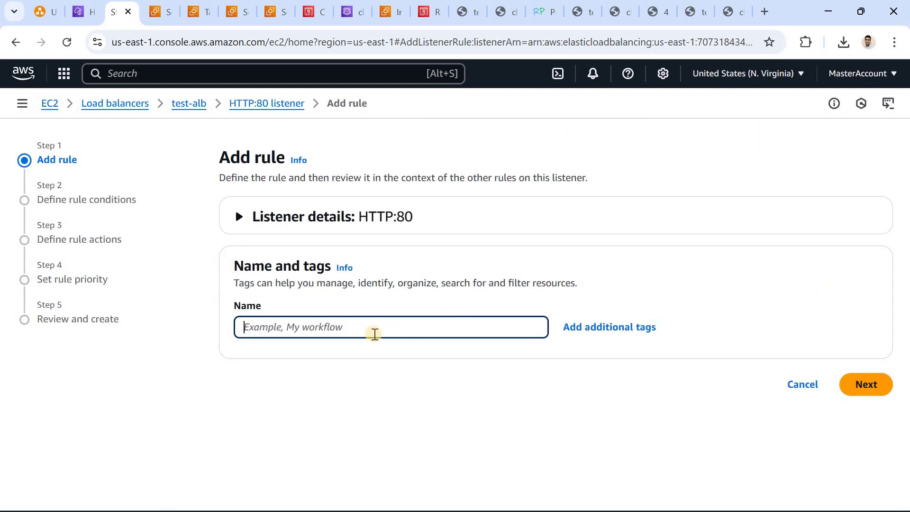
left_click(231, 223)
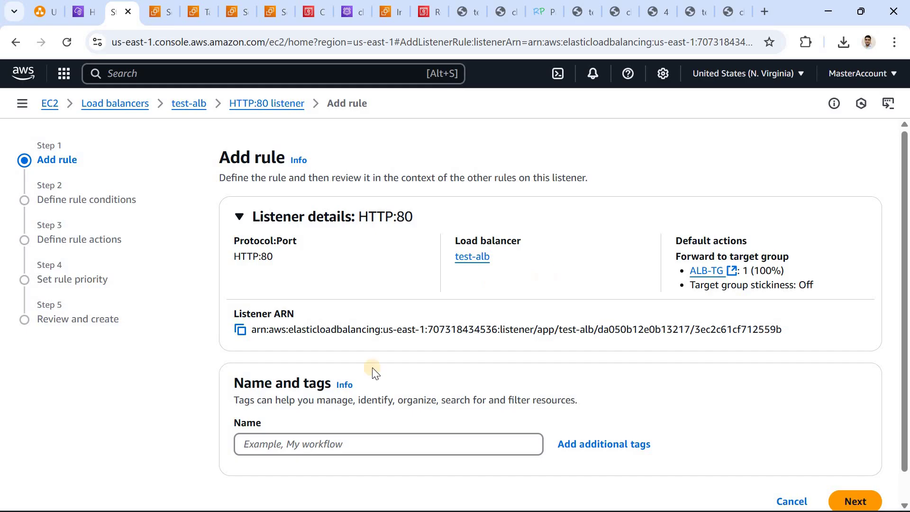
left_click_drag(248, 404, 413, 404)
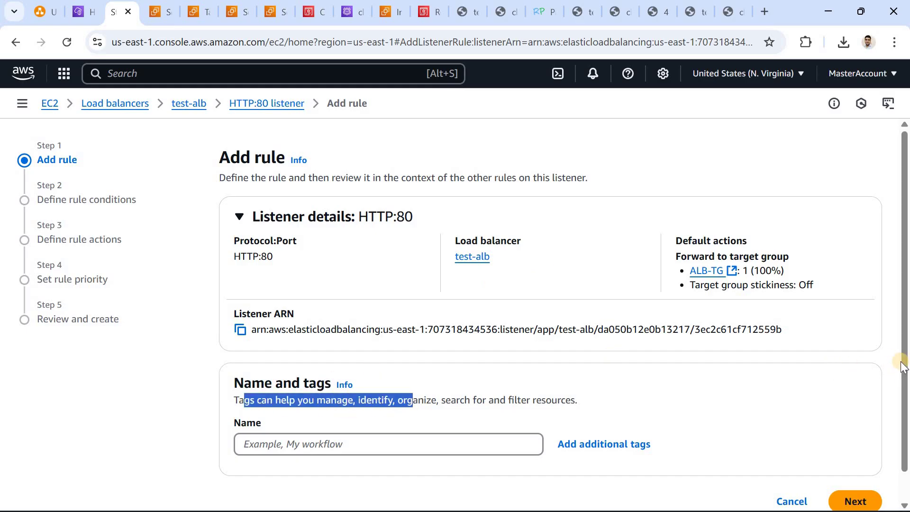
scroll(851, 474, "down", 1)
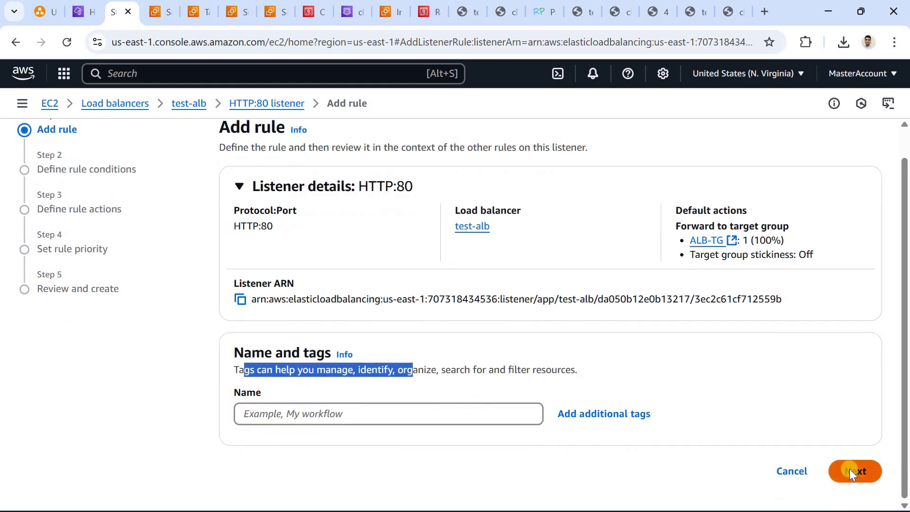
left_click(850, 468)
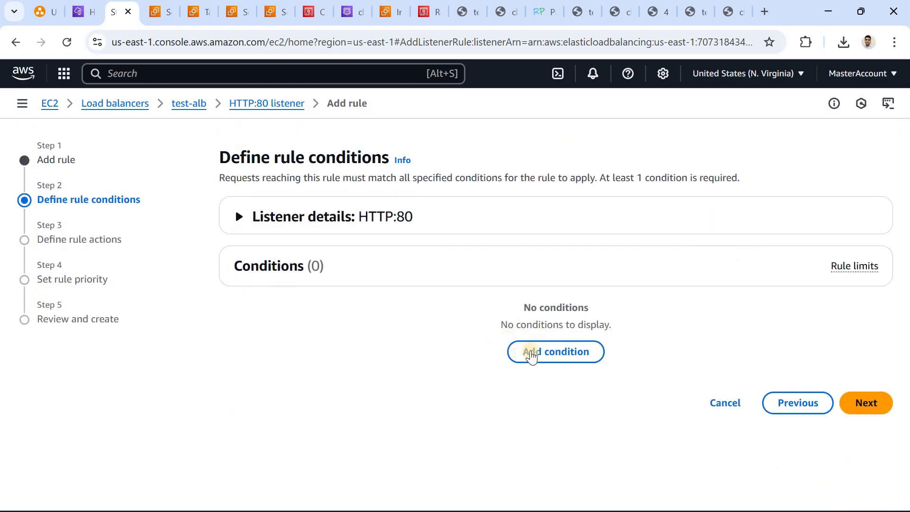
Step: Review the available rule condition types for the new listener rule, and cancel adding a condition
left_click(536, 354)
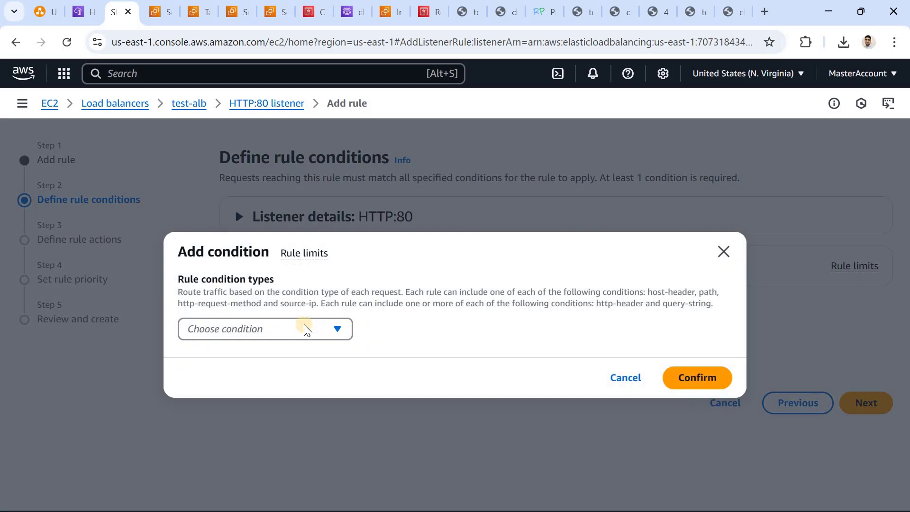
left_click(304, 328)
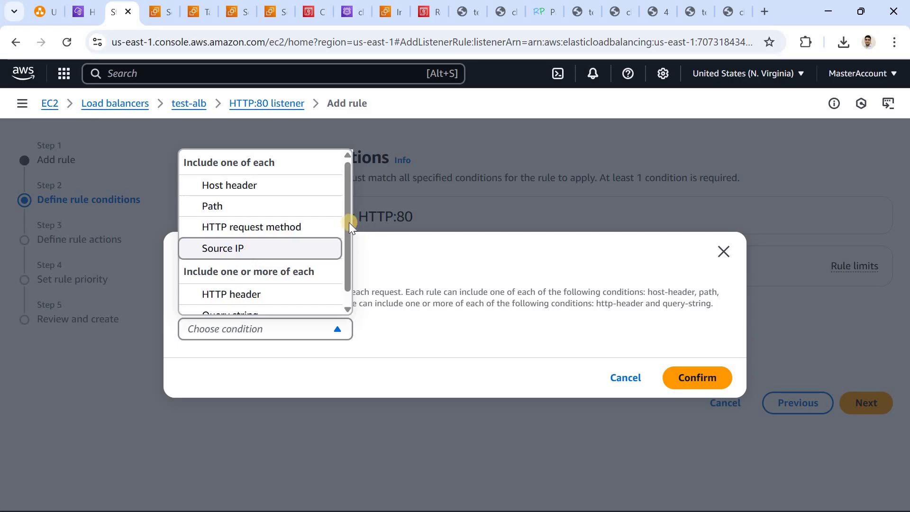
left_click_drag(349, 238, 349, 264)
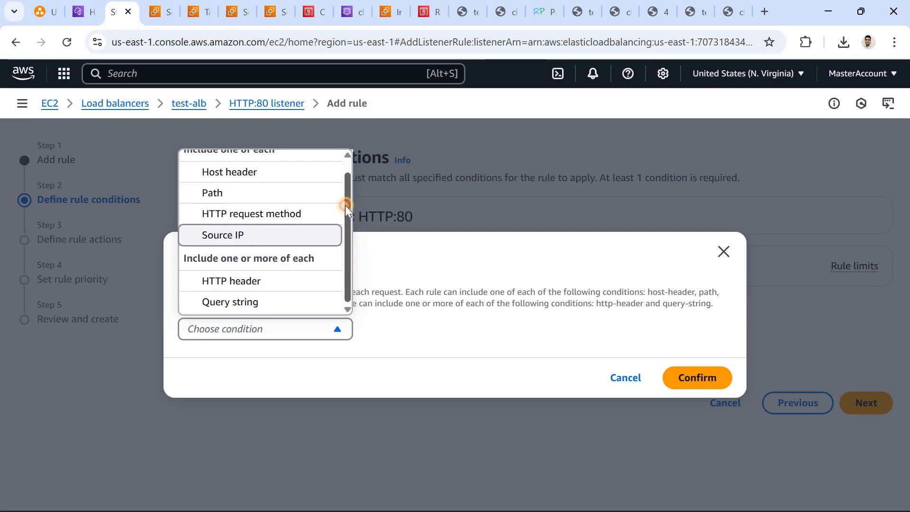
scroll(345, 206, "up", 1)
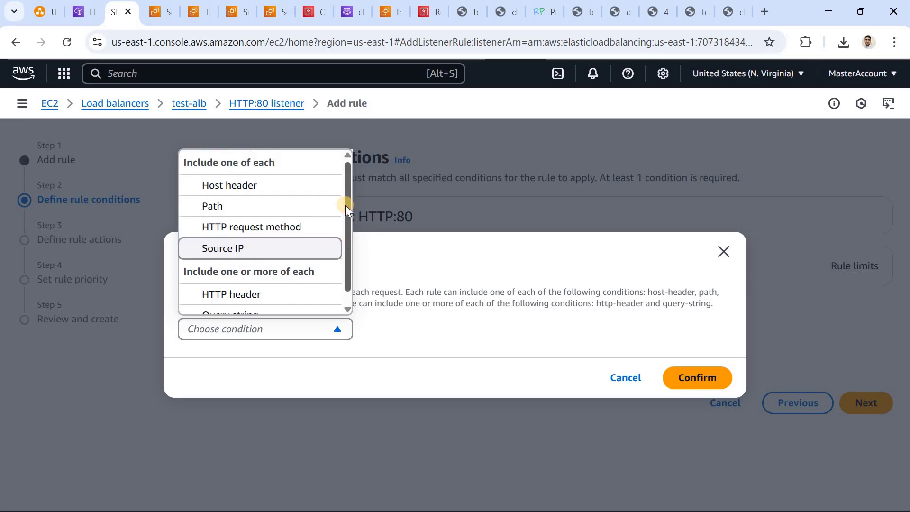
left_click(617, 378)
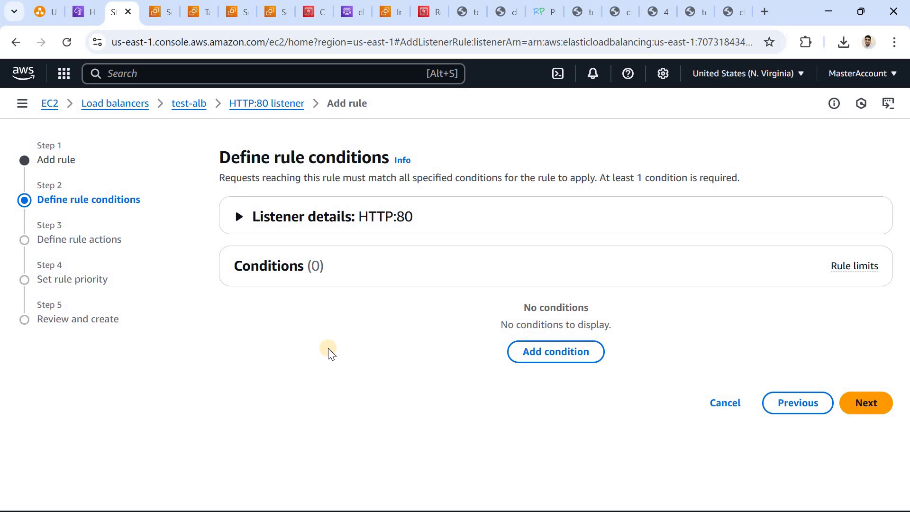
Step: Switch to the draw.io diagram and review the SSL certificate, load balancer, listener rules and Route 53 flow
left_click(45, 12)
left_click(351, 259)
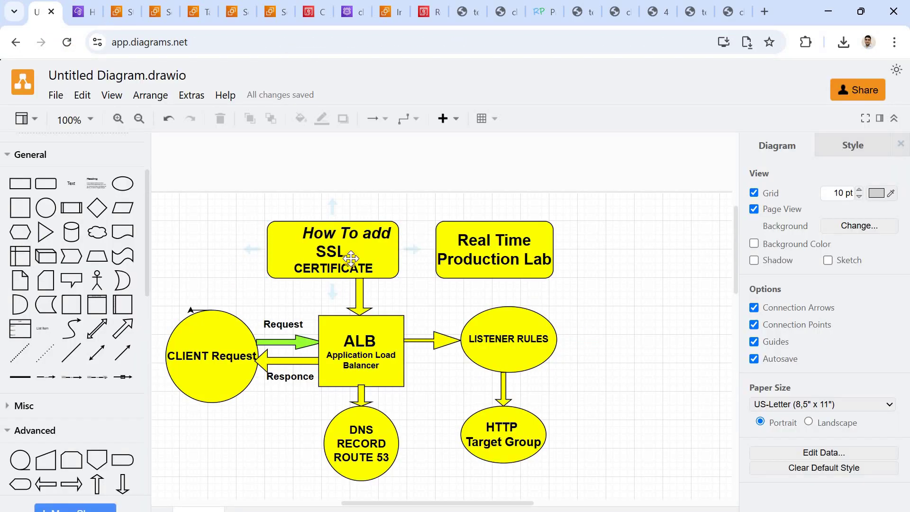